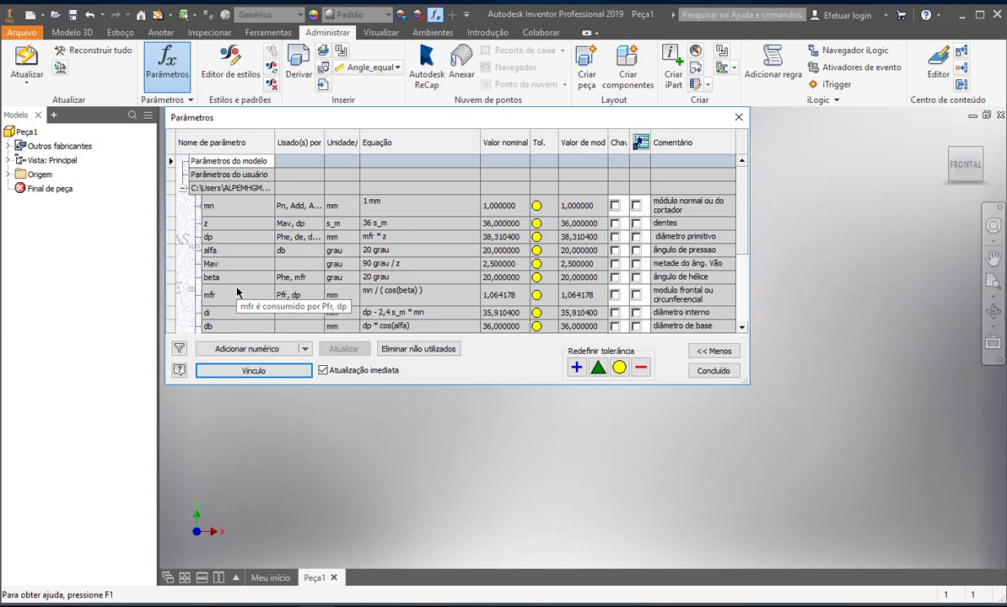
Review the linked gear parameters and their equations through to the helix pitch, and close the parameter table.
scroll(237, 292, down, 2)
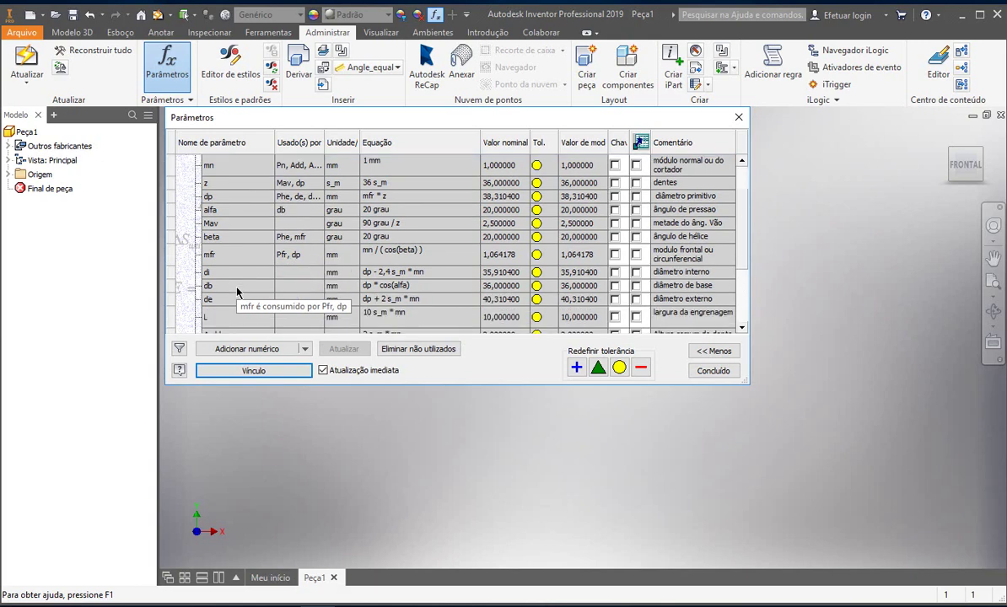
scroll(237, 292, down, 2)
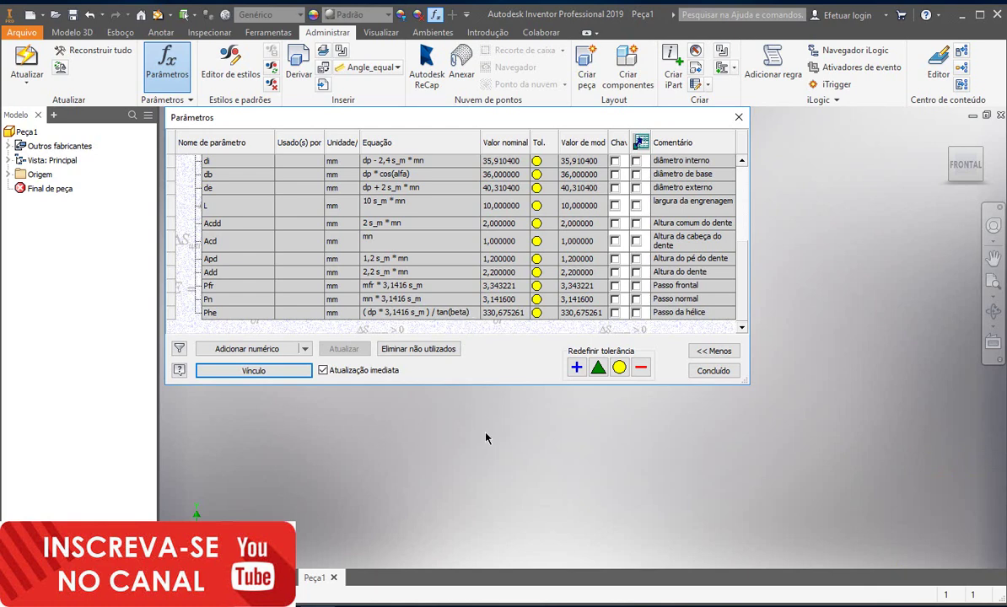
click(711, 372)
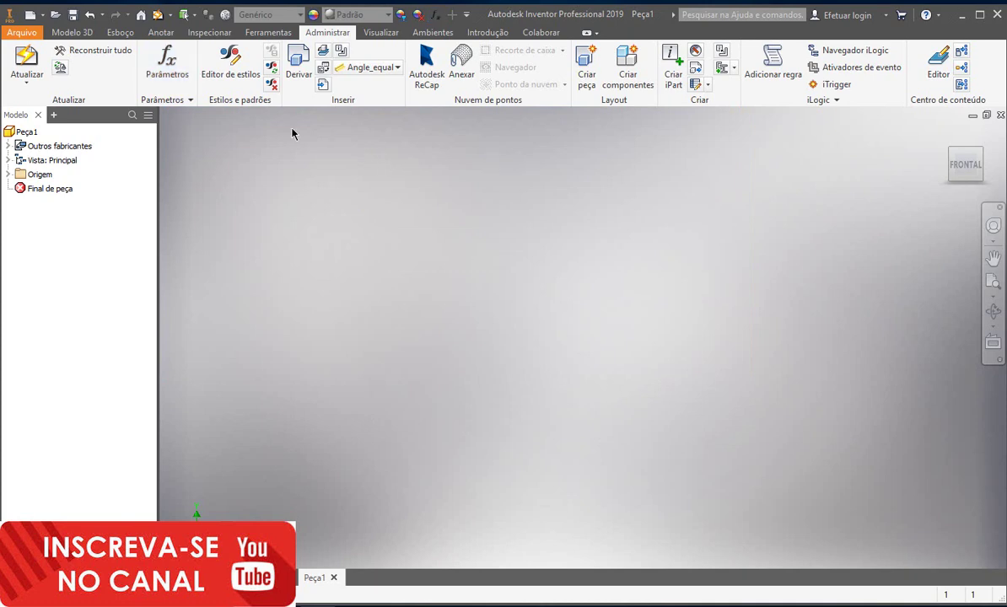
Sketch a circle centred on the origin of the front plane, set its diameter to the parameter de, and finish the sketch.
click(72, 33)
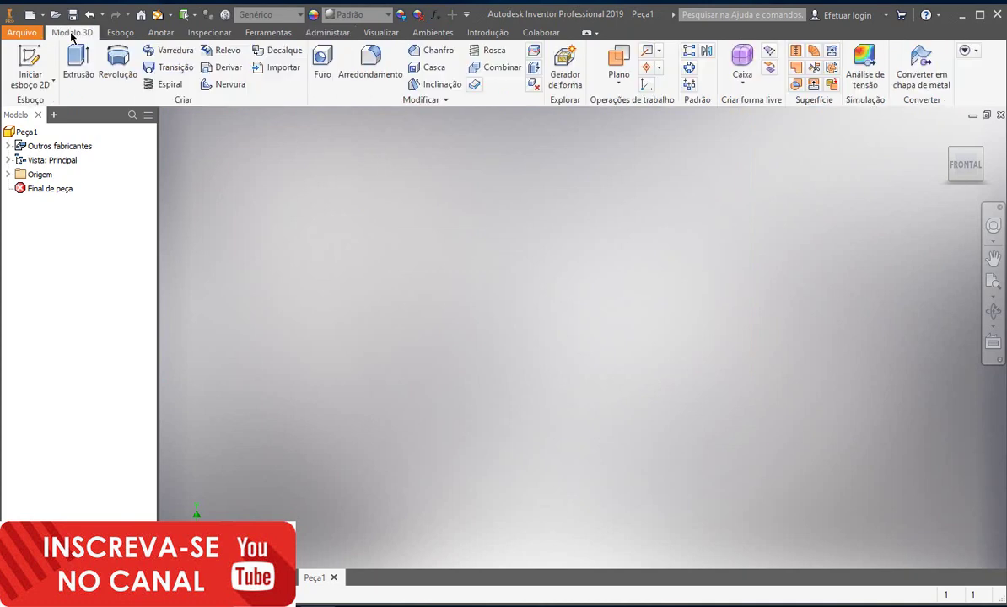
click(35, 56)
click(518, 199)
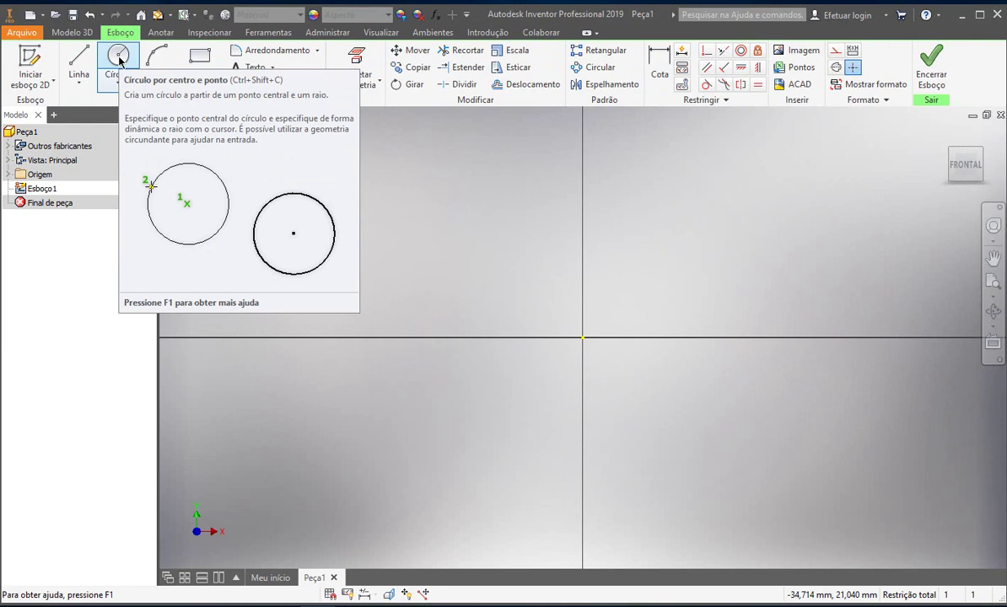
click(119, 59)
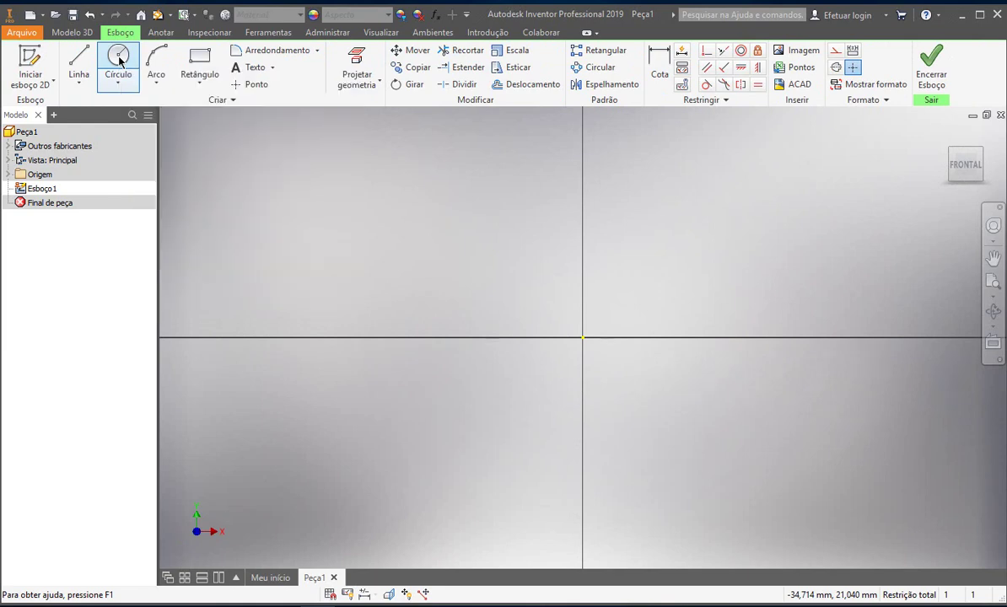
click(582, 337)
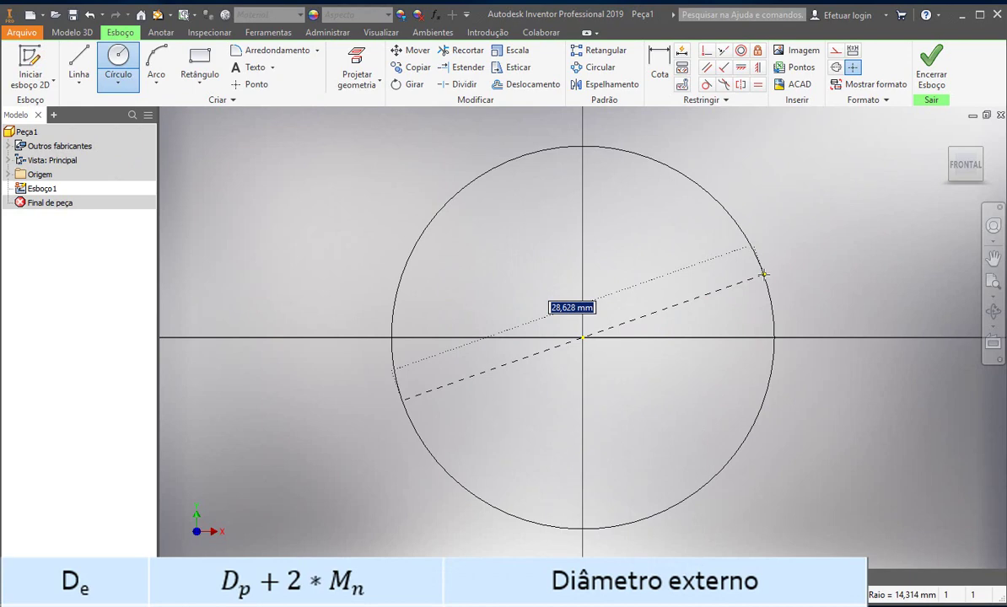
text(de)
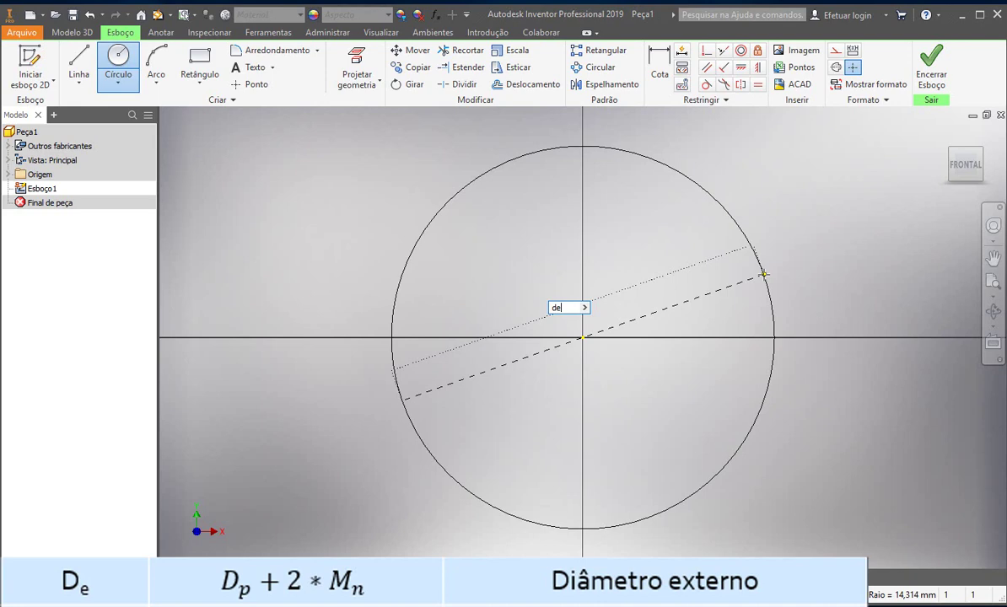
key(Tab)
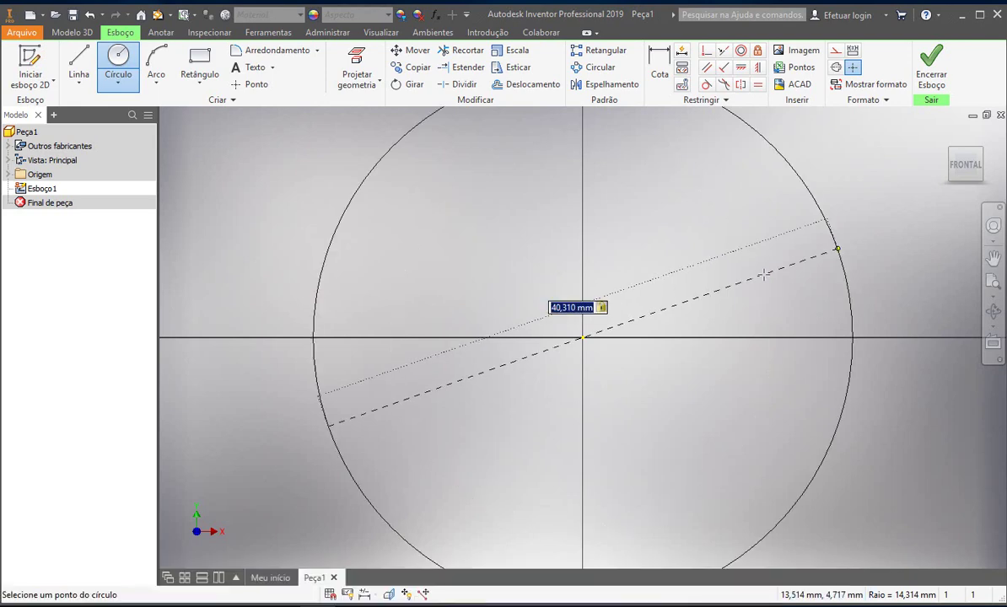
click(641, 310)
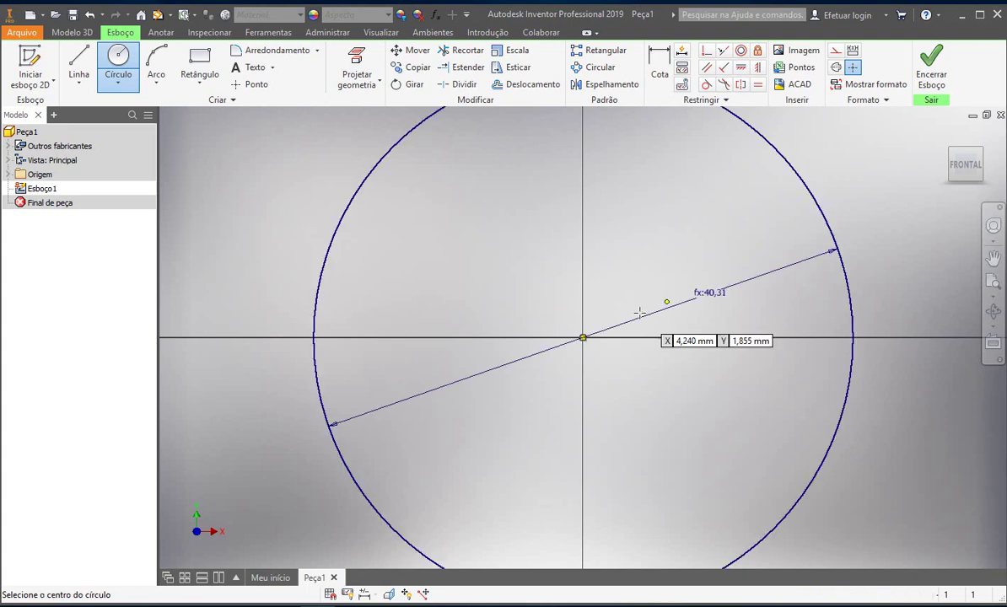
scroll(656, 291, down, 3)
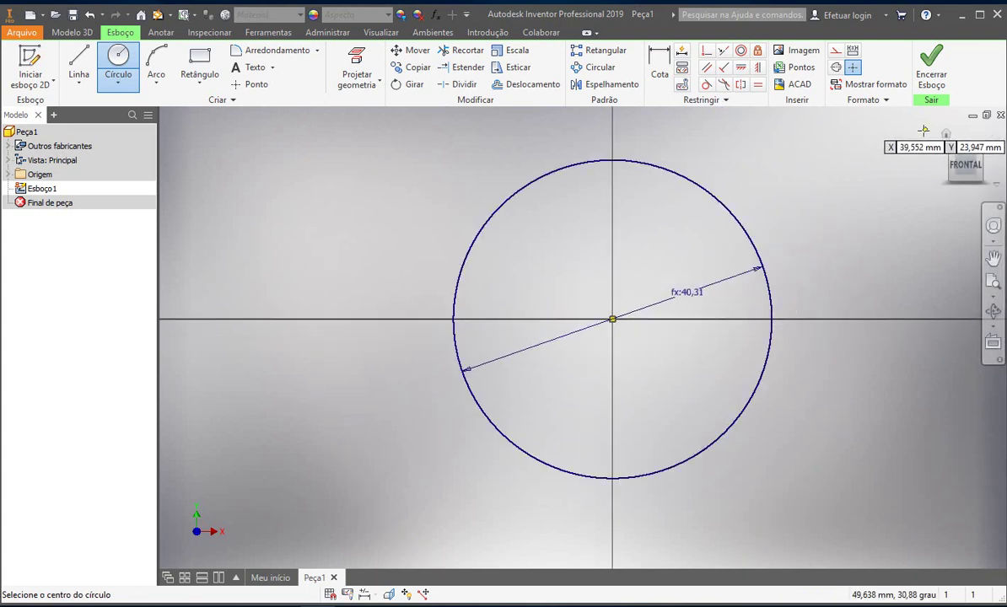
click(927, 78)
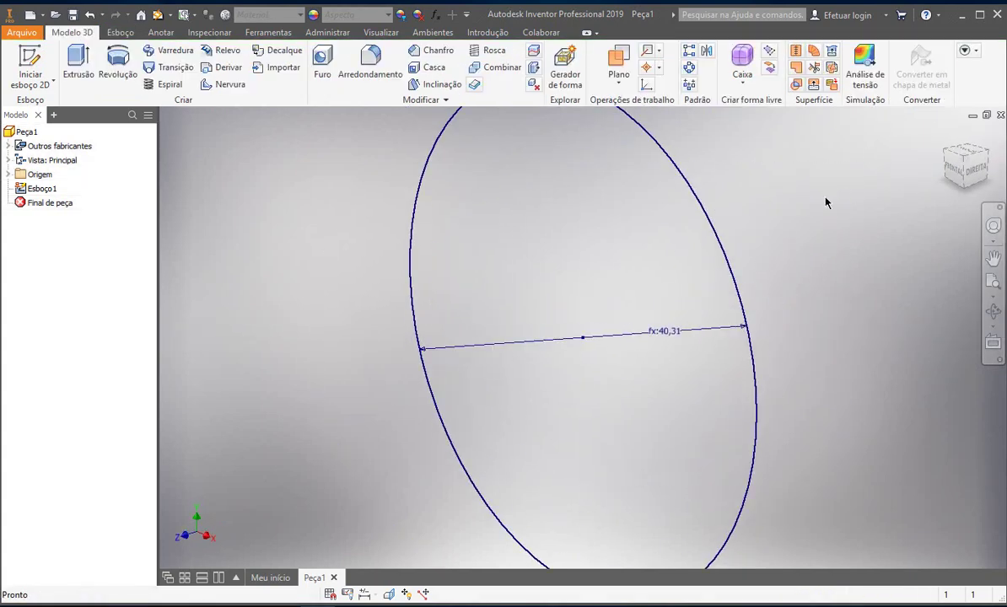
Extrude the circle 10 mm as a solid in the reversed direction.
click(77, 63)
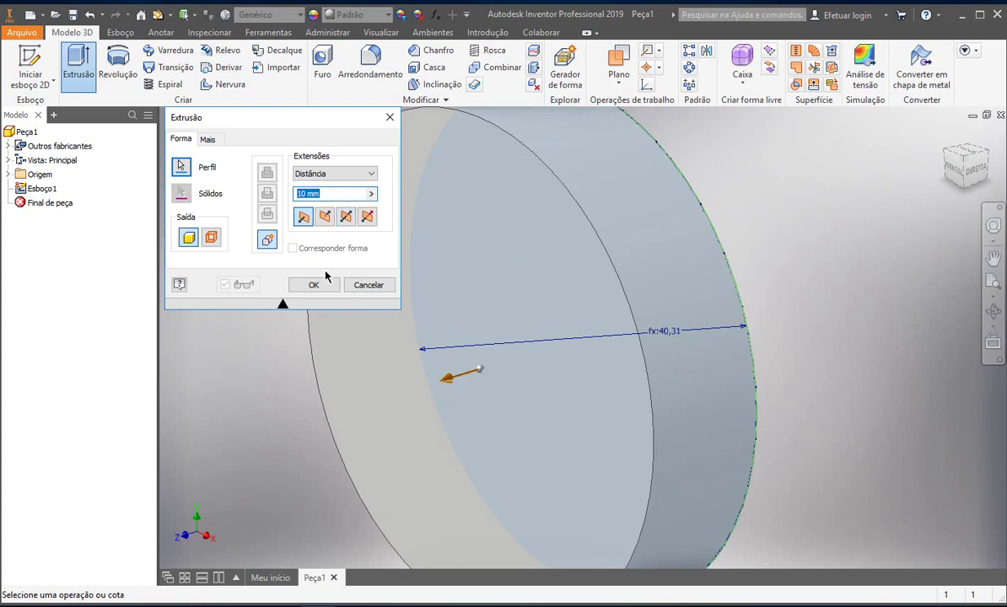
click(327, 217)
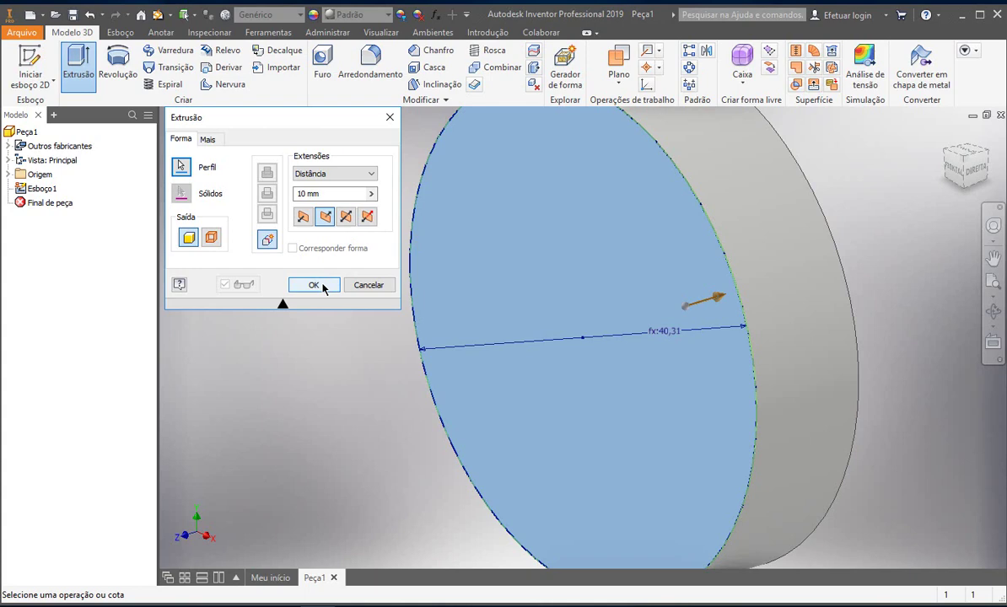
click(323, 289)
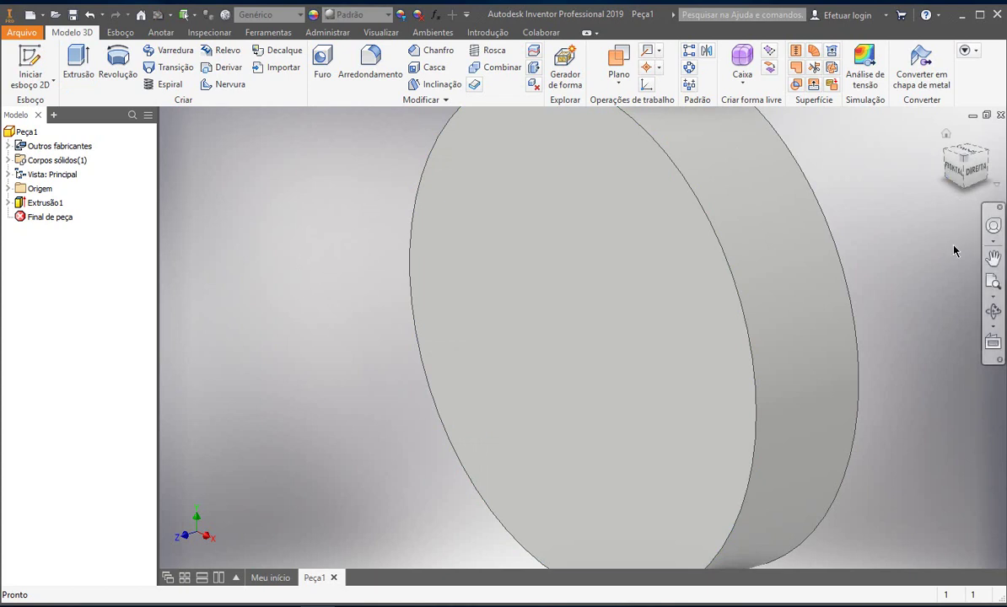
Start a new 2D sketch on the front face of the disc.
click(992, 283)
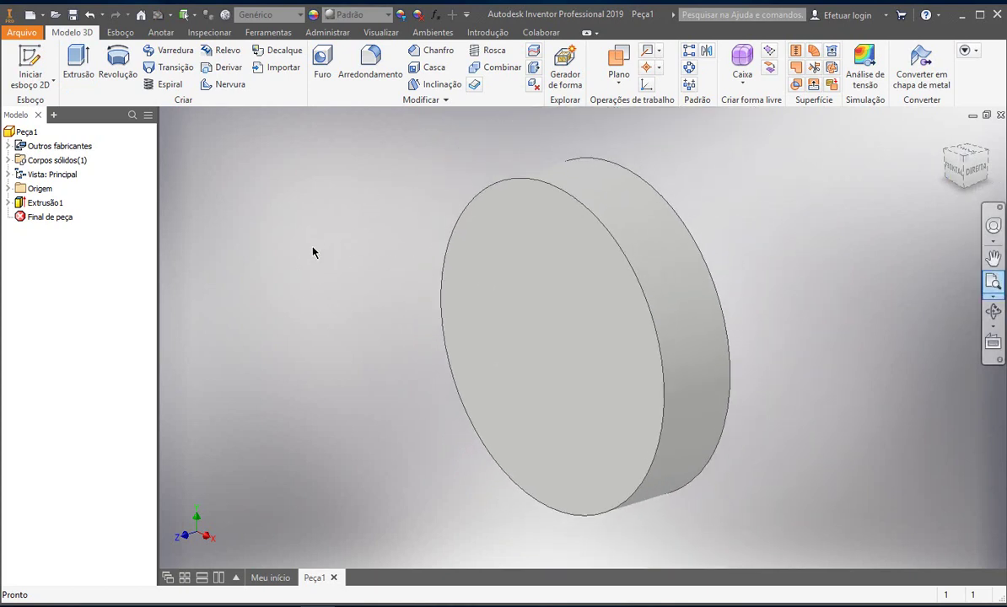
click(29, 64)
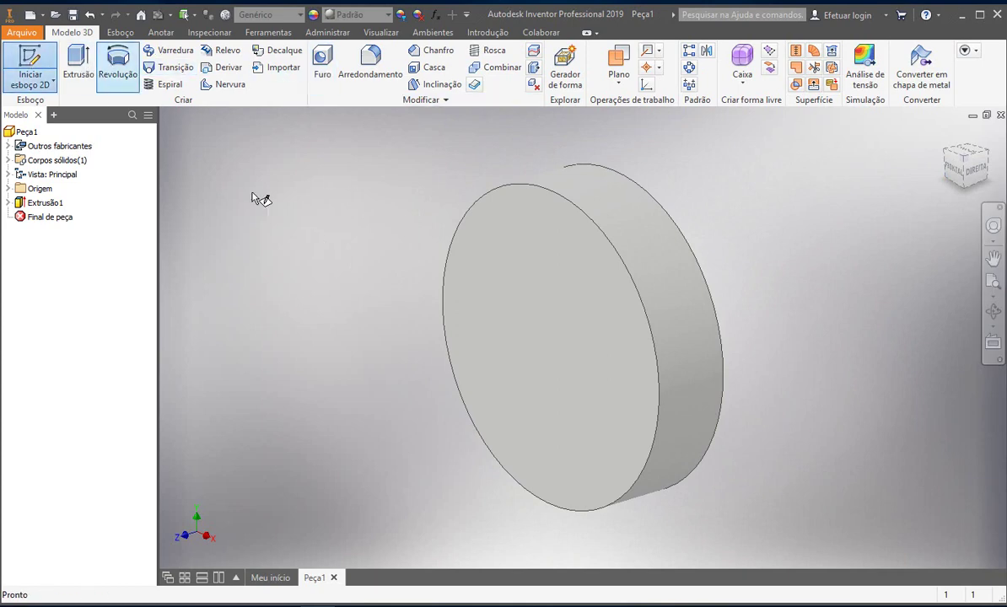
click(477, 251)
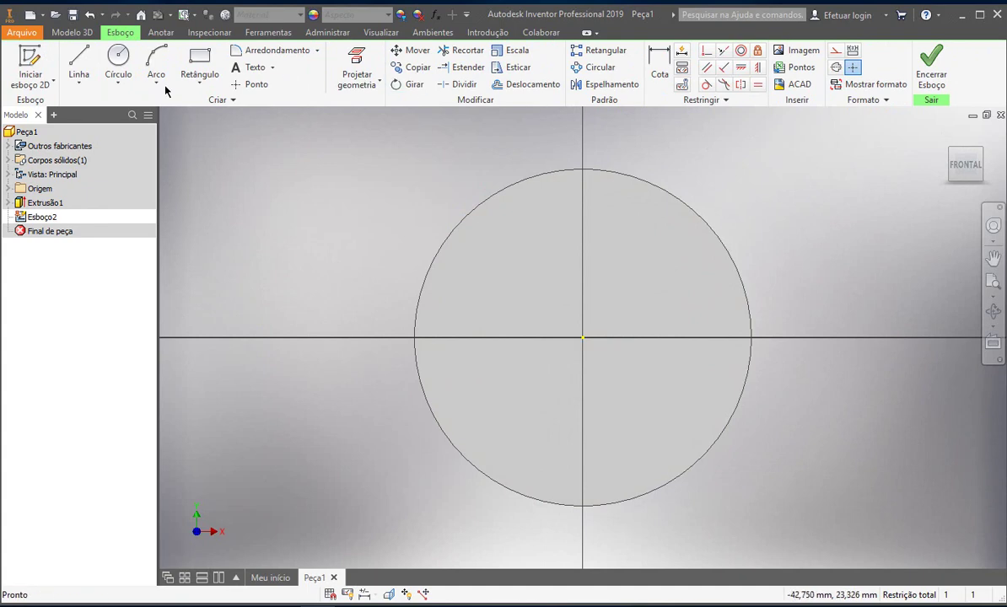
Start an equation curve and set x(t) to (db/2)*(cos(45*t)+(PI/4)*t*cos(90-45*t)), copied from cell G16 of the Excel workbook ECDHZ36M1.
click(85, 81)
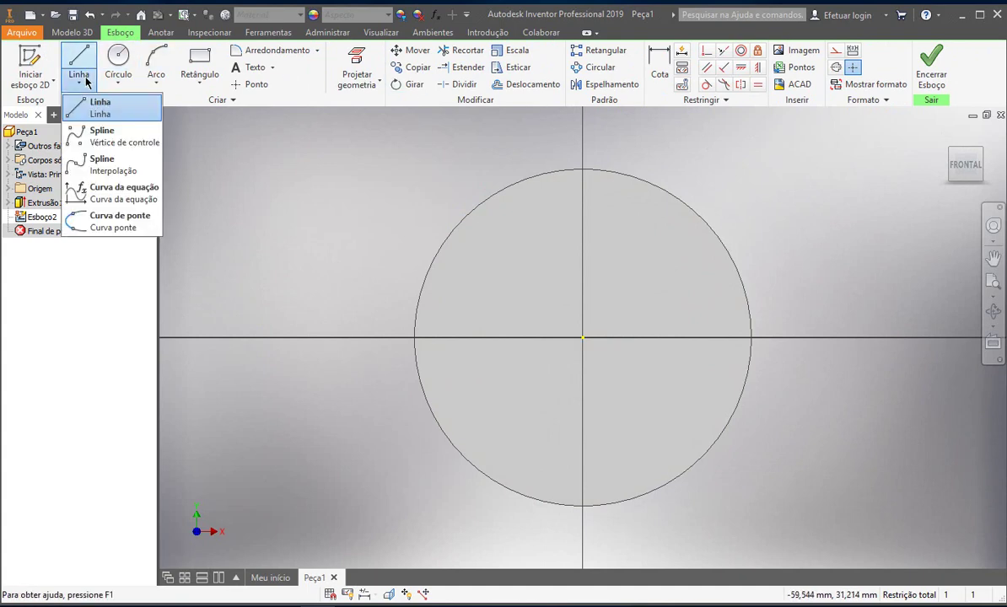
click(118, 201)
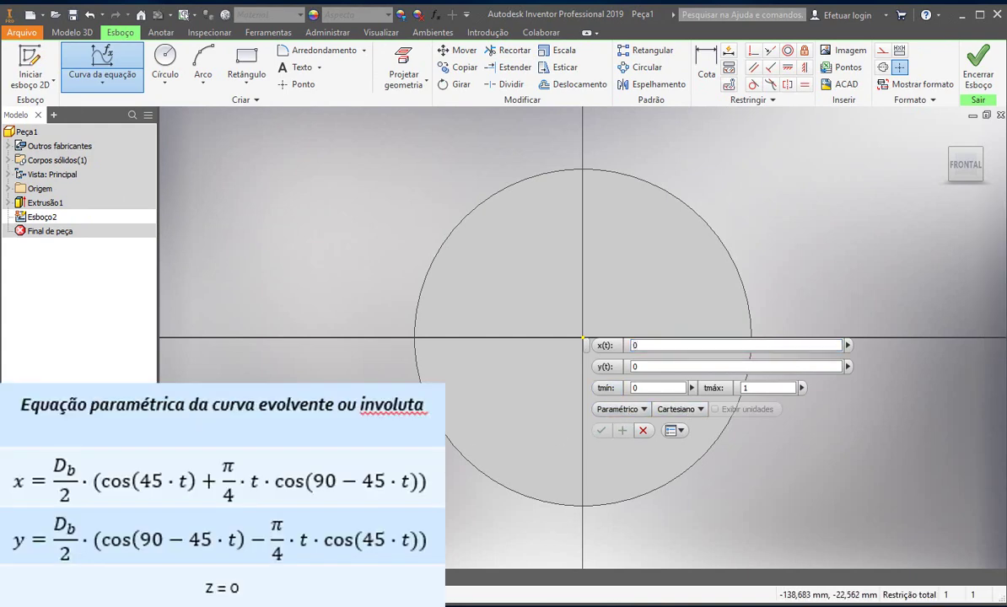
key(alt+Tab)
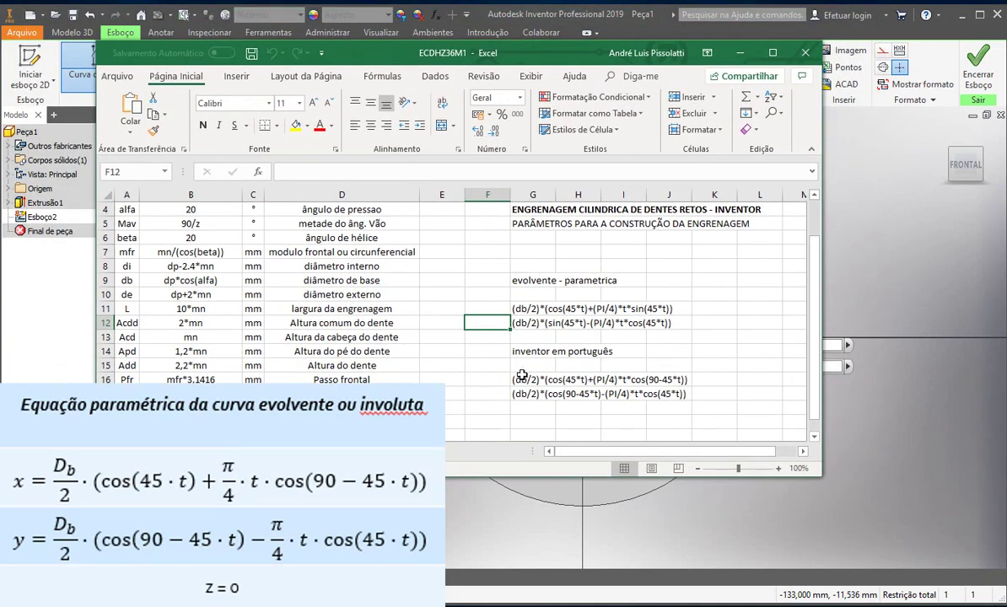
click(514, 381)
double_click(518, 380)
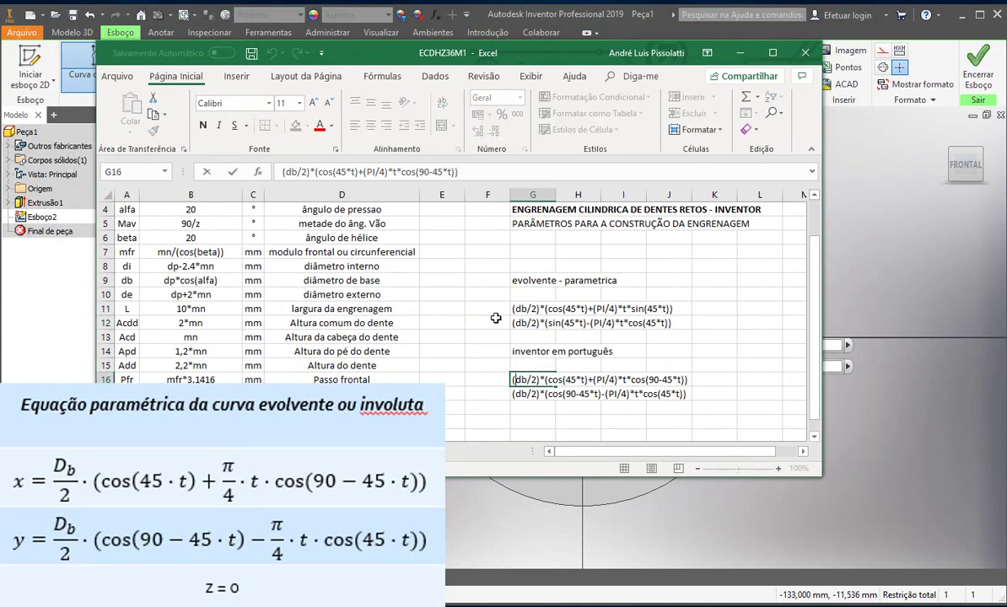
drag(282, 168, 507, 176)
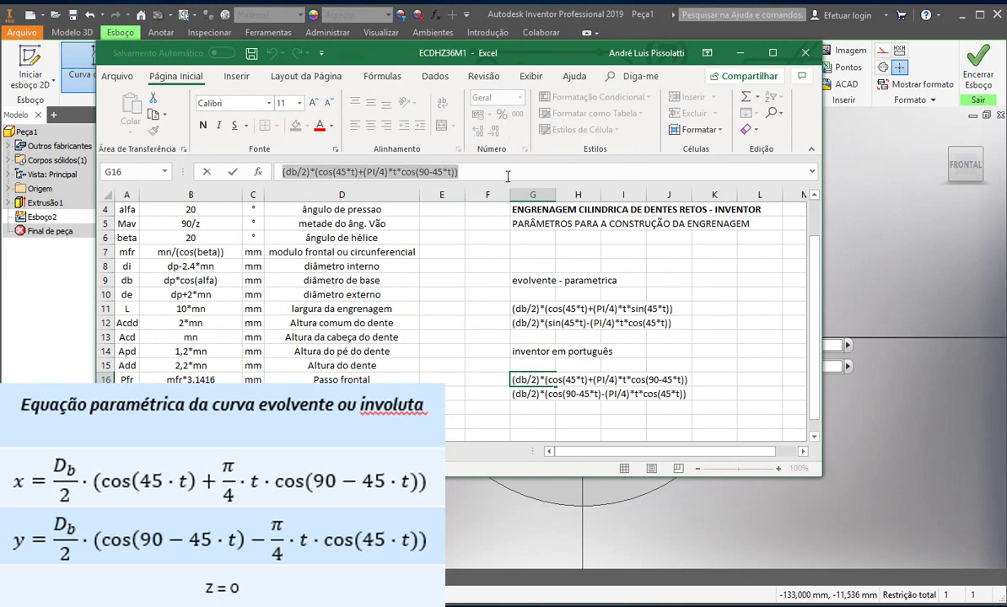
key(ctrl+c)
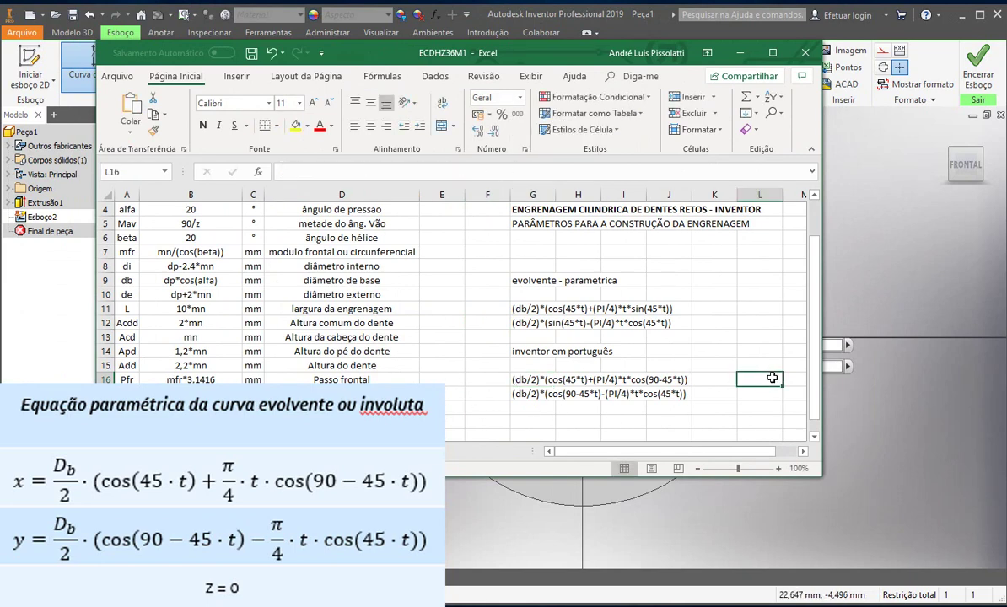
click(767, 479)
click(625, 347)
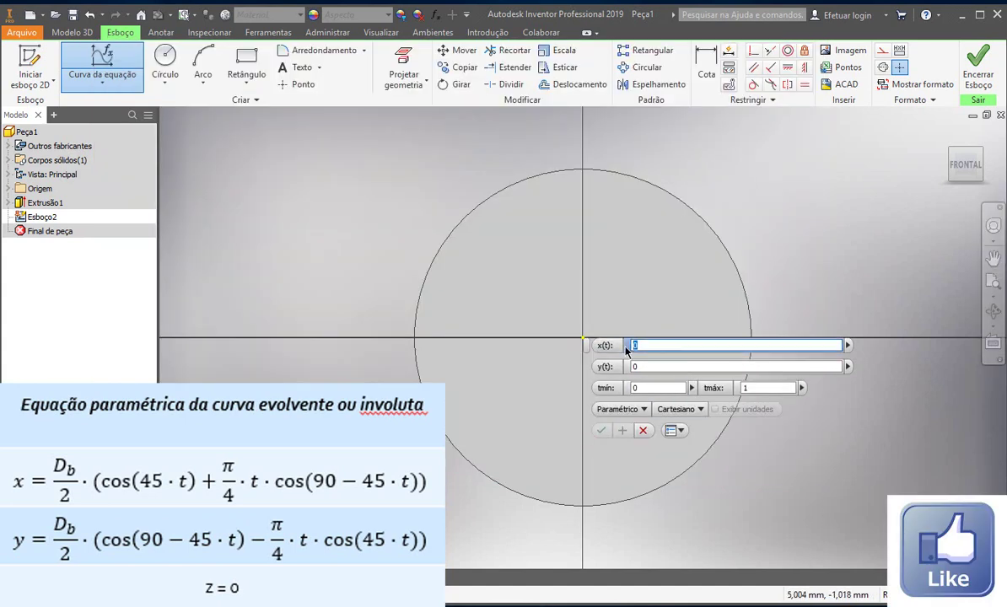
key(ctrl+v)
key(Tab)
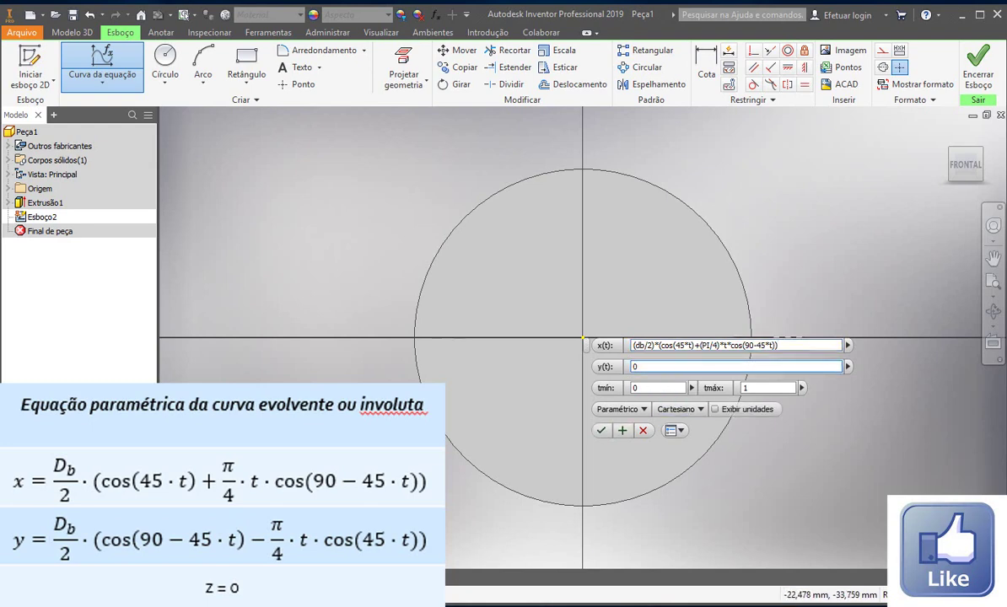
Set y(t) to (db/2)*(cos(90-45*t)-(PI/4)*t*cos(45*t)), copied from cell G17 in Excel, and create the involute curve.
key(alt+Tab)
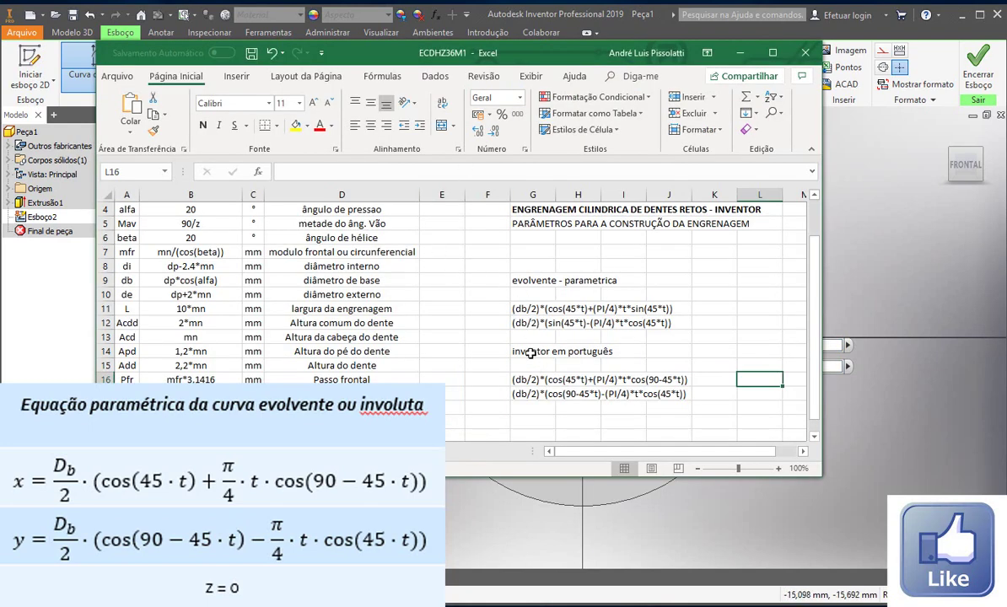
click(516, 394)
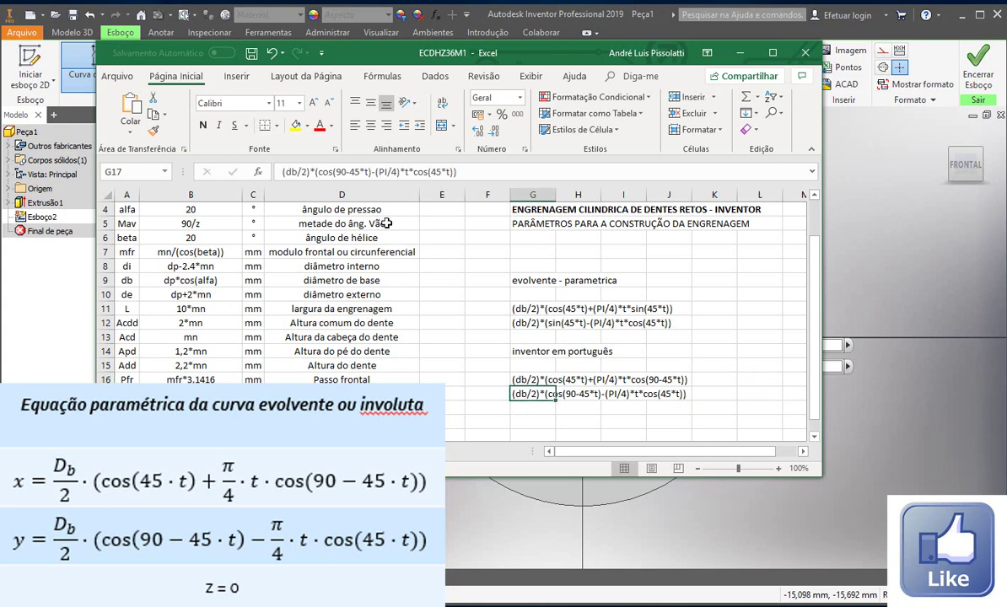
drag(283, 172, 461, 170)
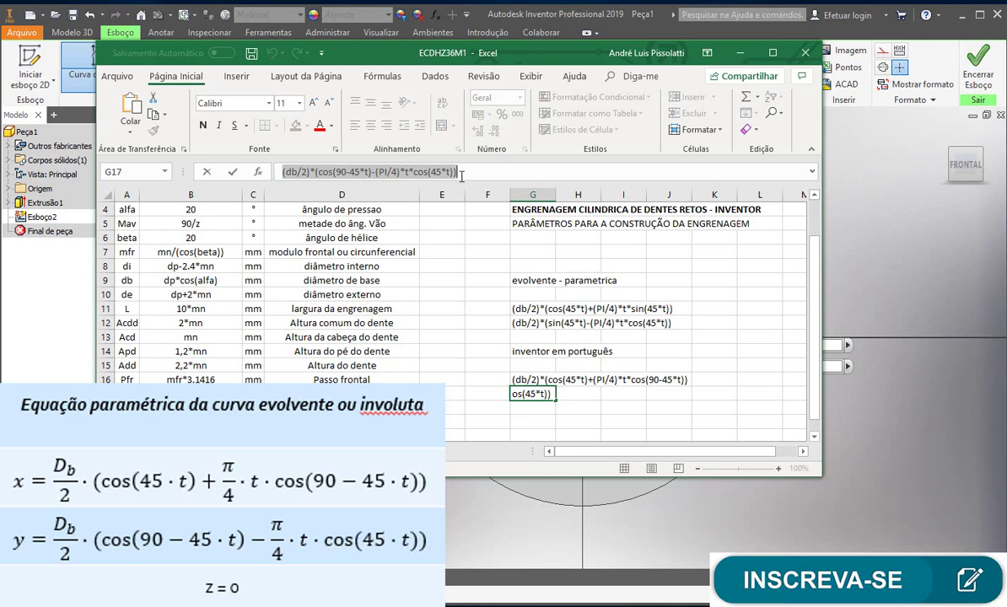
click(765, 481)
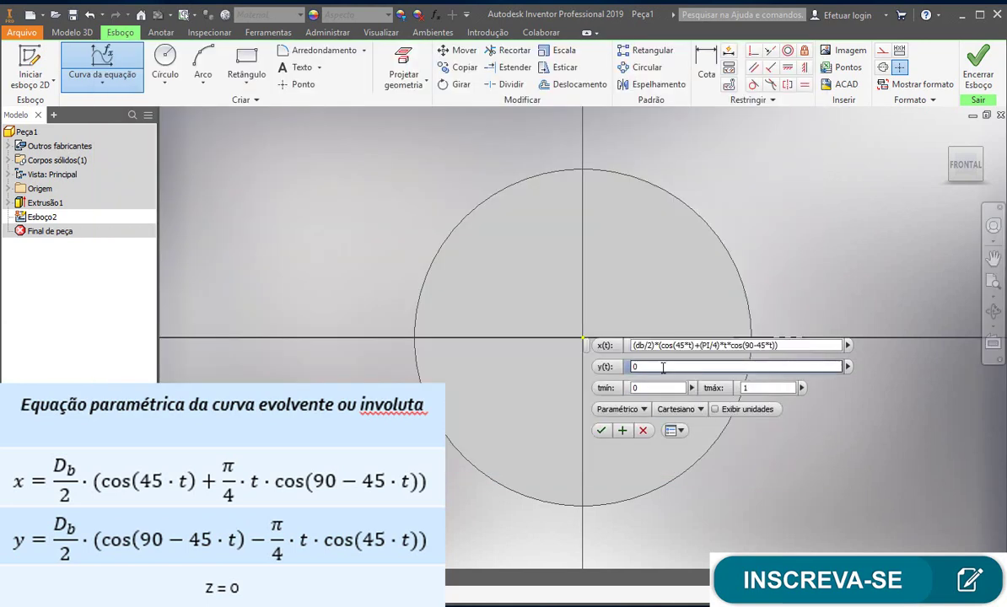
click(619, 369)
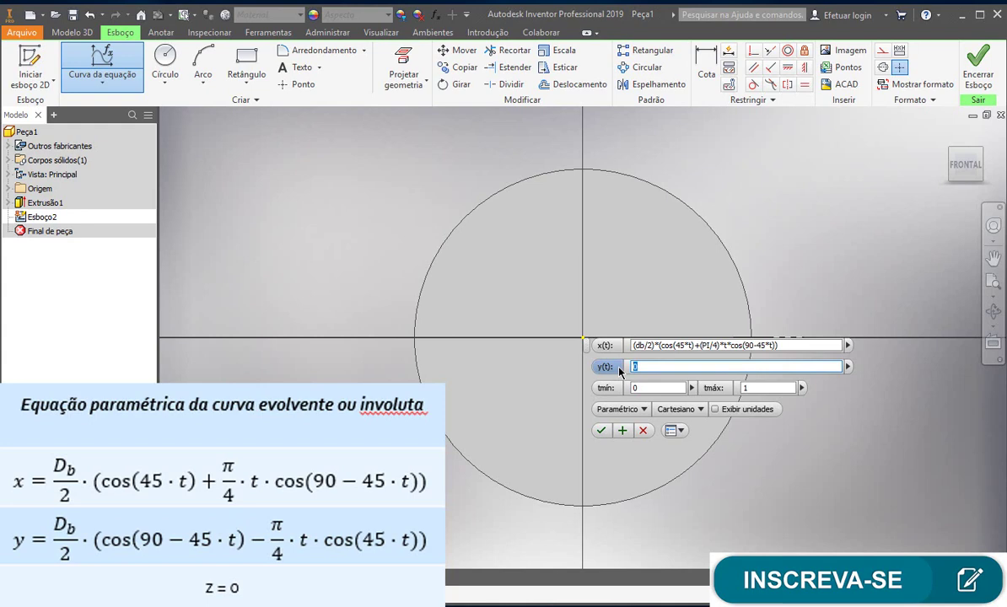
key(ctrl+v)
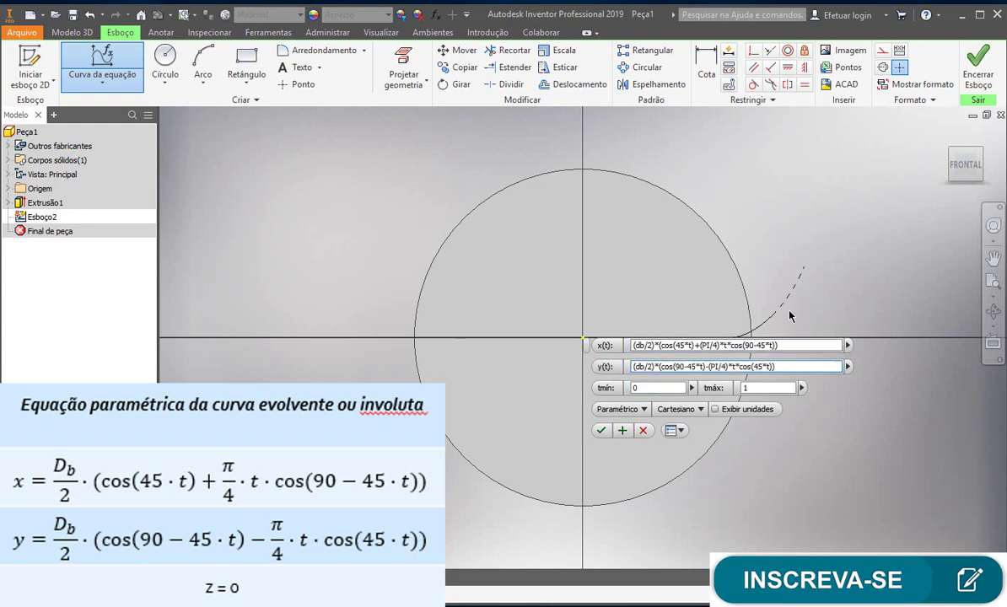
click(600, 430)
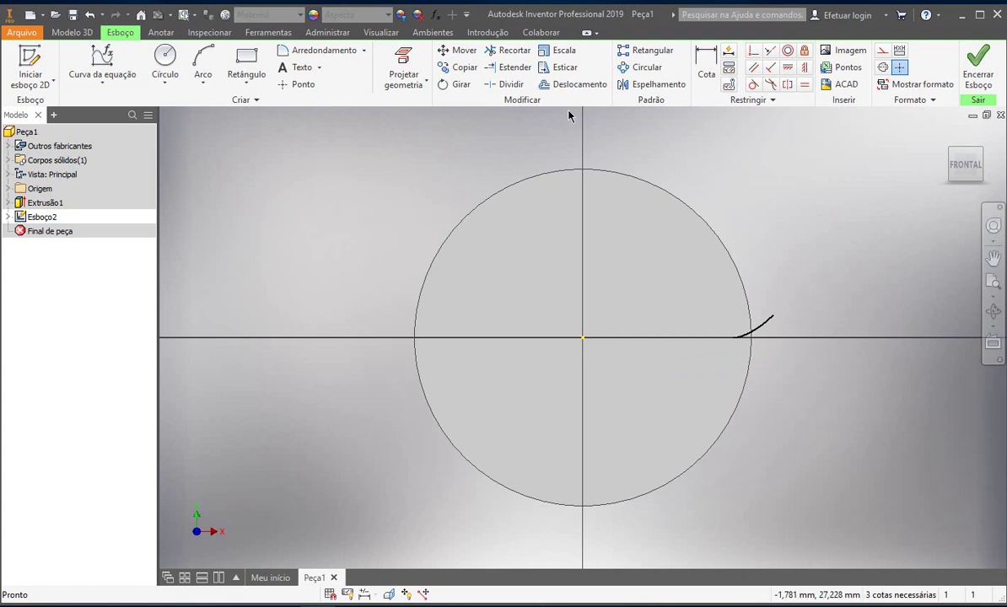
Sketch three concentric circles about 32, 28 and 25 mm in diameter centred on the origin and convert them to construction geometry.
click(165, 60)
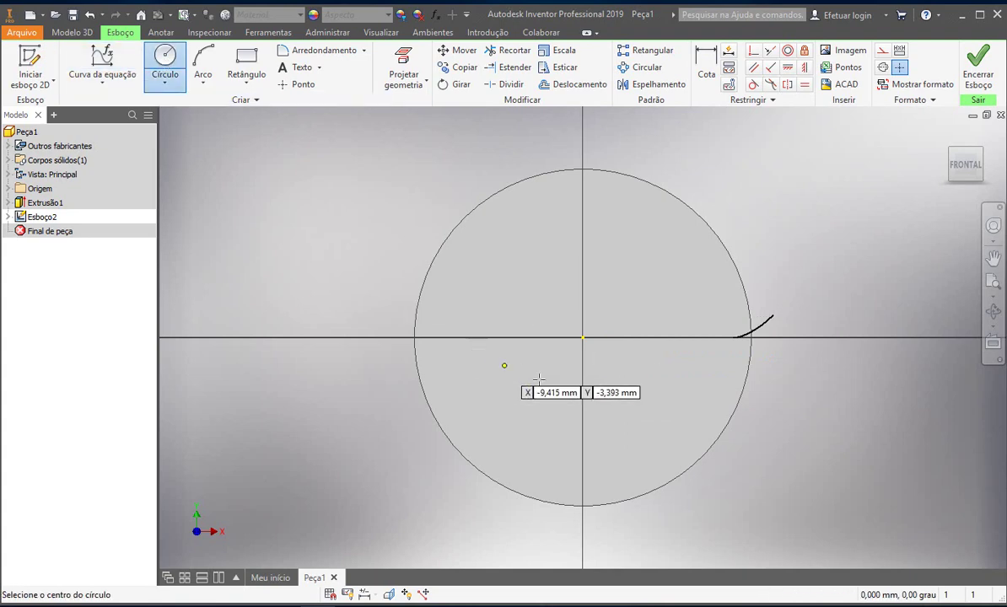
click(583, 337)
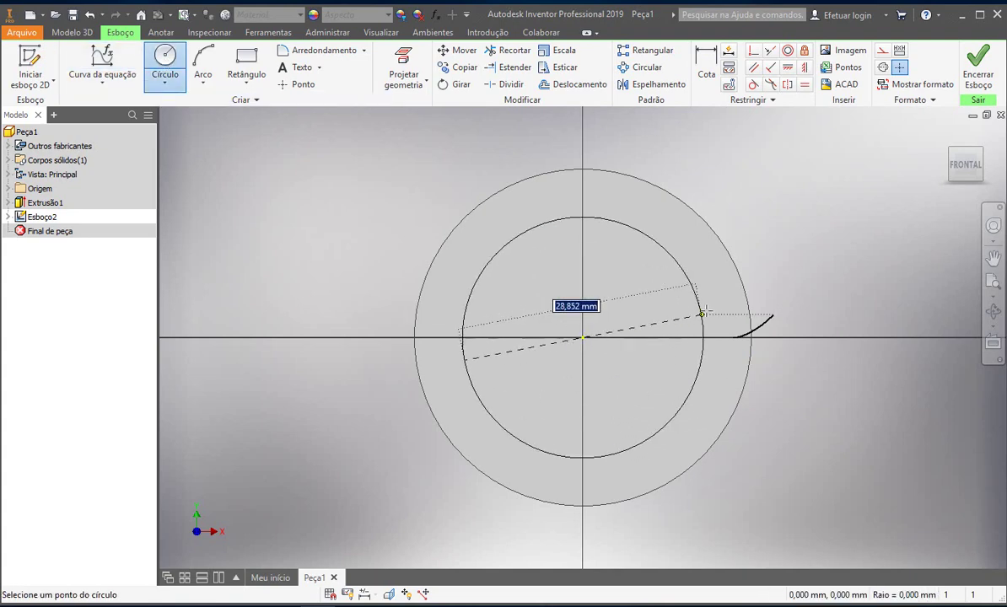
click(715, 314)
click(583, 337)
click(699, 320)
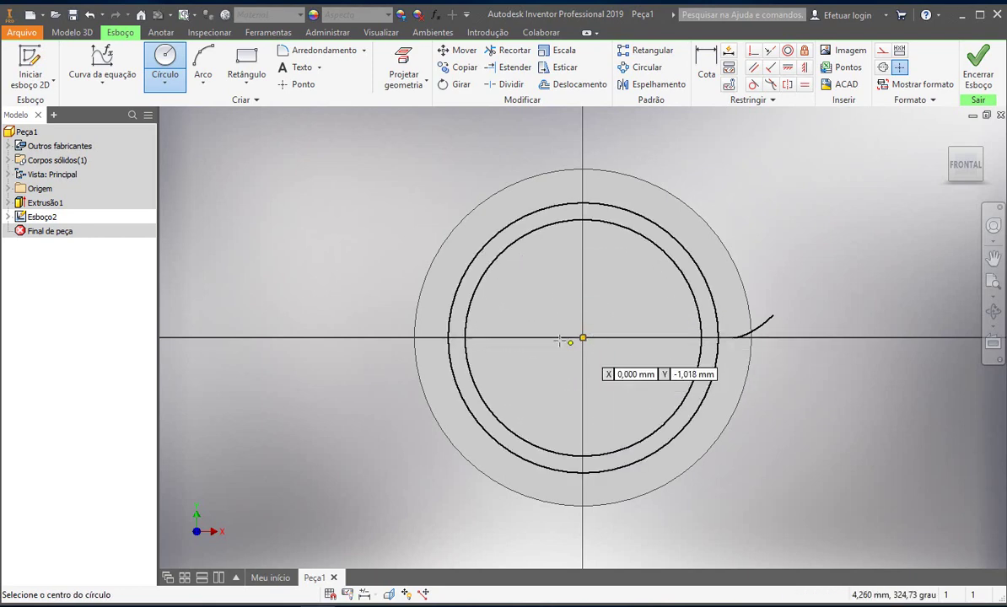
click(582, 337)
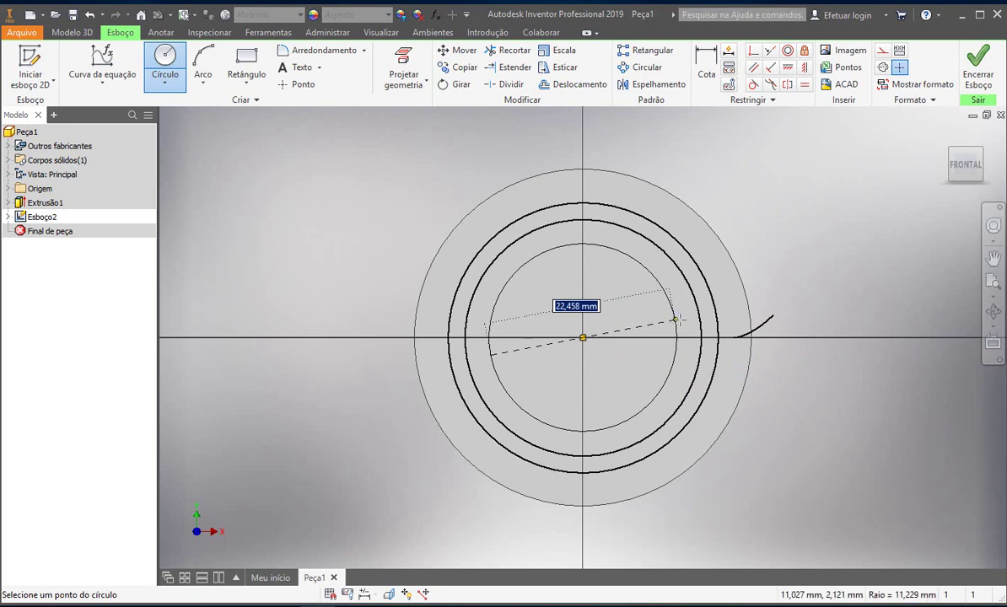
click(685, 319)
key(Escape)
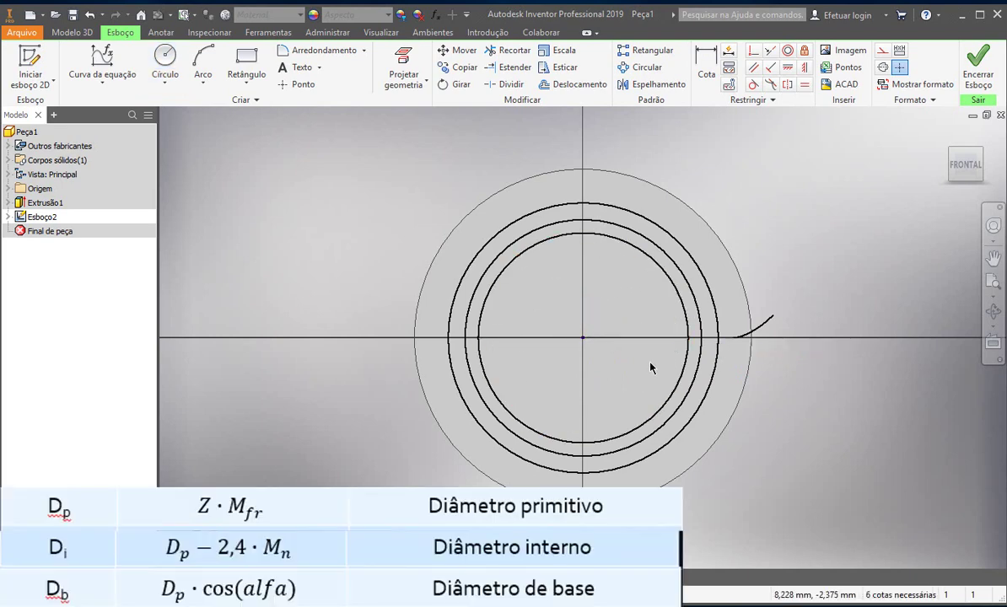
key(ctrl+a)
click(885, 55)
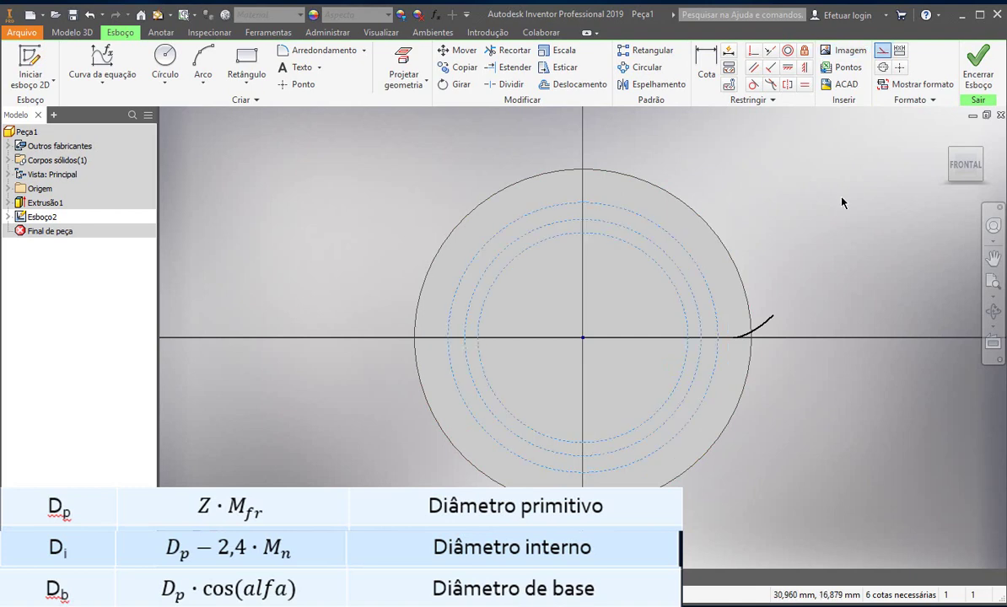
Dimension the diameters of the three construction circles, placing the dimensions outside the disc.
key(d)
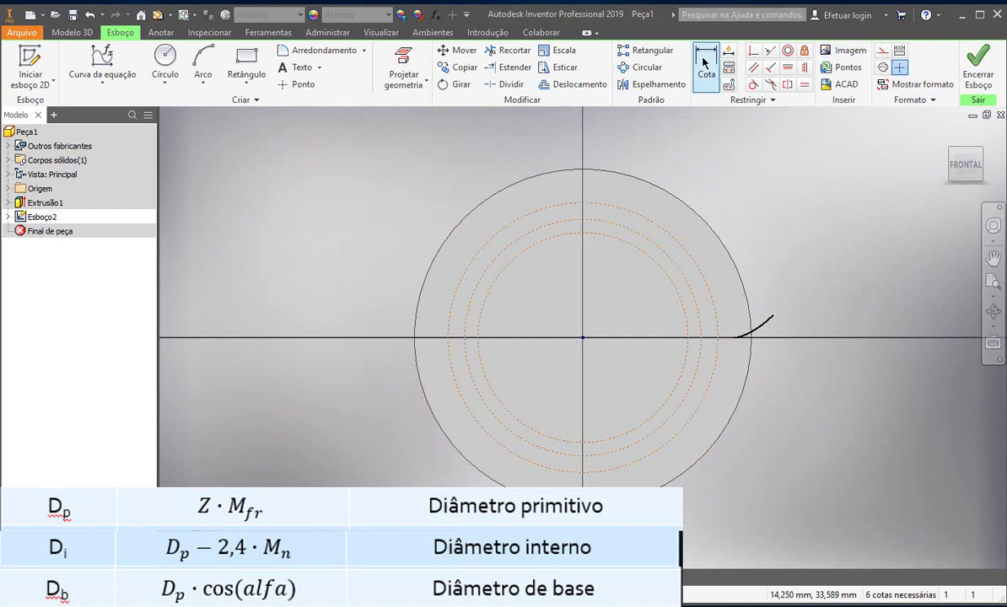
click(668, 281)
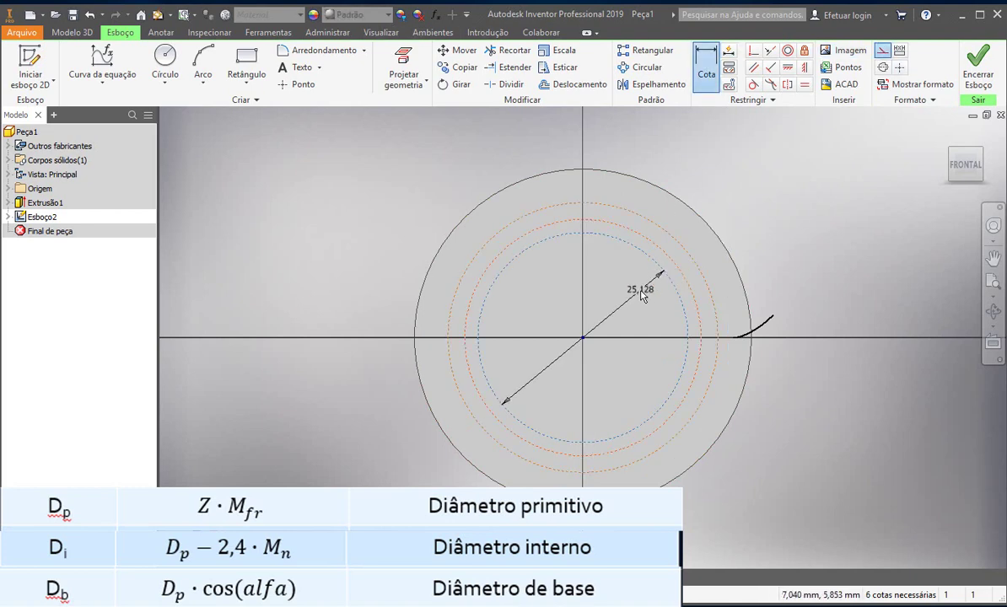
click(379, 302)
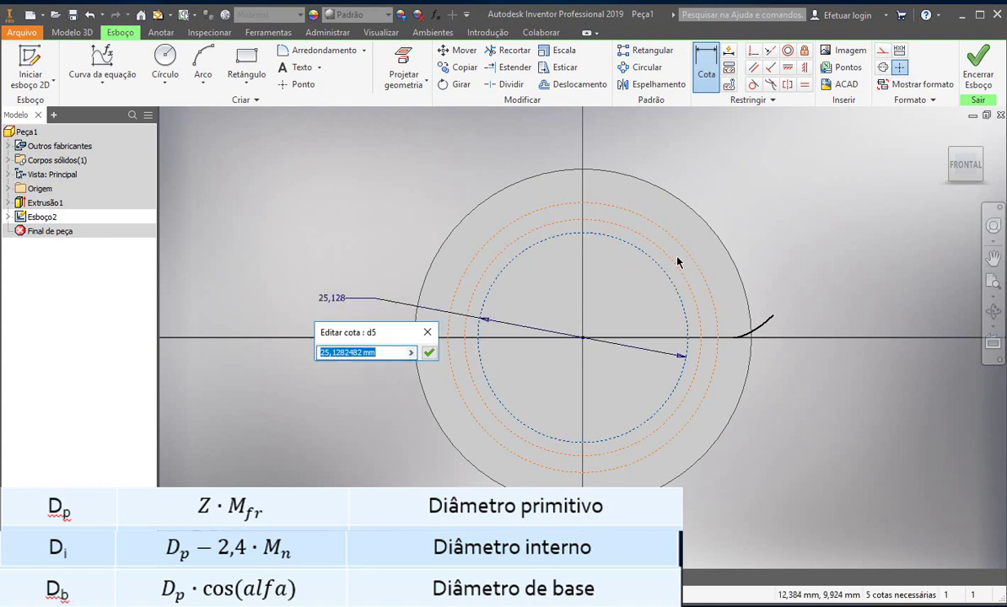
click(429, 353)
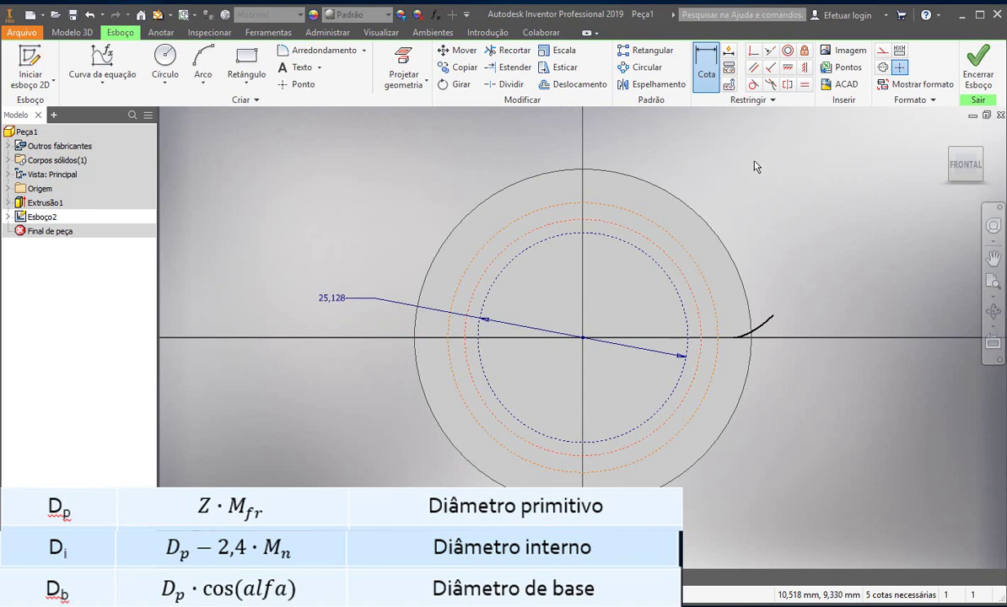
click(677, 262)
click(370, 279)
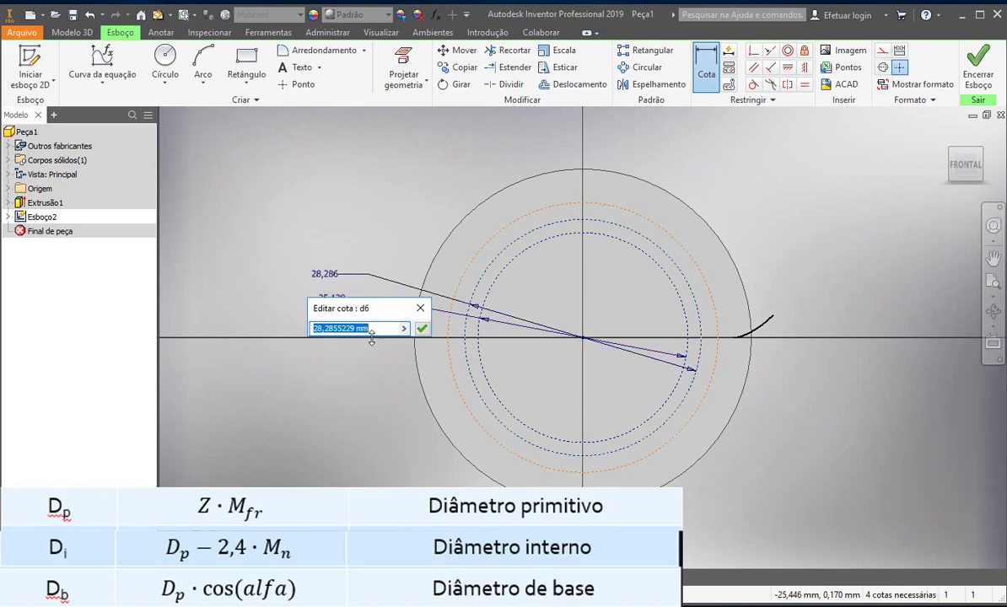
click(422, 328)
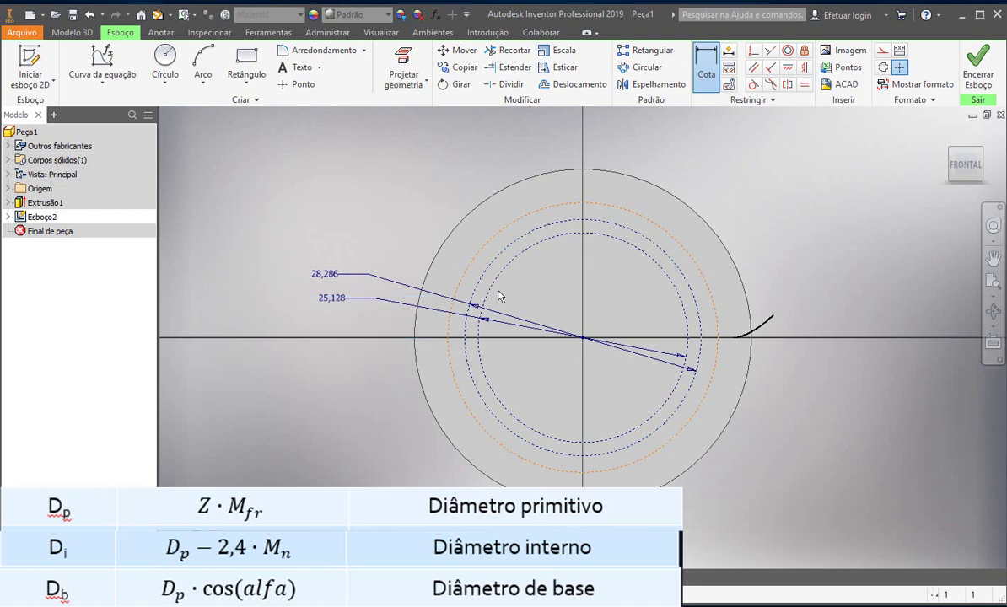
click(692, 260)
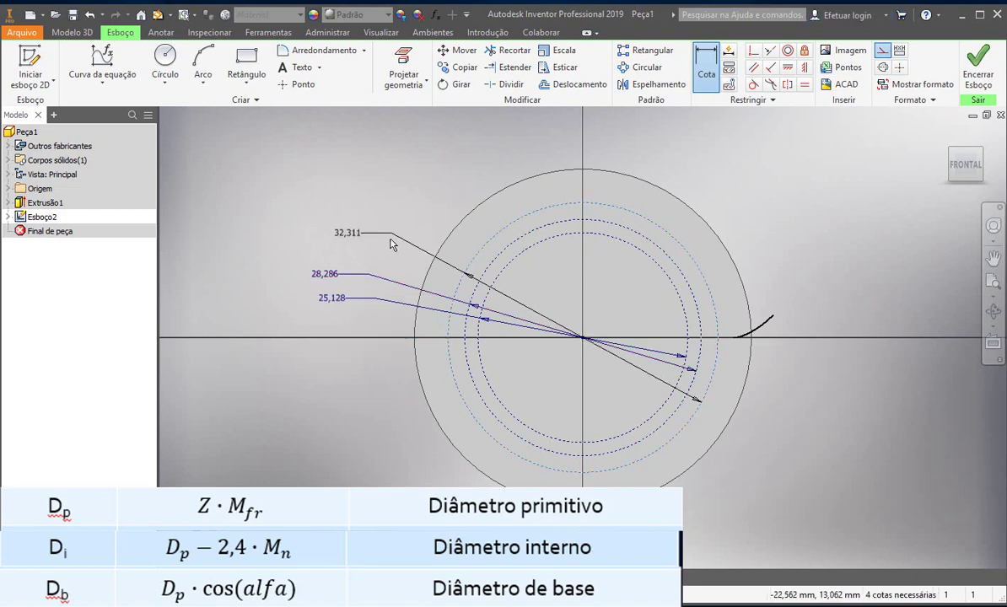
click(388, 273)
click(426, 309)
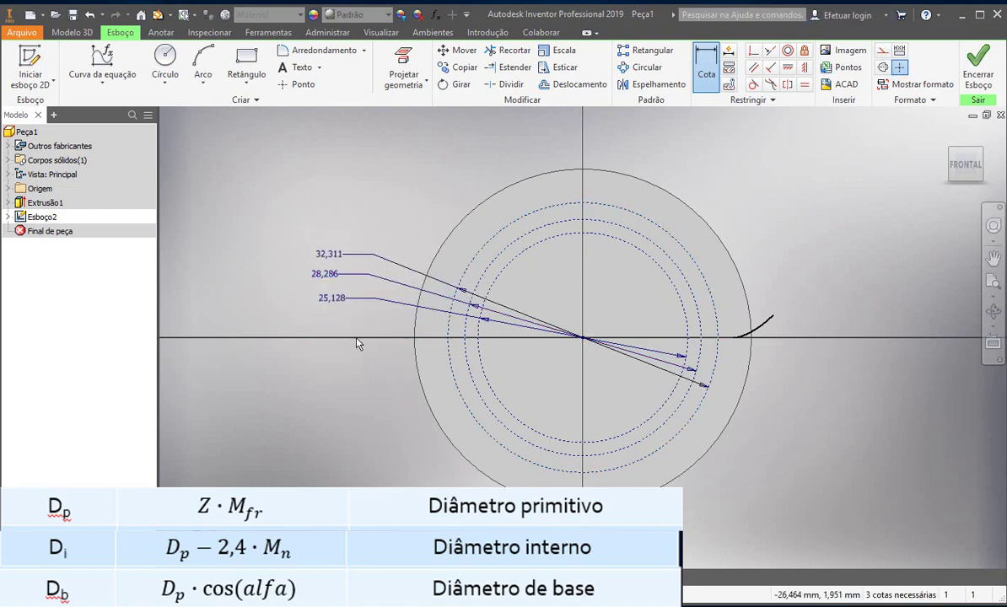
Set the diameter of the innermost construction circle to the linked parameter dp.
double_click(331, 305)
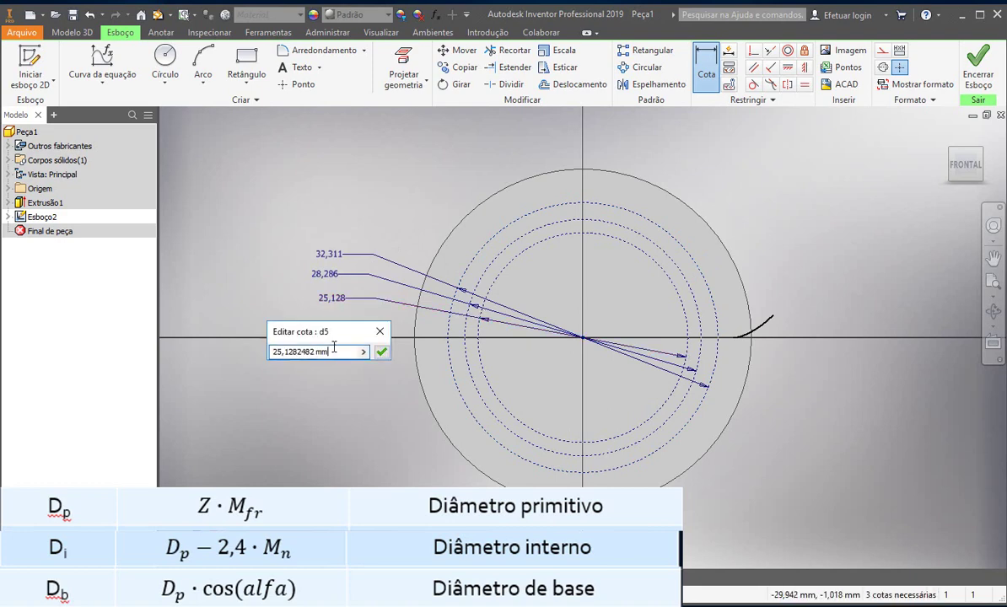
click(363, 352)
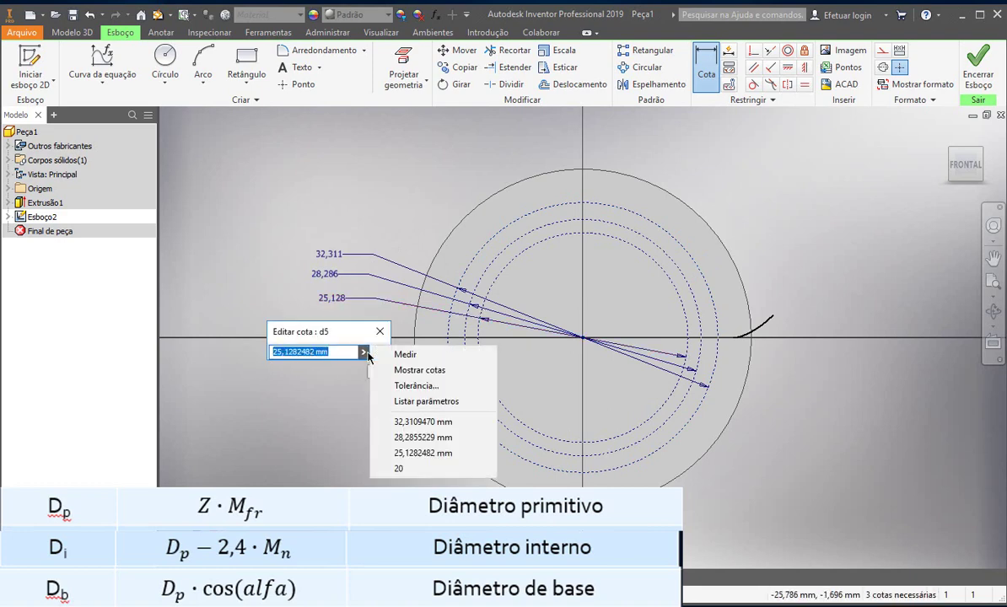
click(384, 401)
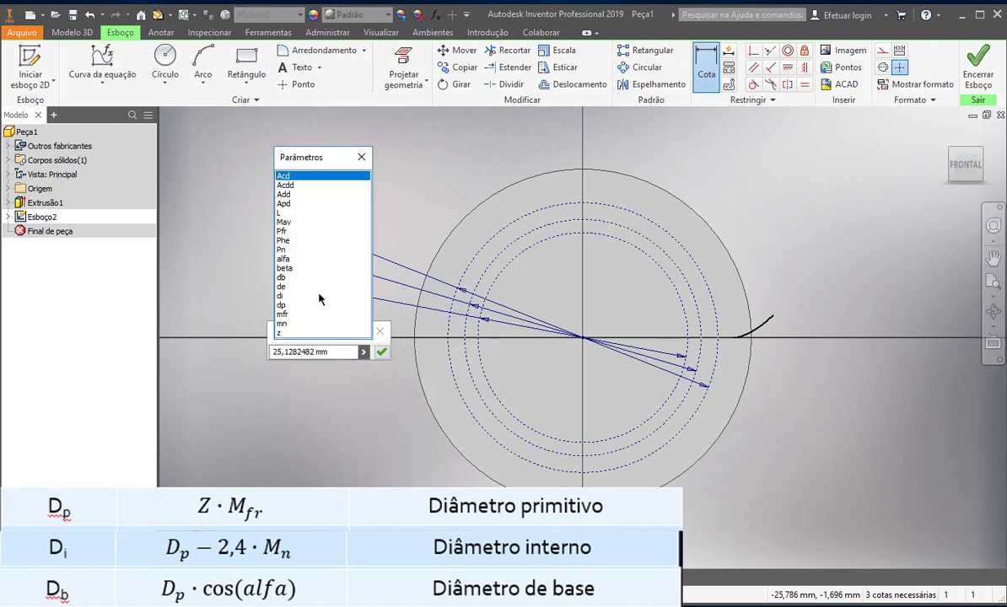
double_click(281, 305)
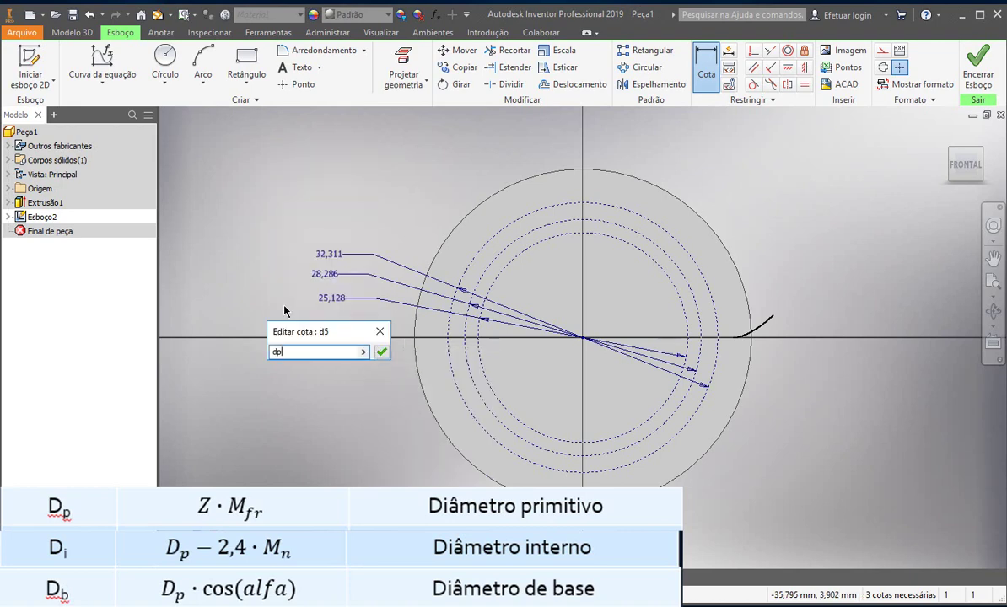
click(382, 353)
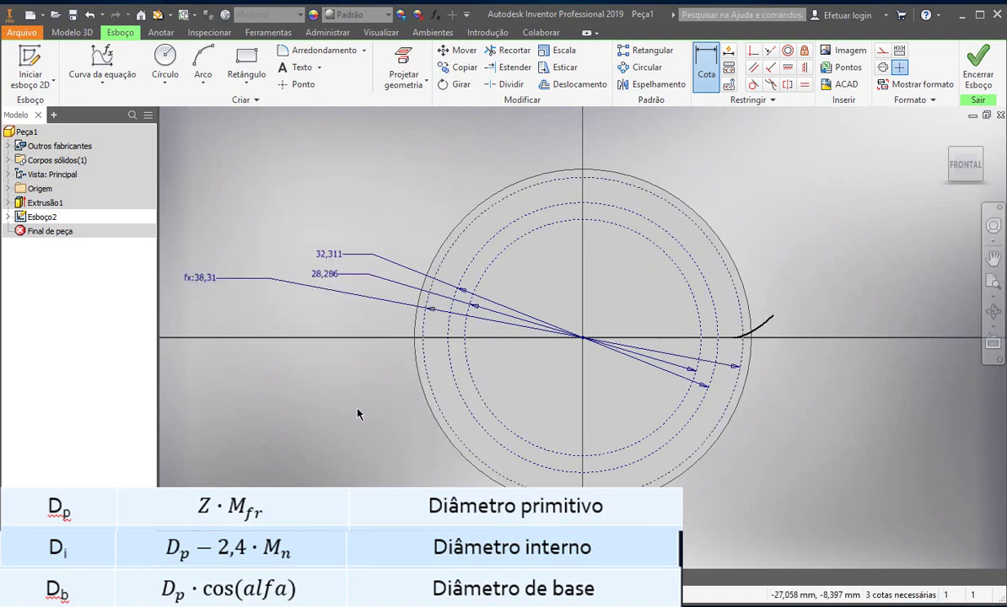
Set the diameter of the 28.286 mm construction circle to the linked parameter di.
double_click(333, 282)
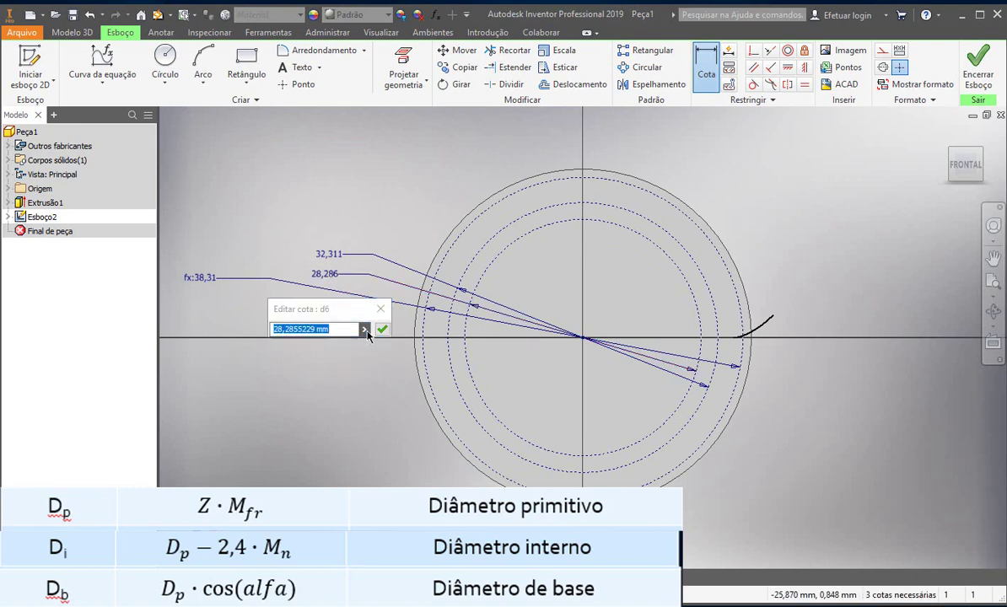
click(364, 328)
click(372, 356)
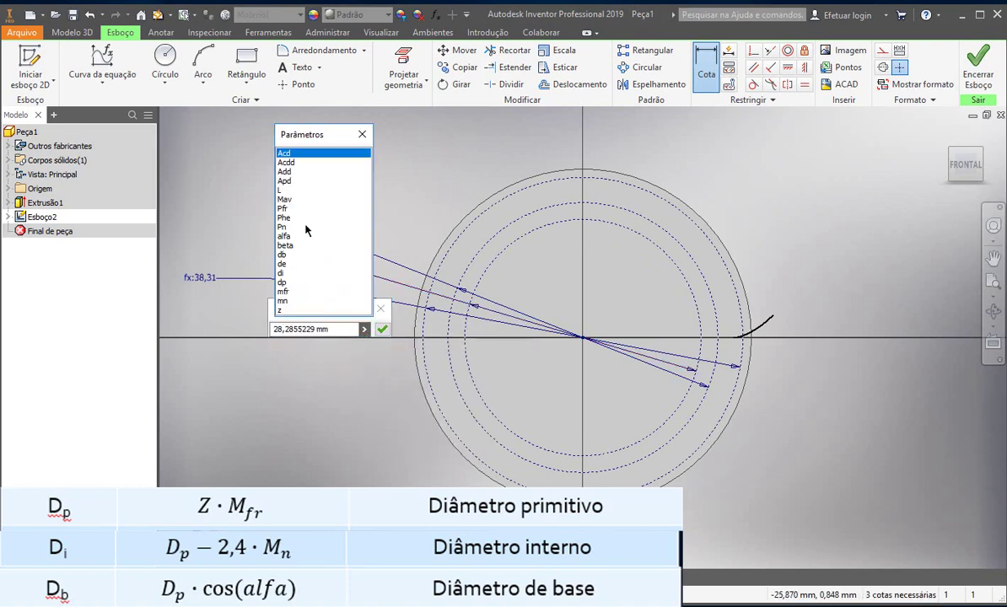
click(283, 273)
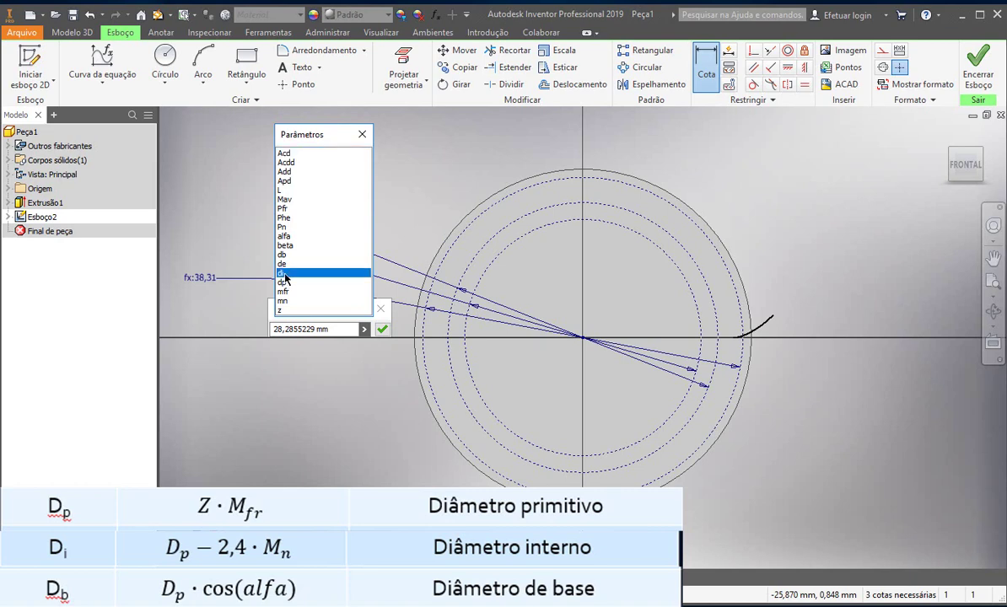
click(382, 330)
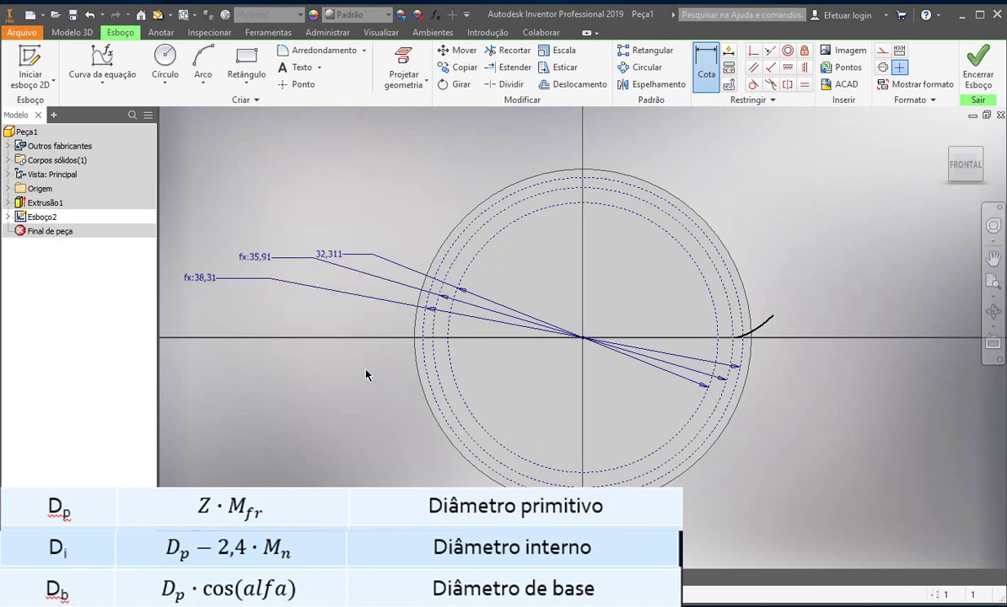
Set the diameter of the 32.311 mm construction circle to the linked parameter db.
click(335, 259)
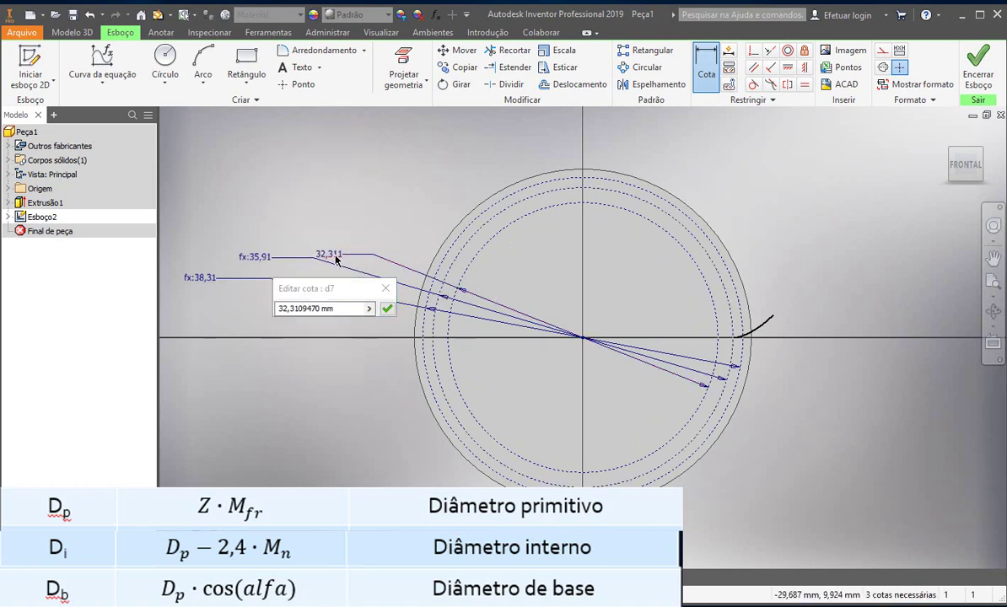
click(368, 311)
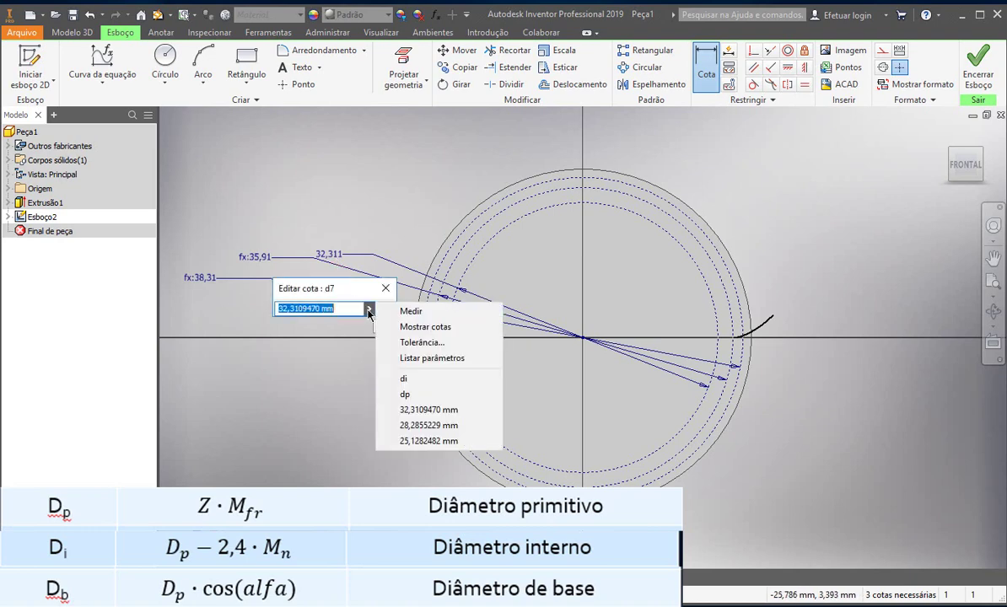
click(415, 358)
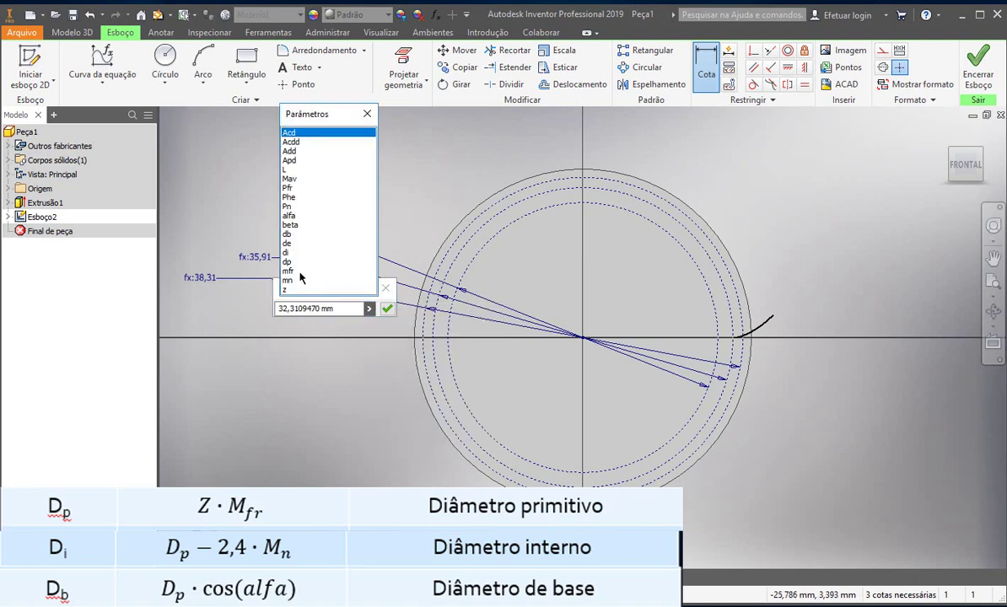
click(289, 242)
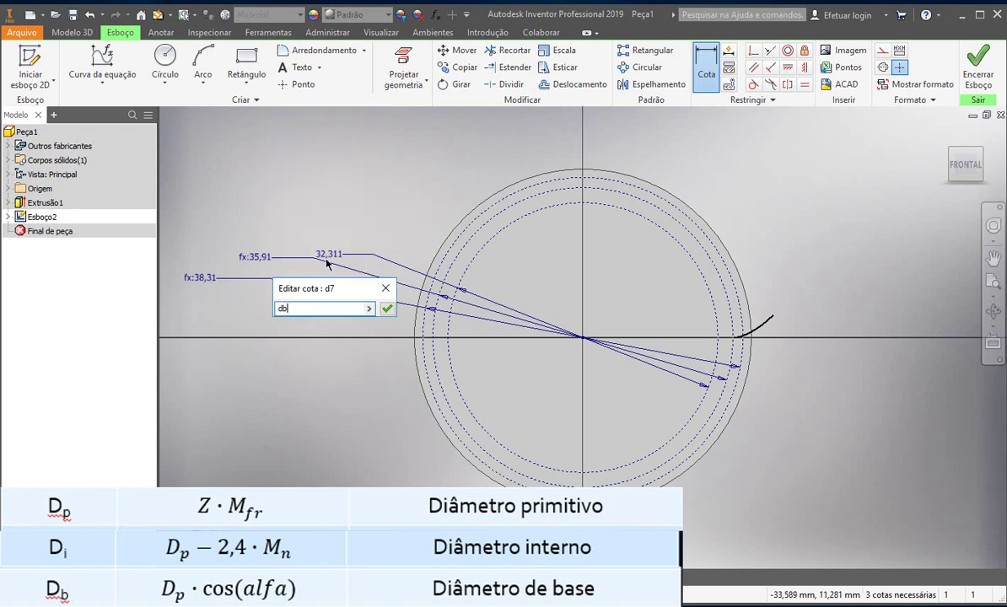
click(386, 309)
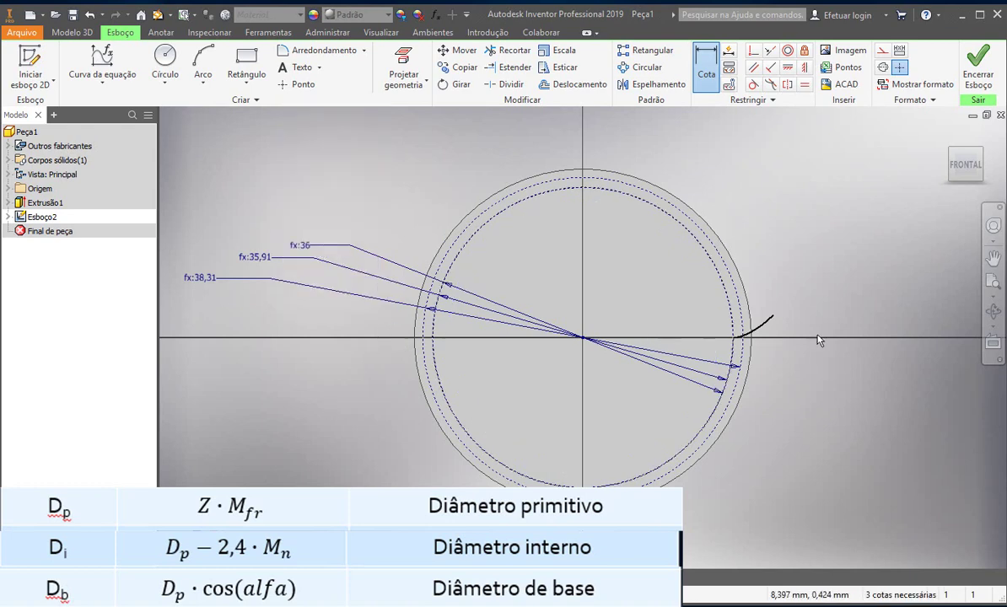
Draw a line from the intersection of the involute curve and the dp pitch circle to the centre of the disc.
scroll(778, 344, up, 4)
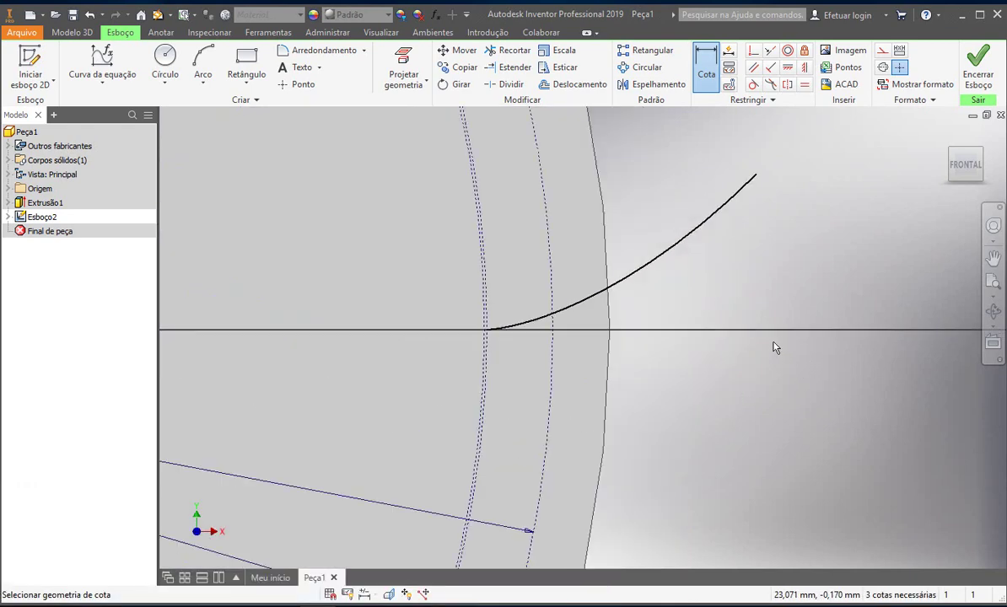
scroll(502, 315, up, 3)
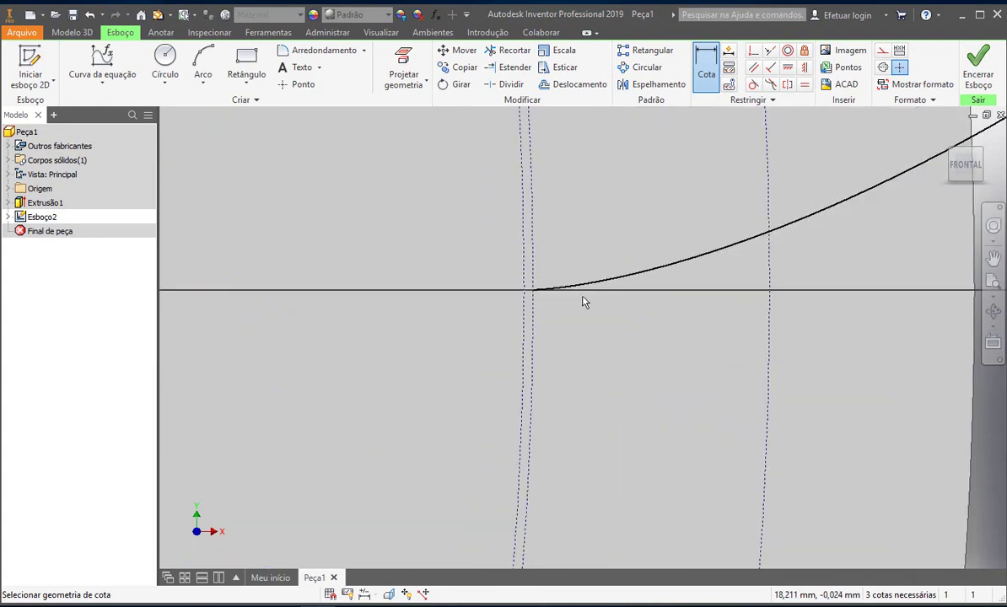
scroll(582, 302, down, 3)
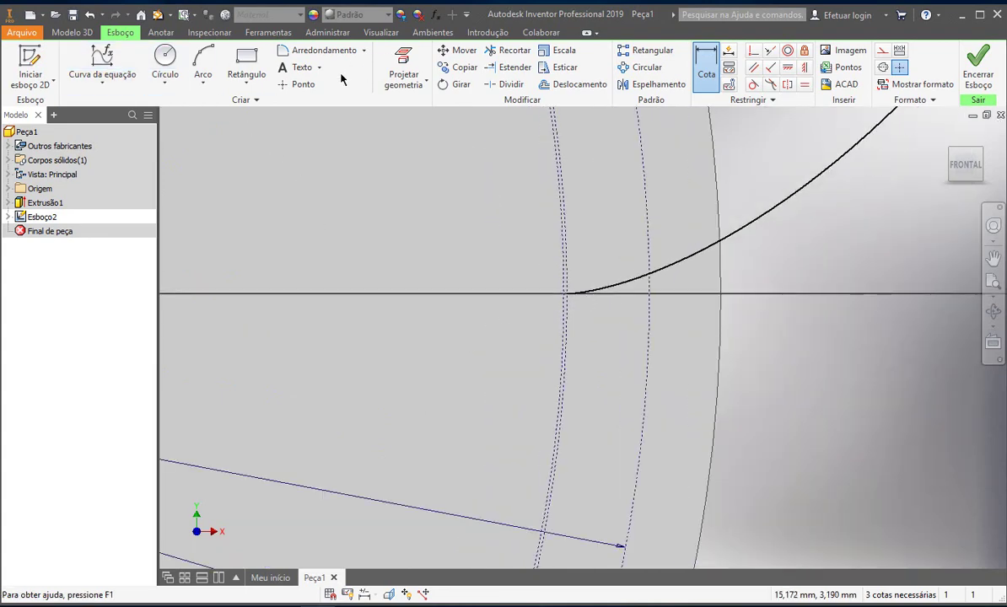
click(120, 90)
click(100, 108)
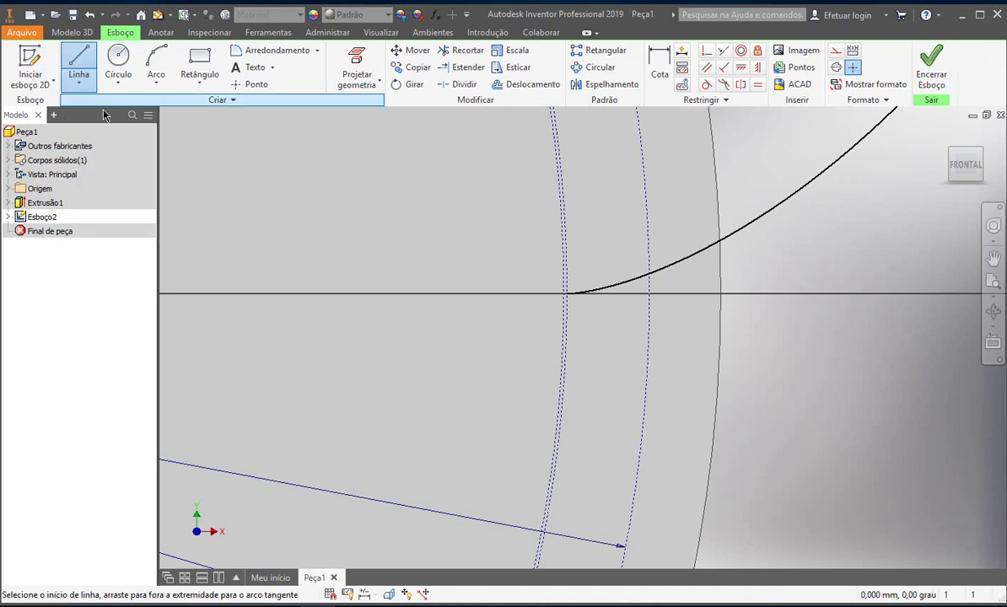
click(644, 274)
scroll(435, 293, down, 4)
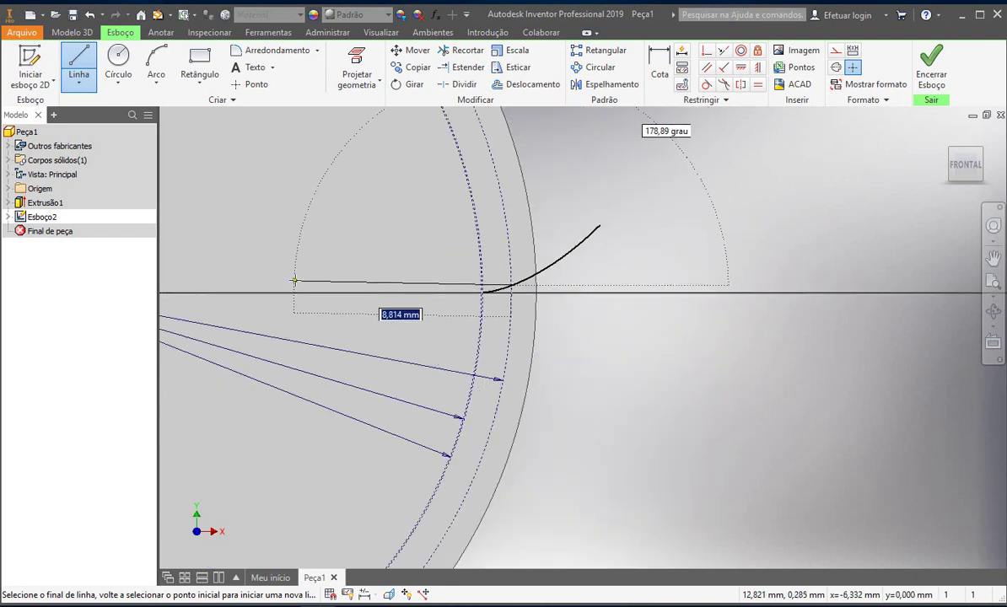
middle_drag(371, 271, 611, 276)
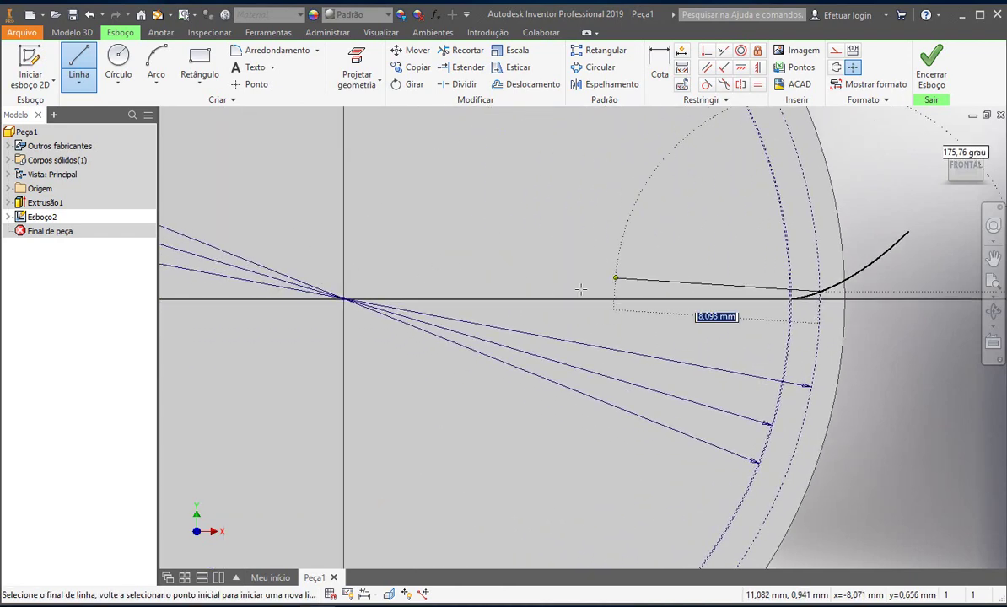
click(341, 301)
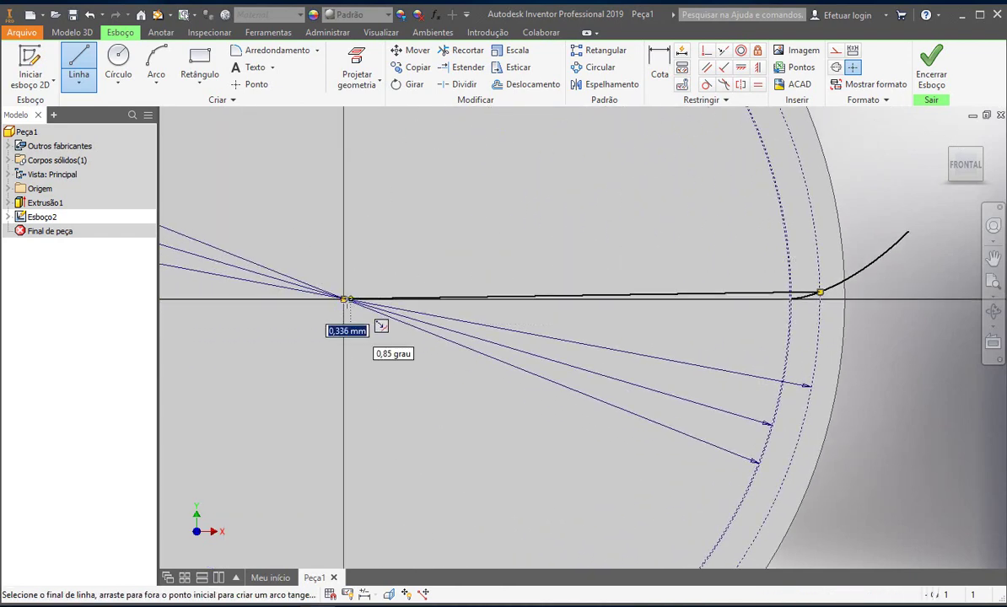
Convert the line from the centre to the pitch circle and the involute equation curve to construction geometry.
key(Escape)
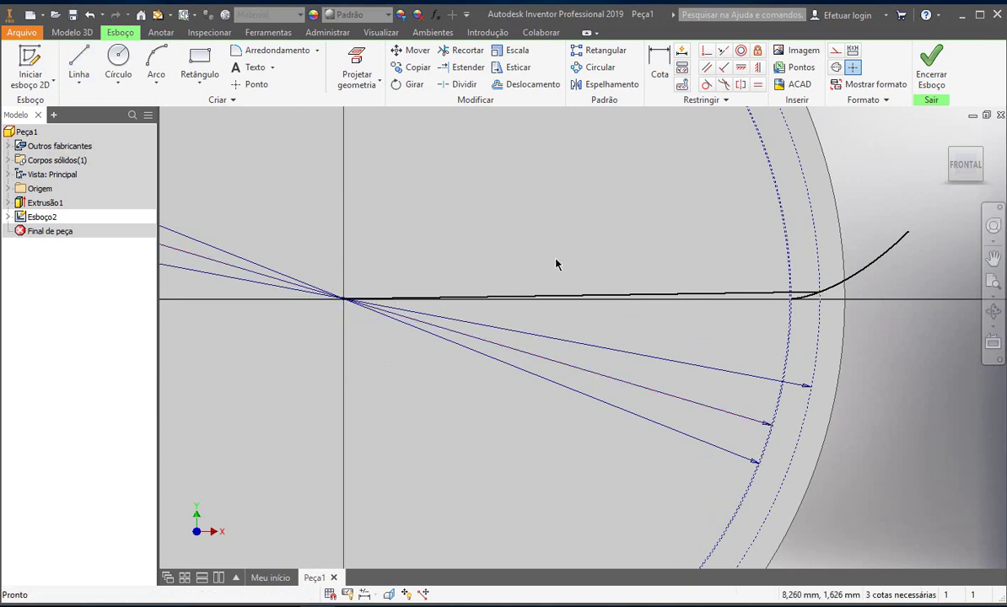
click(603, 299)
click(835, 50)
click(863, 264)
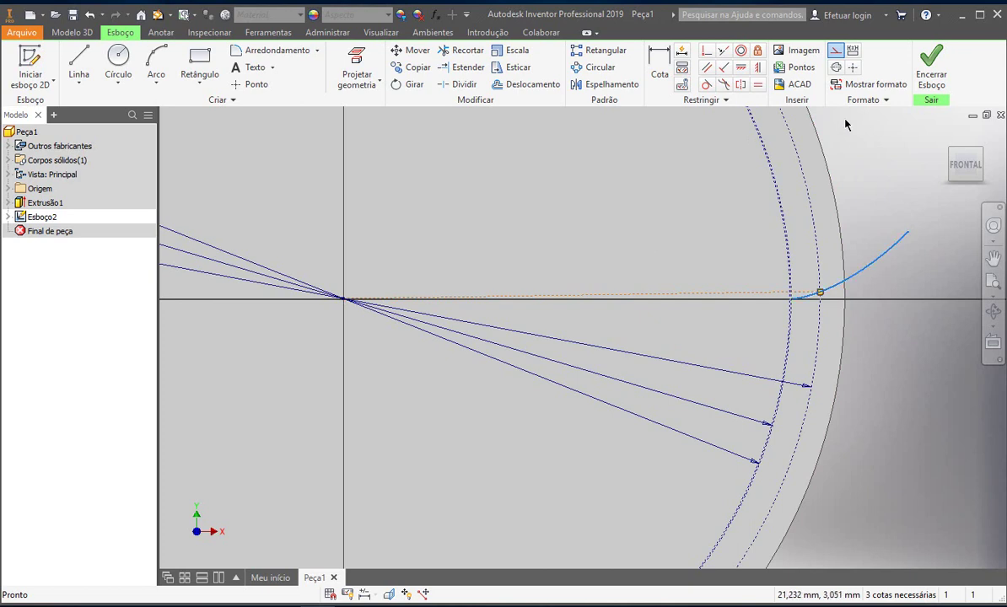
click(834, 50)
Trace the construction involute with an interpolation spline of closely spaced points, from the base circle to just beyond the disc's outer edge.
scroll(710, 406, up, 4)
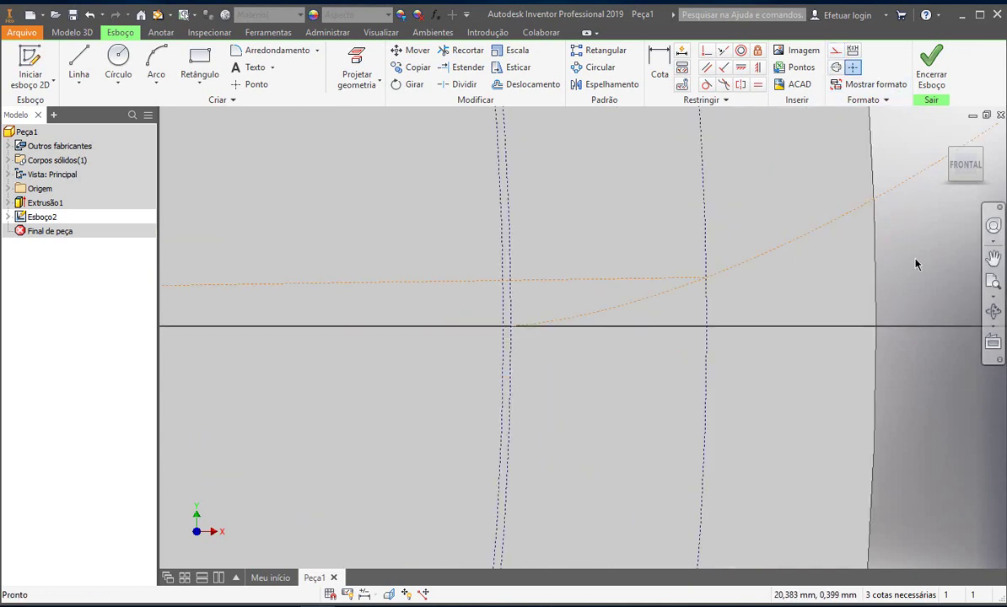
click(79, 82)
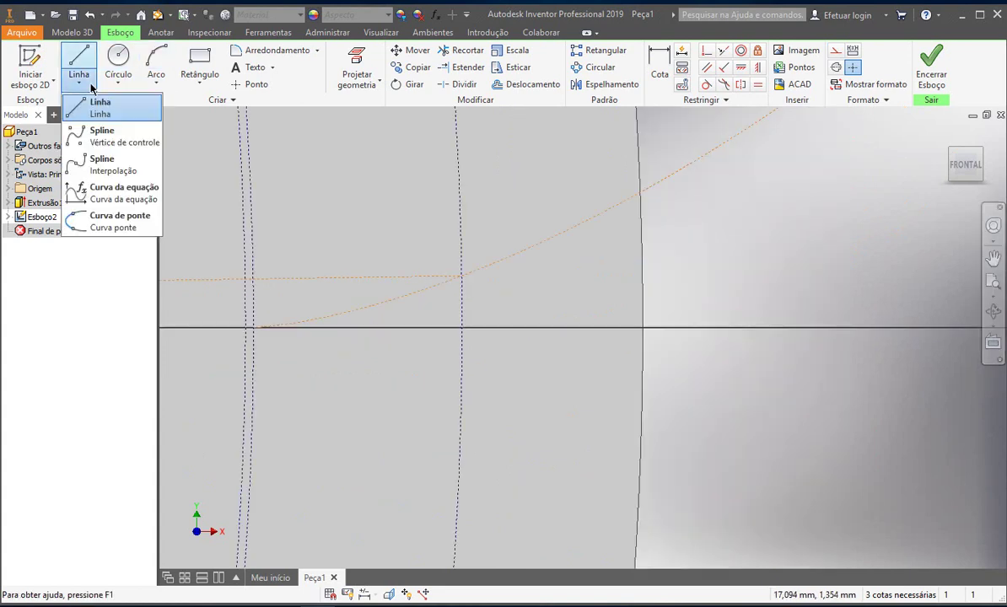
click(100, 162)
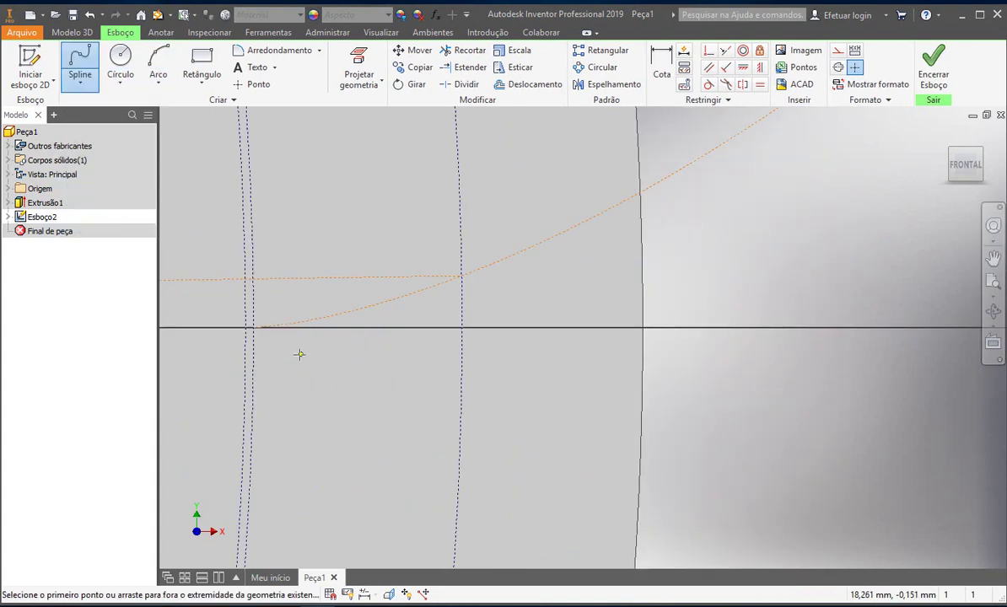
click(255, 327)
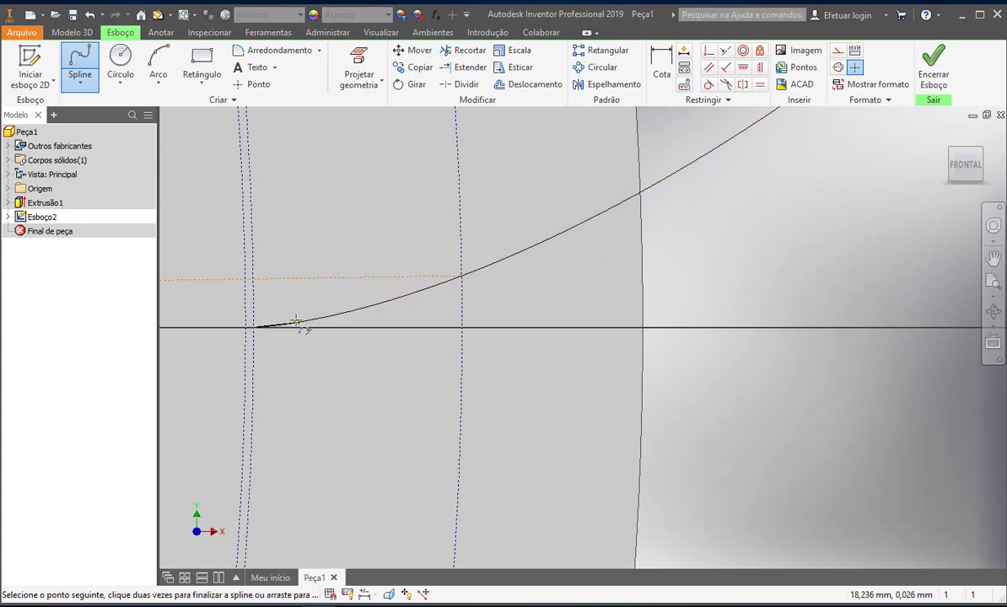
click(329, 316)
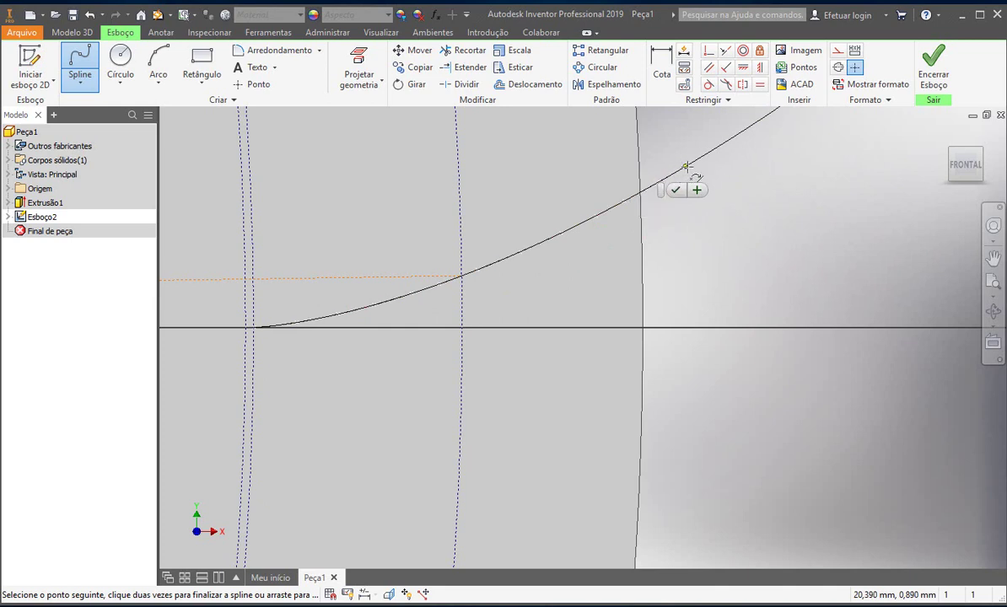
click(757, 120)
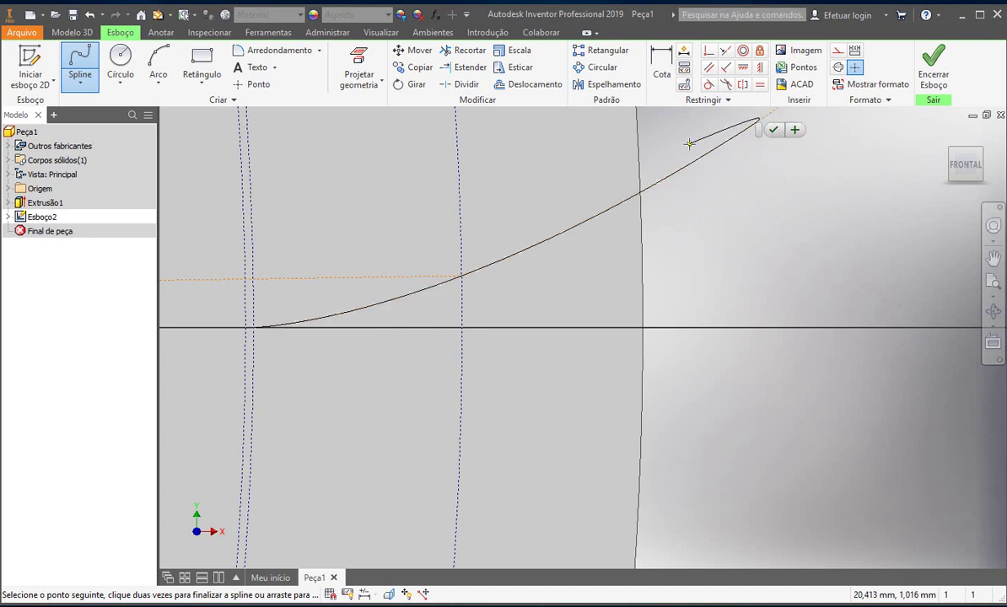
click(774, 130)
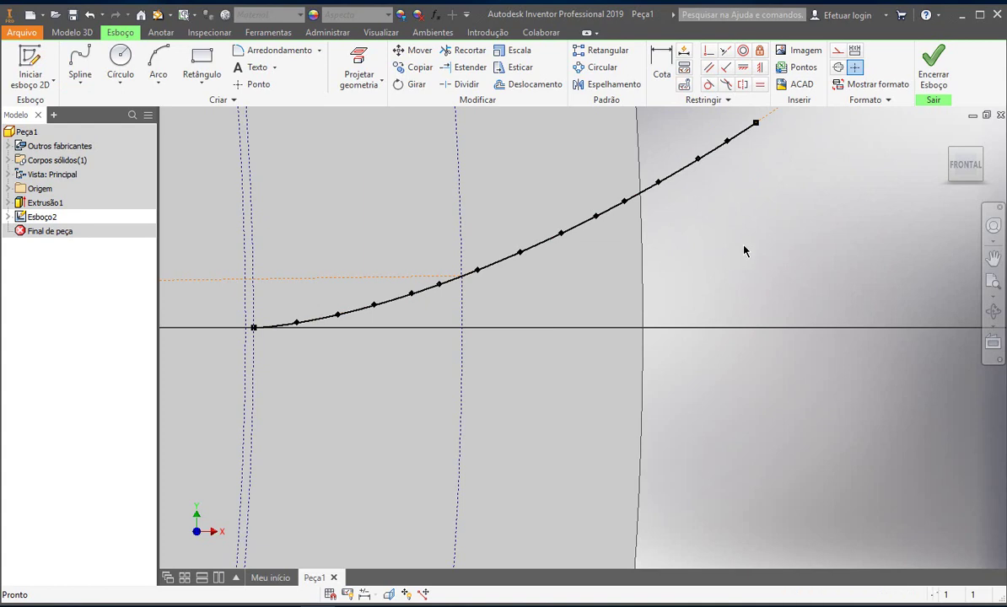
Remove the coincident constraints from the construction involute curve and delete that curve, keeping the traced spline.
click(770, 119)
scroll(767, 147, down, 5)
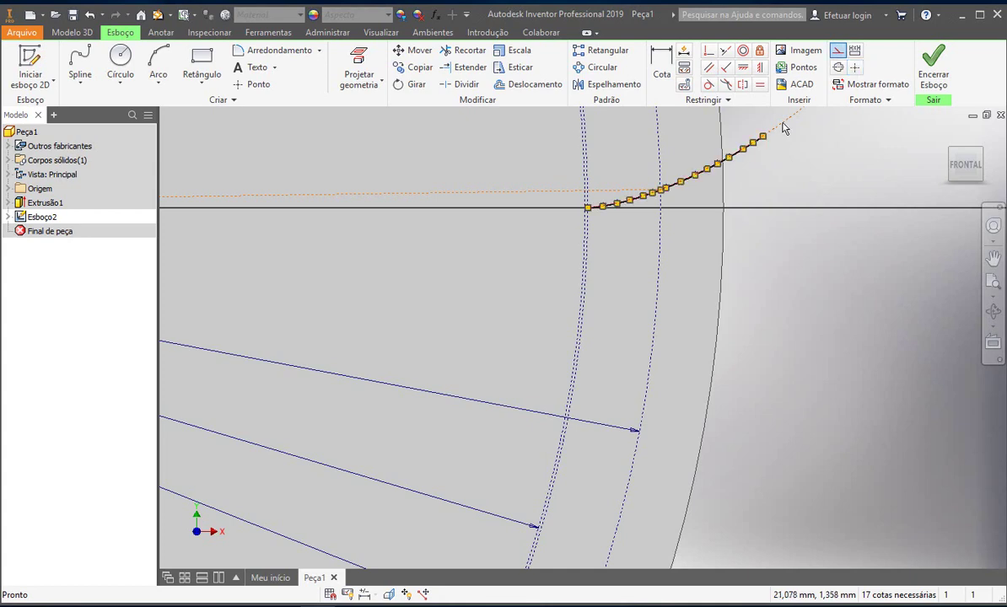
scroll(791, 159, up, 3)
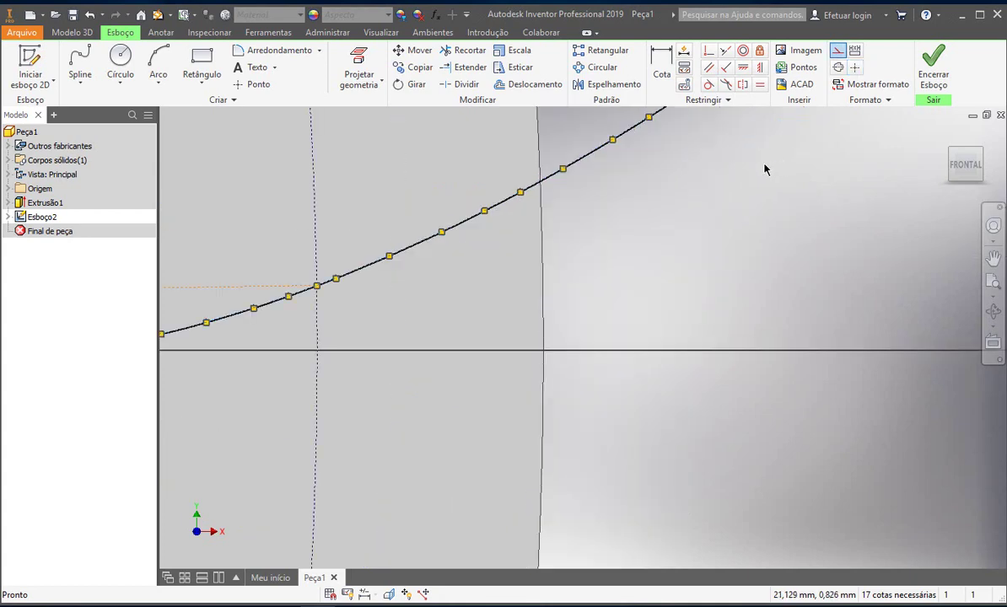
scroll(764, 164, down, 4)
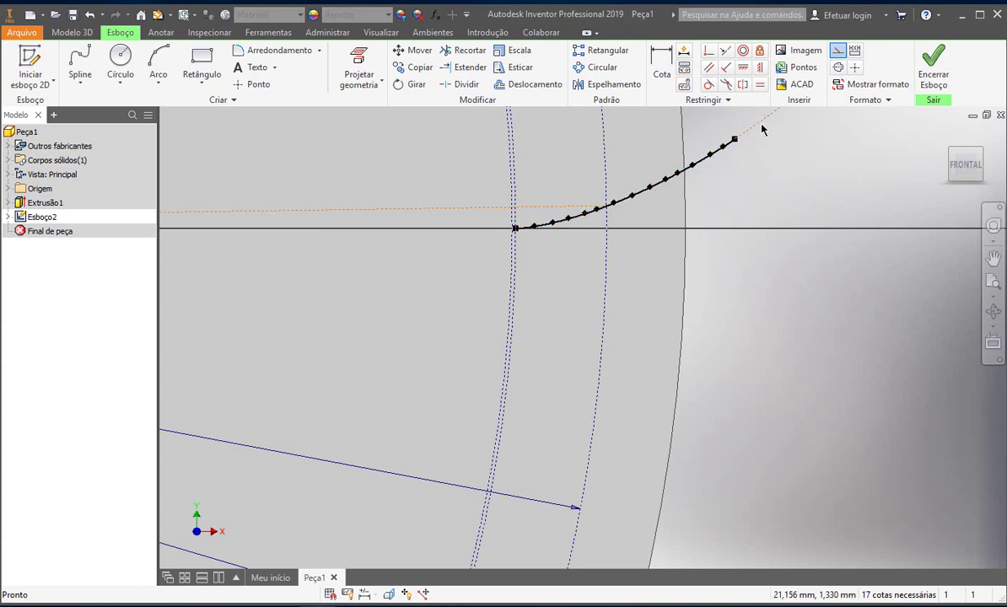
right_click(757, 129)
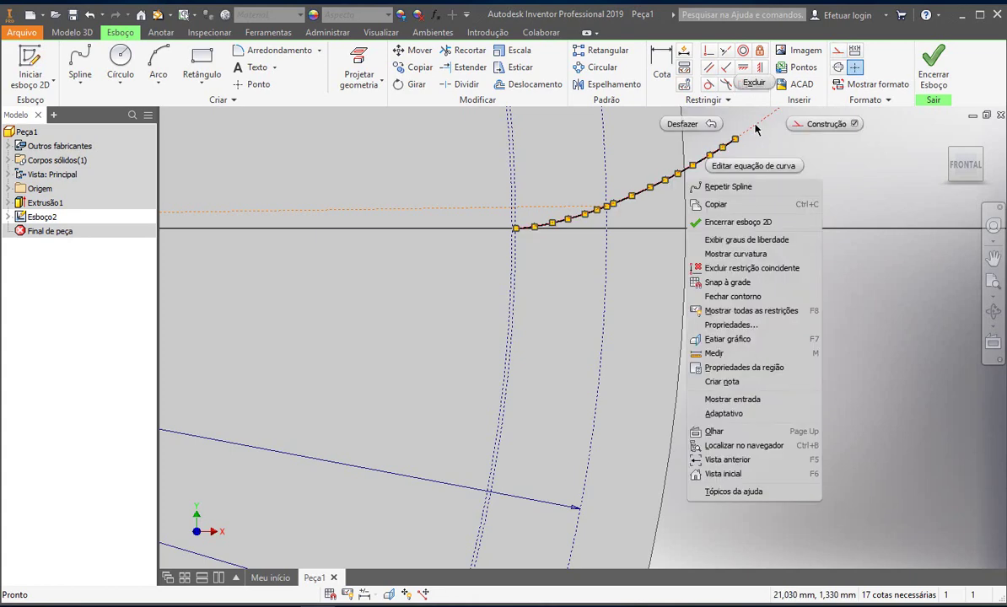
click(744, 270)
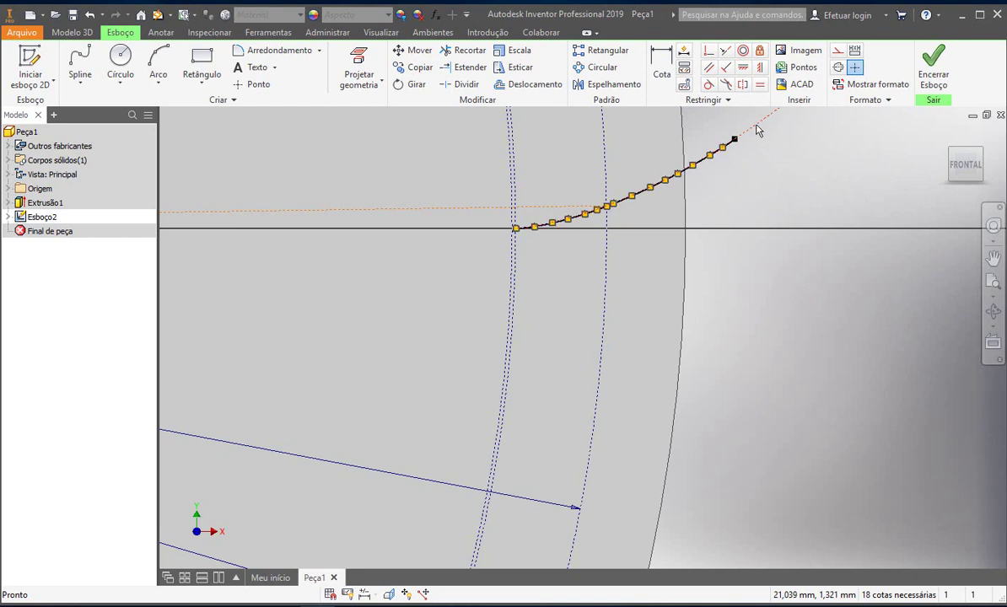
key(Escape)
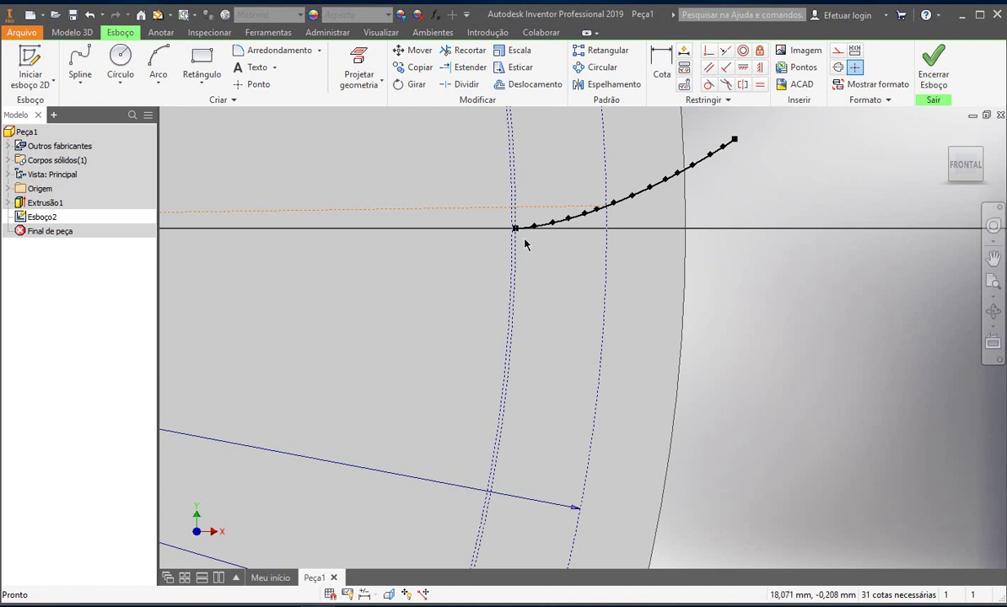
Draw a horizontal line about 0.045 mm long from the spline's inner endpoint to the innermost construction circle.
scroll(518, 237, up, 2)
scroll(517, 237, up, 3)
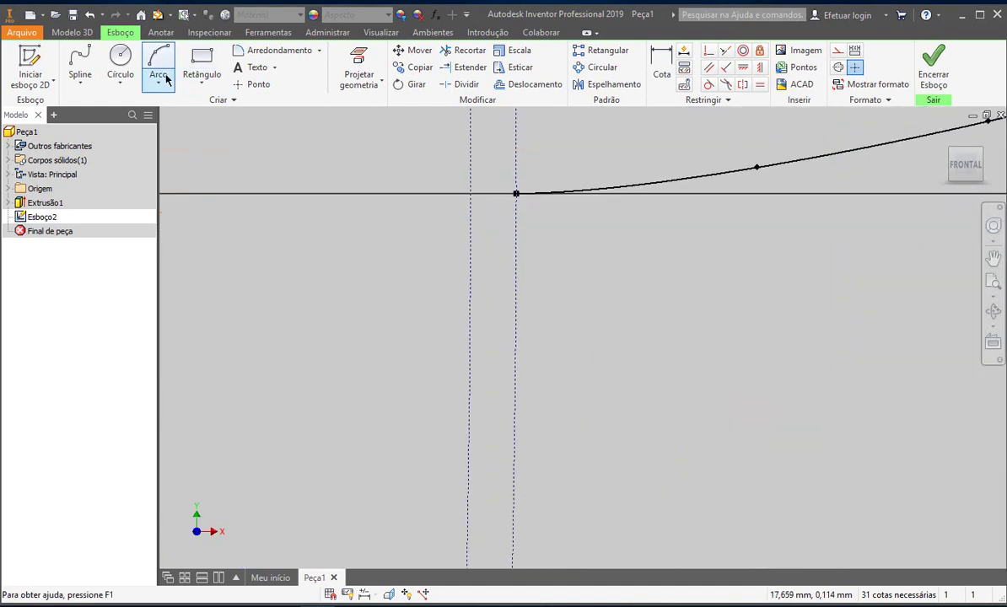
click(85, 81)
click(80, 106)
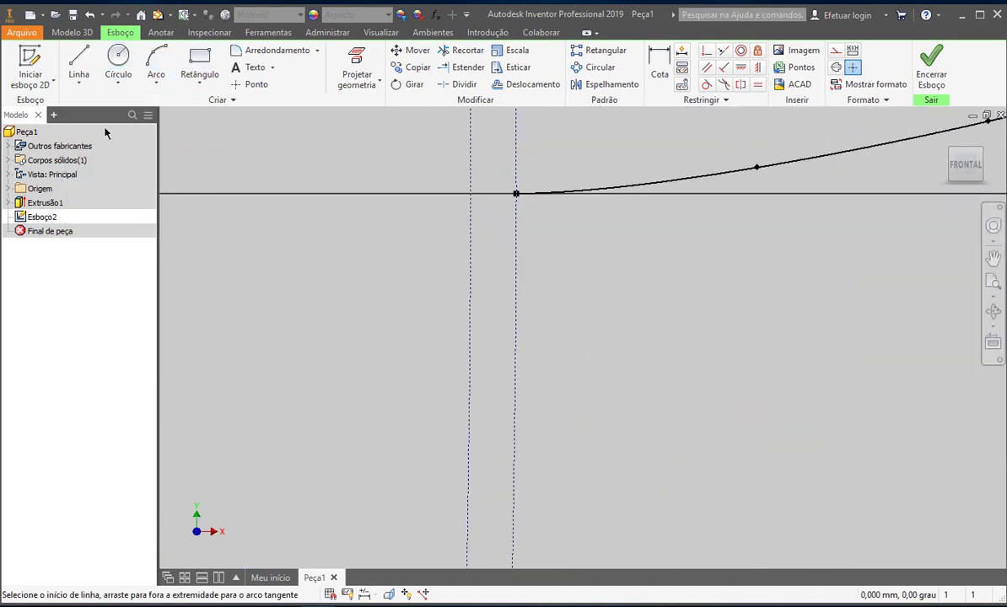
click(515, 194)
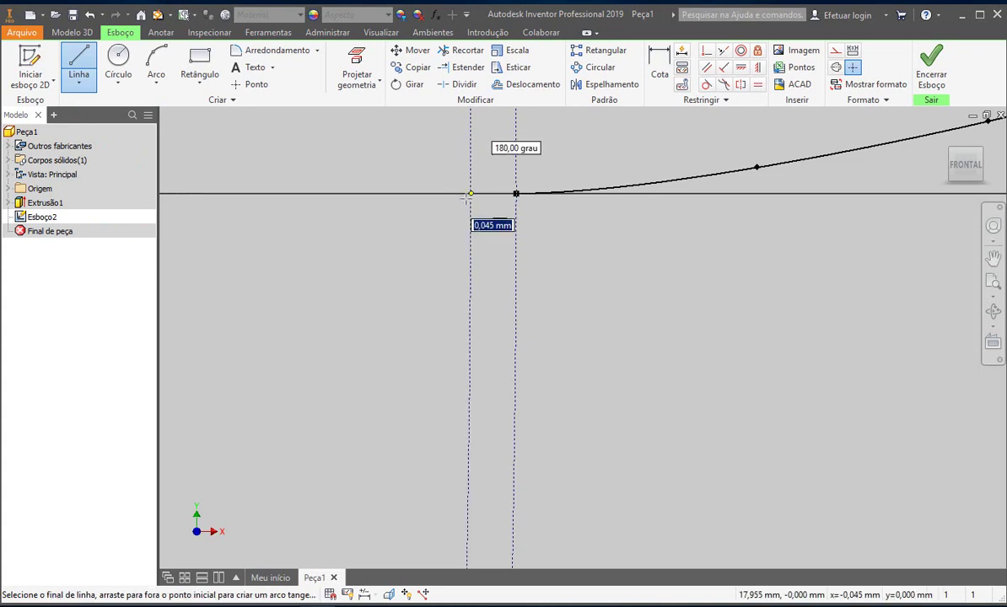
double_click(471, 194)
key(Escape)
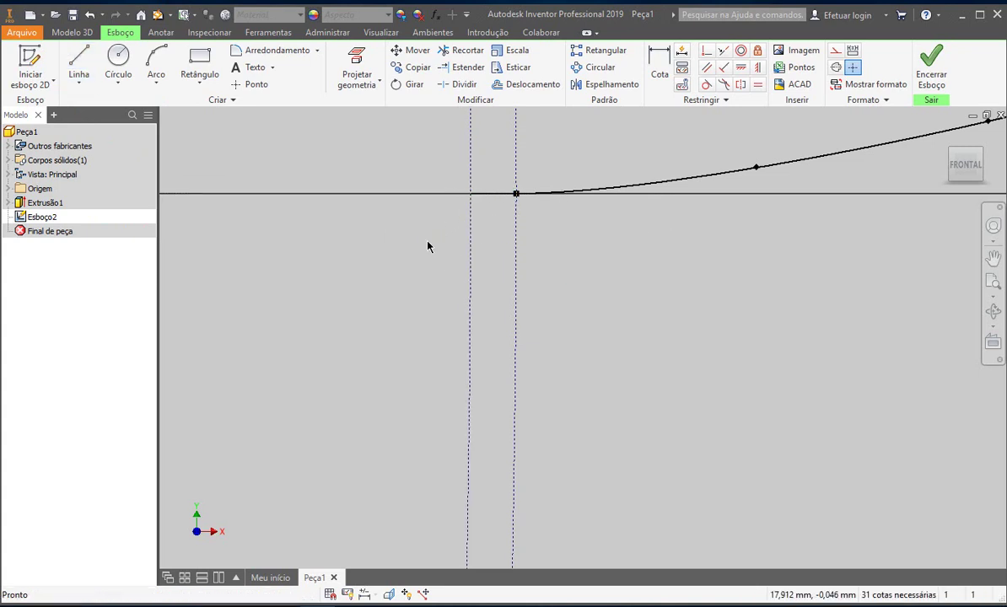
Draw a centreline from the disc's centre to beyond its outer edge, about 4.3° below the dashed construction line.
scroll(435, 239, up, 2)
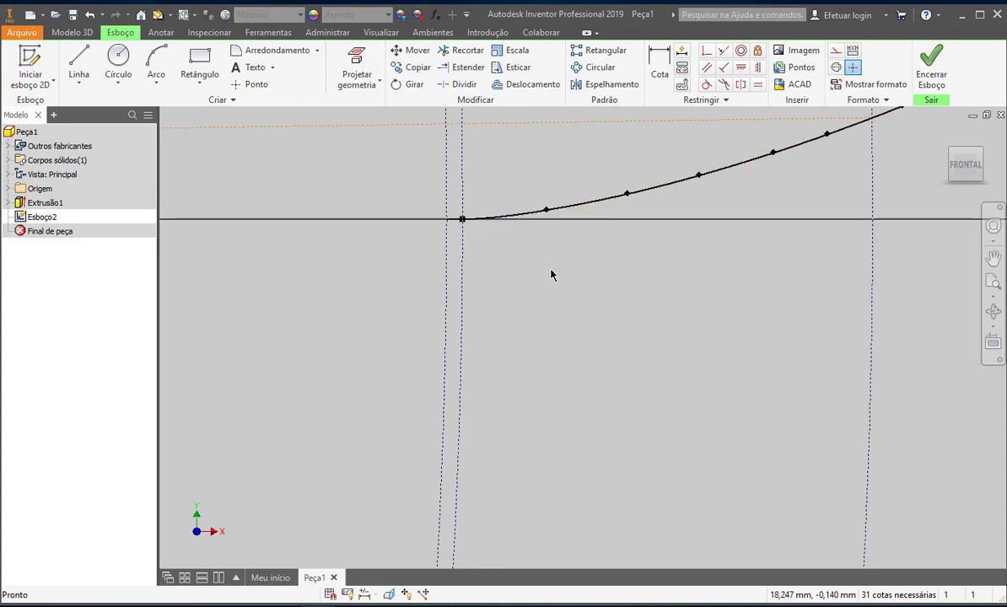
scroll(552, 274, up, 3)
scroll(554, 278, up, 3)
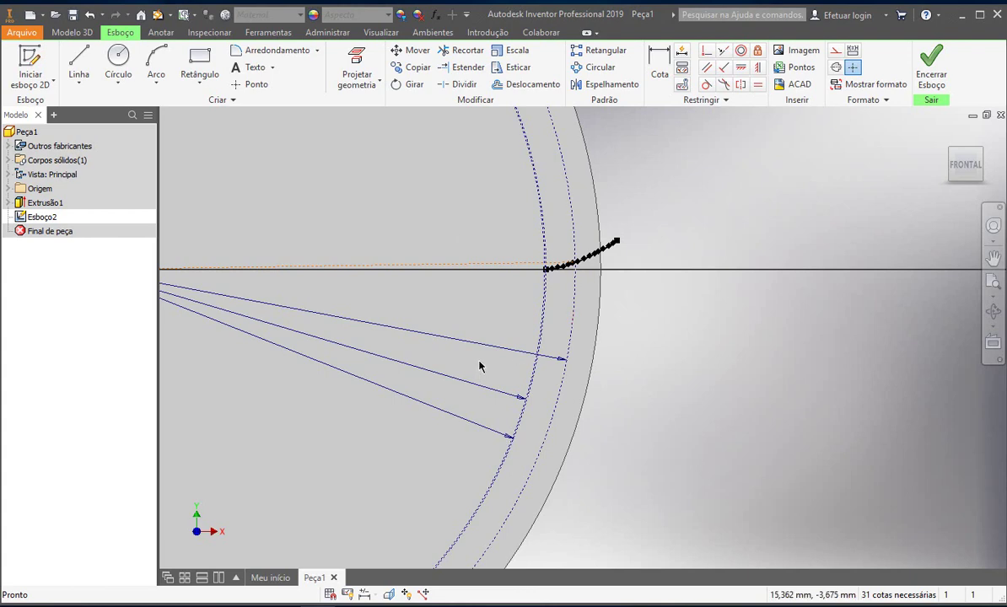
key(F2)
mouse_move(479, 362)
mouse_down()
mouse_move(618, 339)
mouse_move(665, 360)
mouse_move(626, 377)
mouse_up()
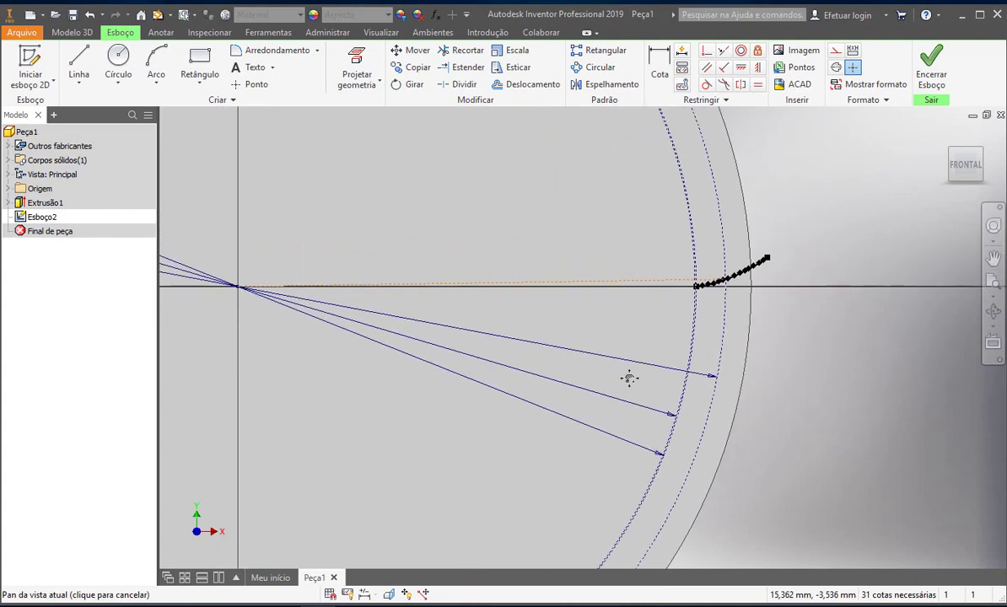
click(82, 64)
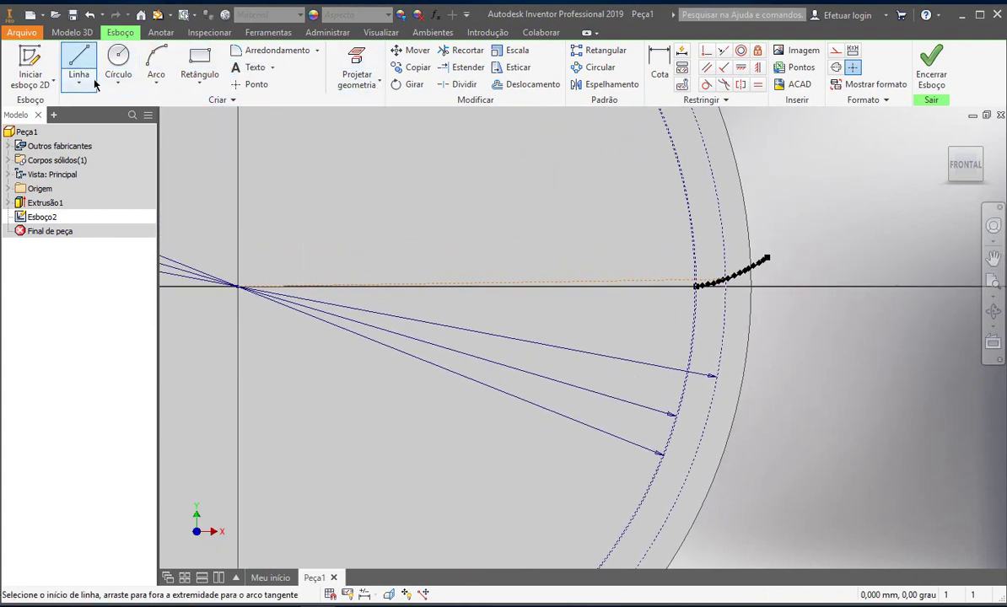
click(239, 286)
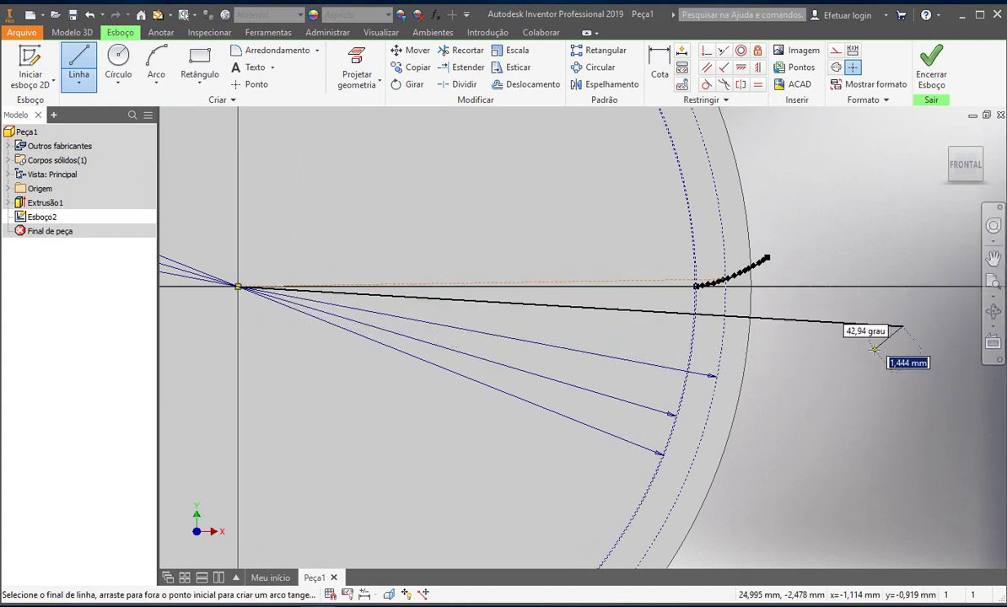
click(903, 327)
key(Escape)
click(835, 67)
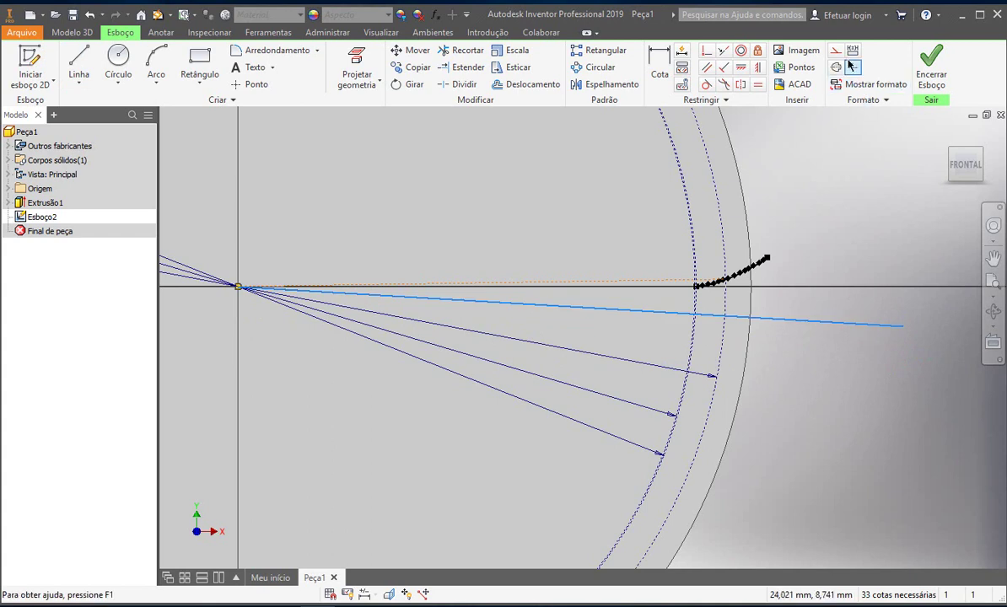
click(828, 223)
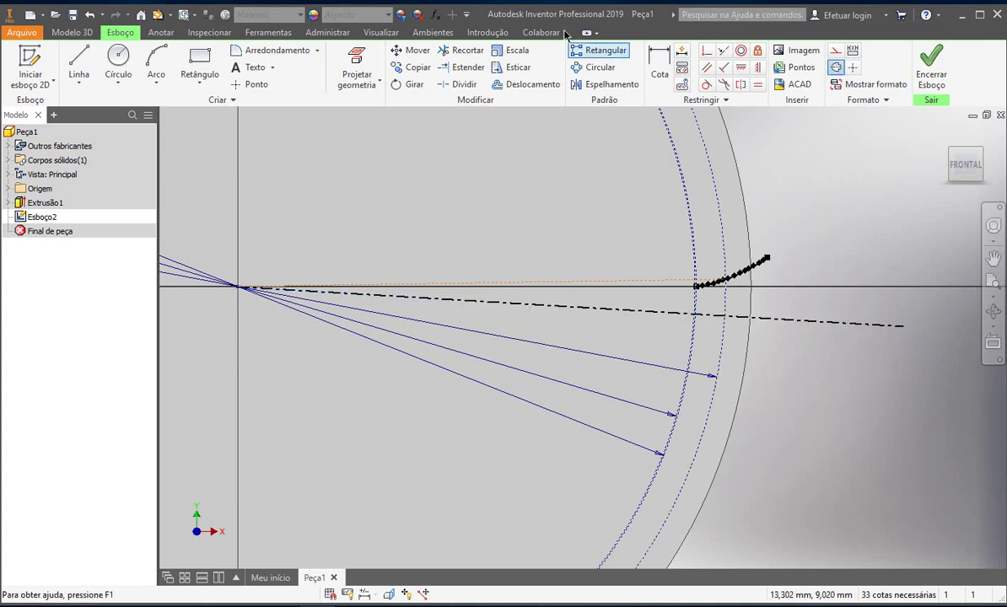
Dimension the angle between the dashed construction line and the centreline with the linked parameter Mav.
click(662, 55)
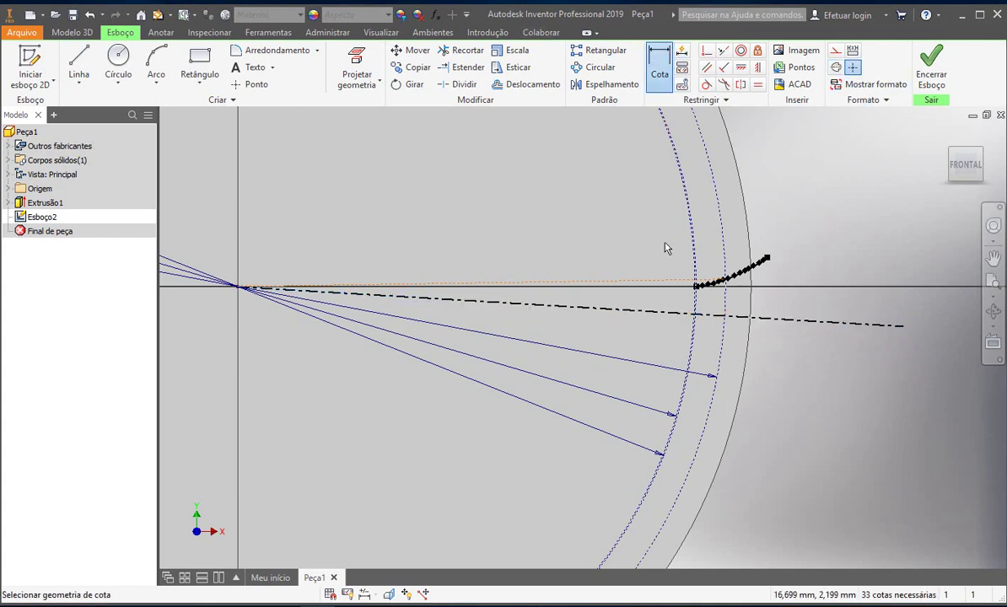
click(667, 287)
click(726, 324)
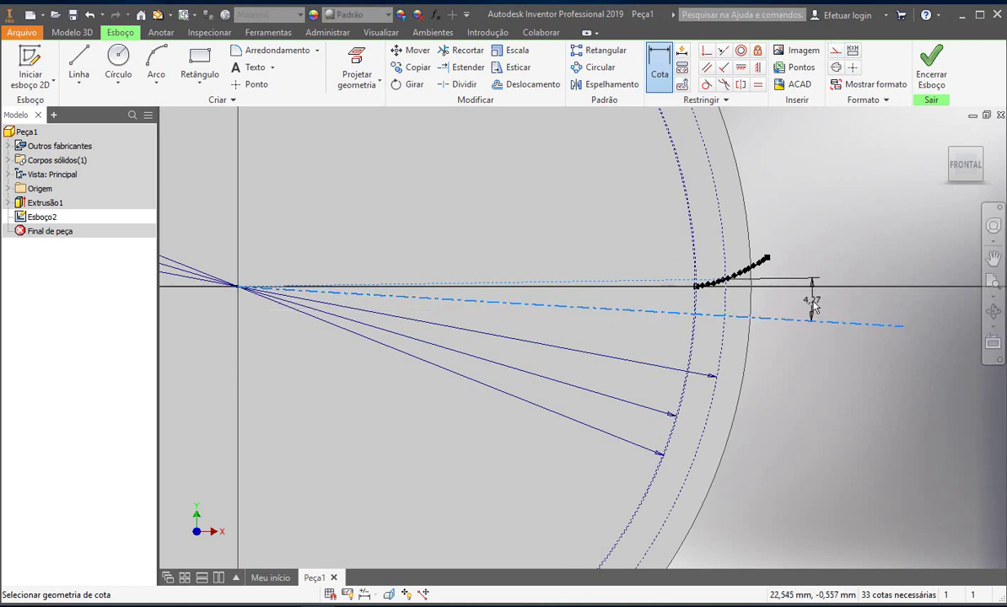
click(805, 315)
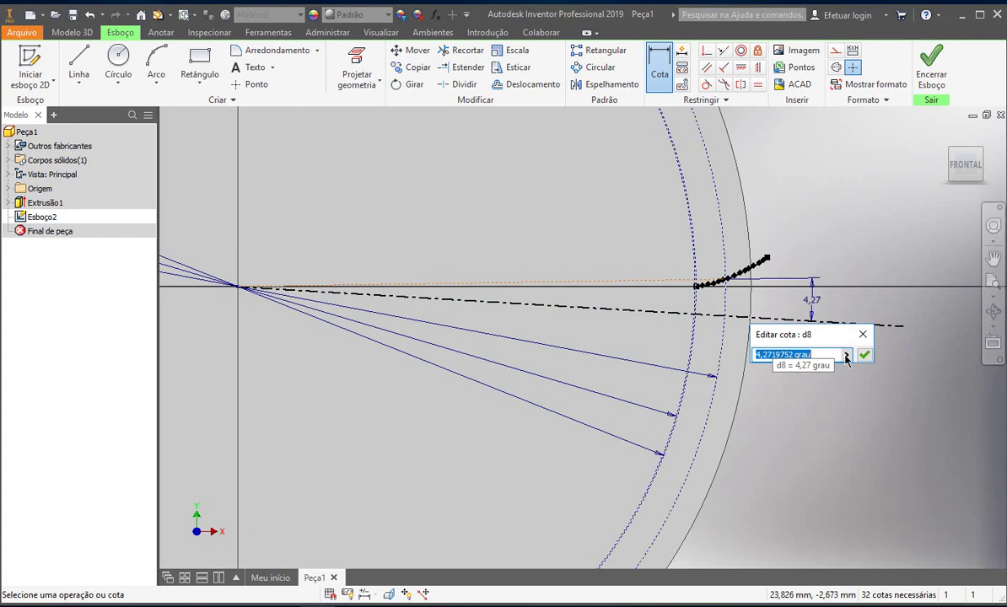
text(Mav)
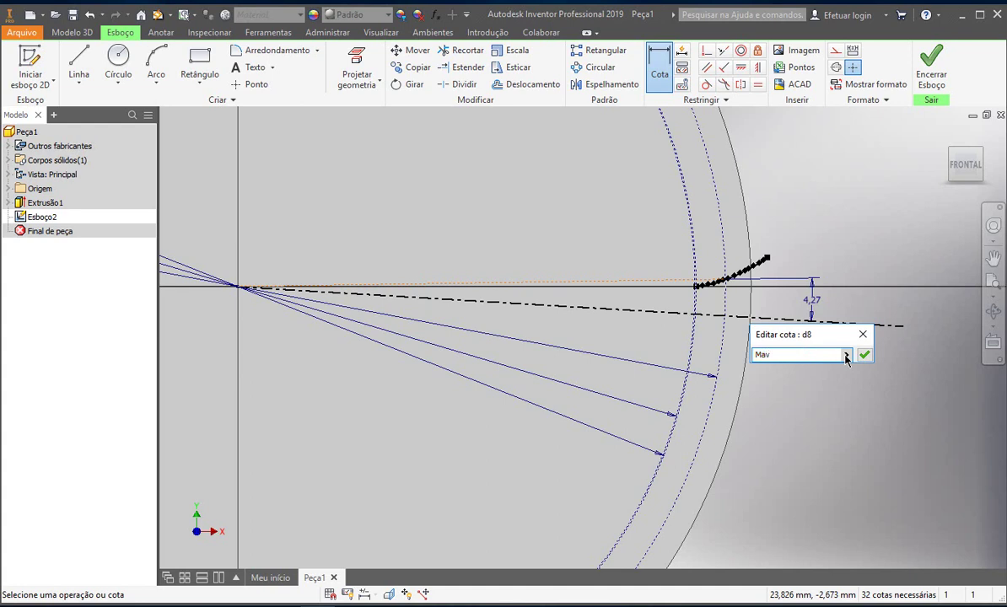
key(Return)
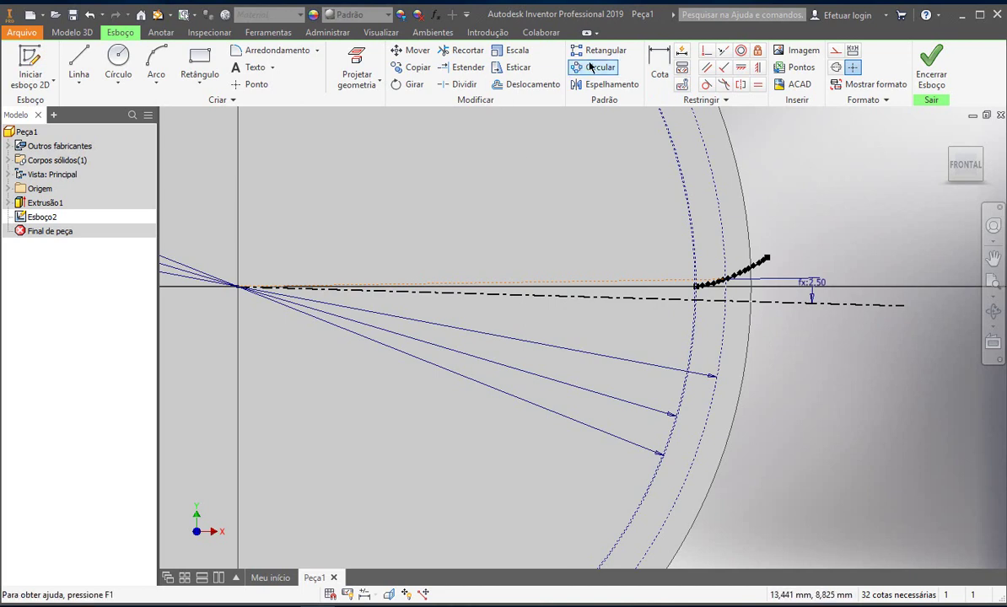
click(658, 61)
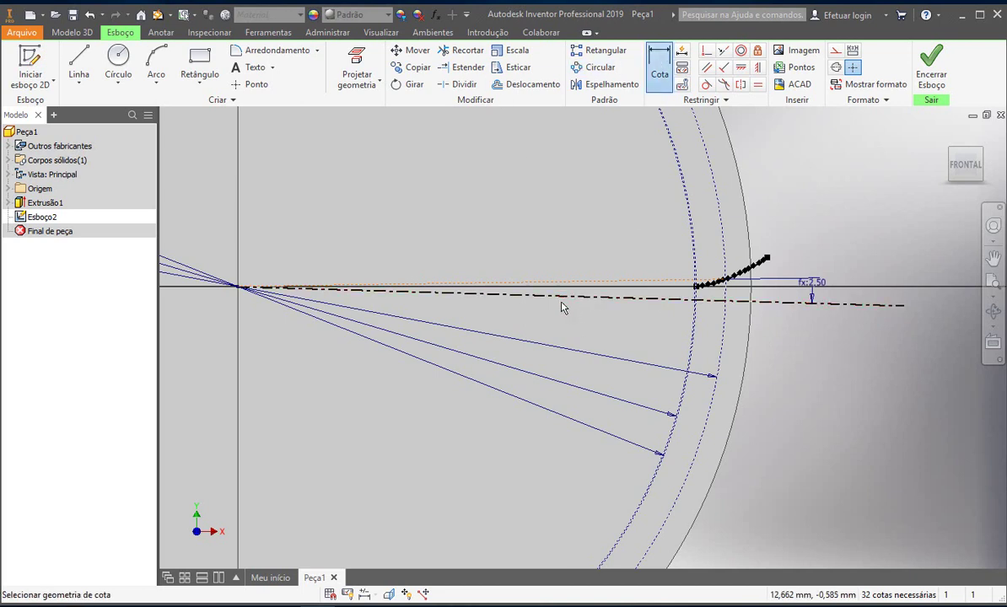
click(589, 293)
key(Escape)
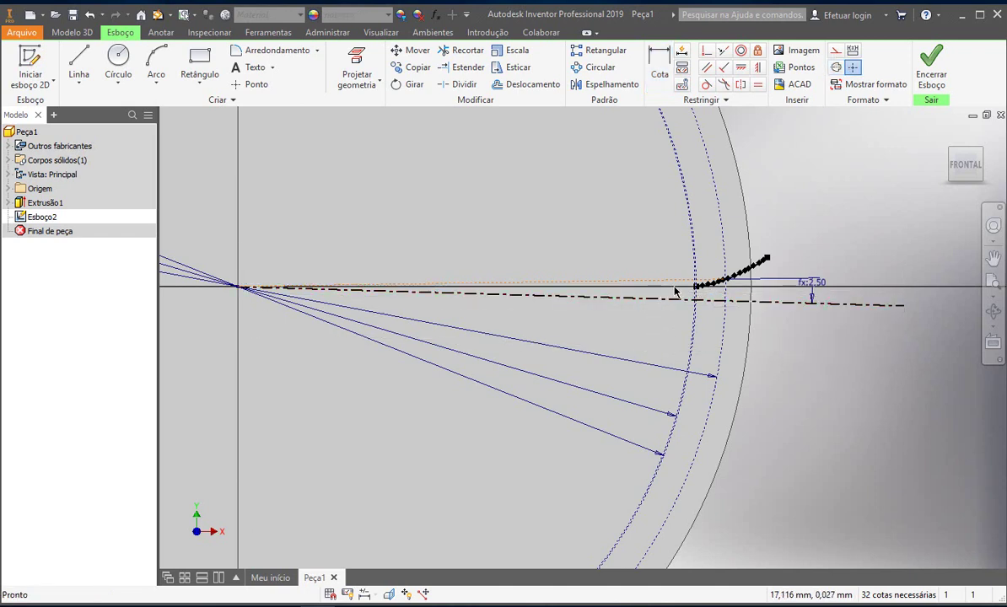
click(660, 63)
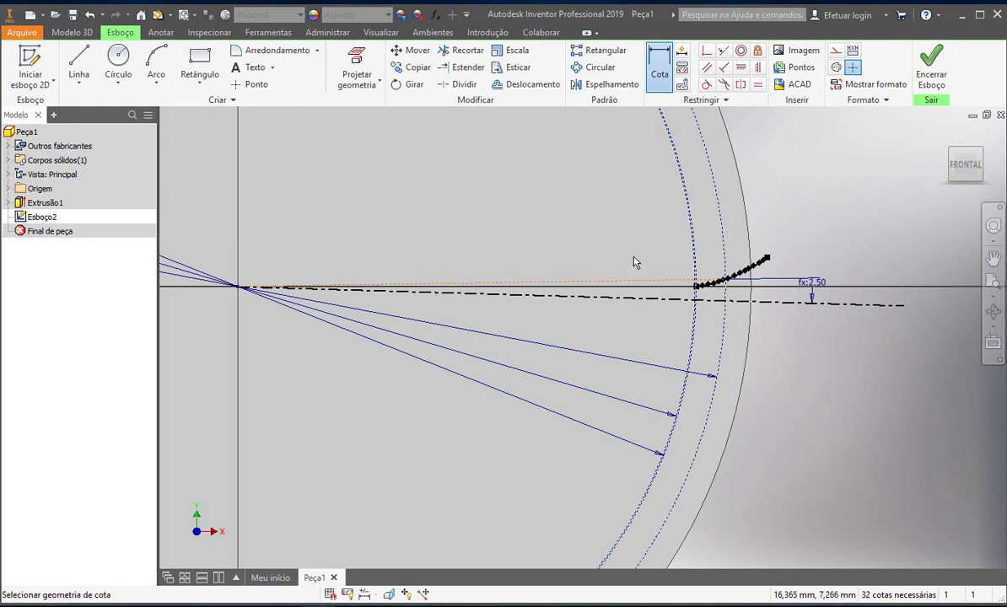
click(667, 300)
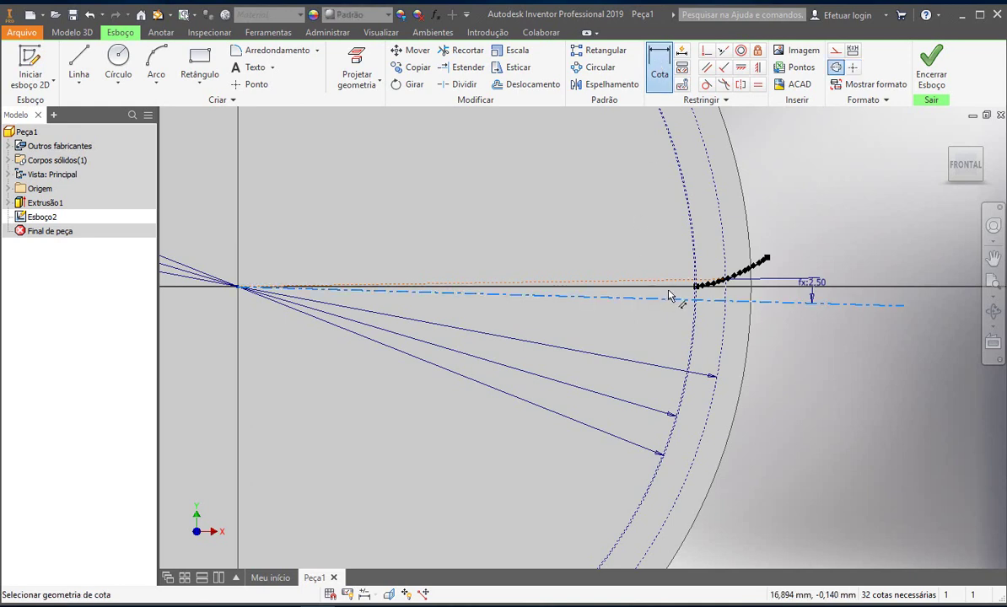
click(668, 291)
key(Escape)
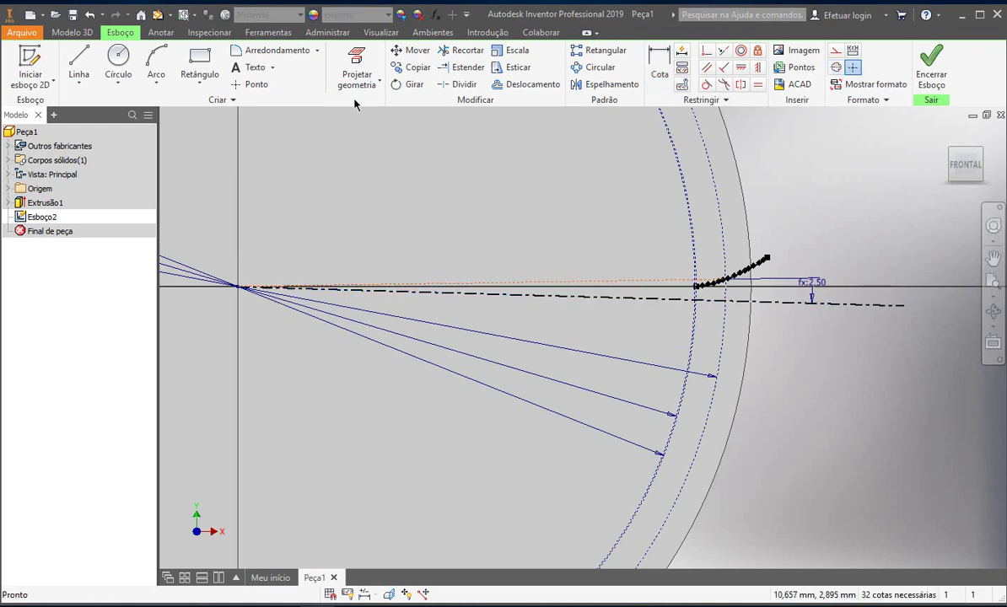
Draw a horizontal line from the disc's centre to beyond its outer edge and convert it to construction geometry.
click(79, 66)
click(240, 287)
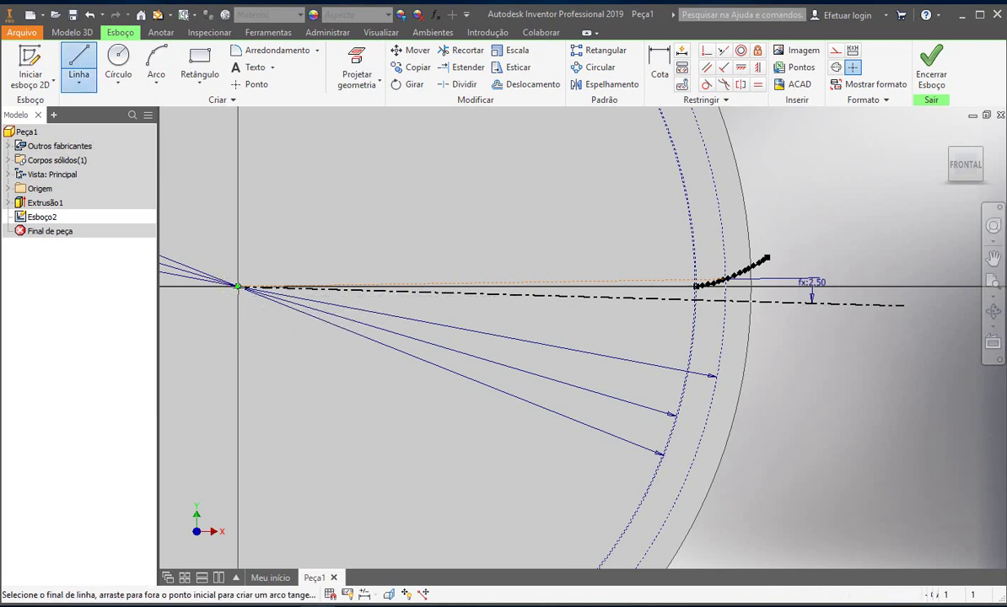
click(925, 286)
key(Escape)
key(Escape)
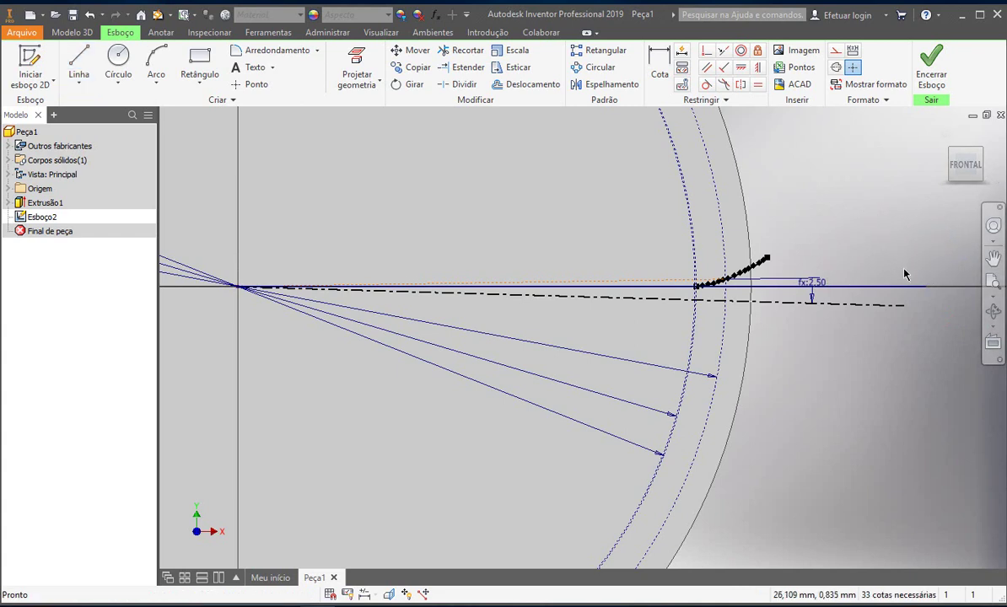
click(888, 288)
click(851, 66)
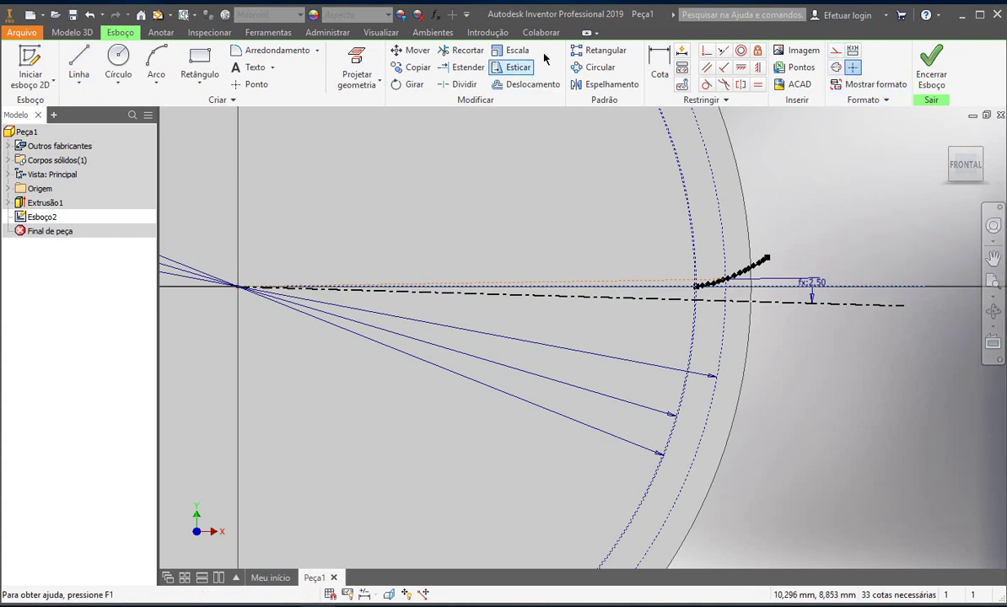
Dimension the angle between the tooth centreline and the horizontal construction line, and copy its exact value.
click(659, 64)
click(895, 302)
click(885, 288)
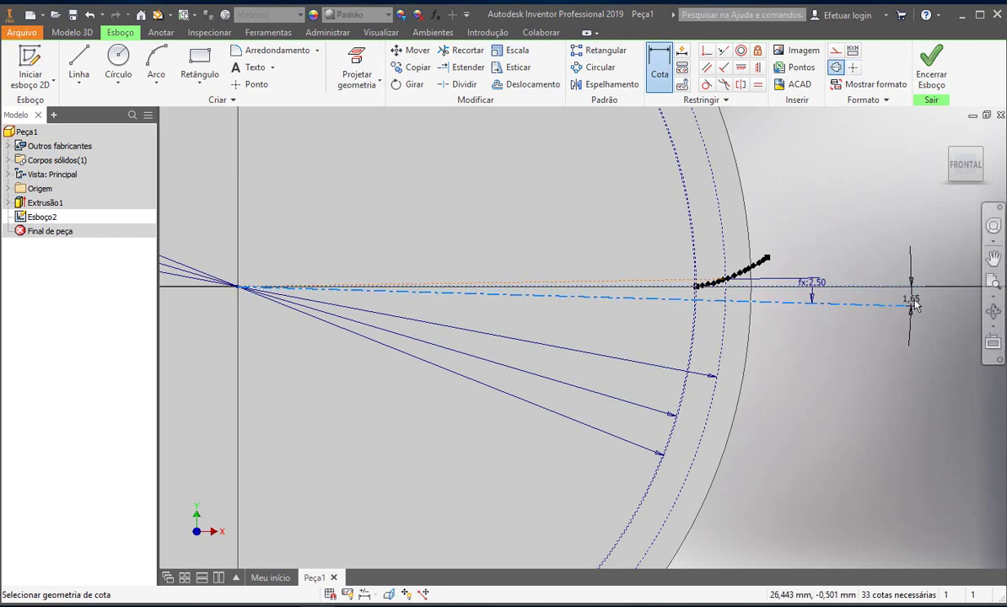
click(909, 348)
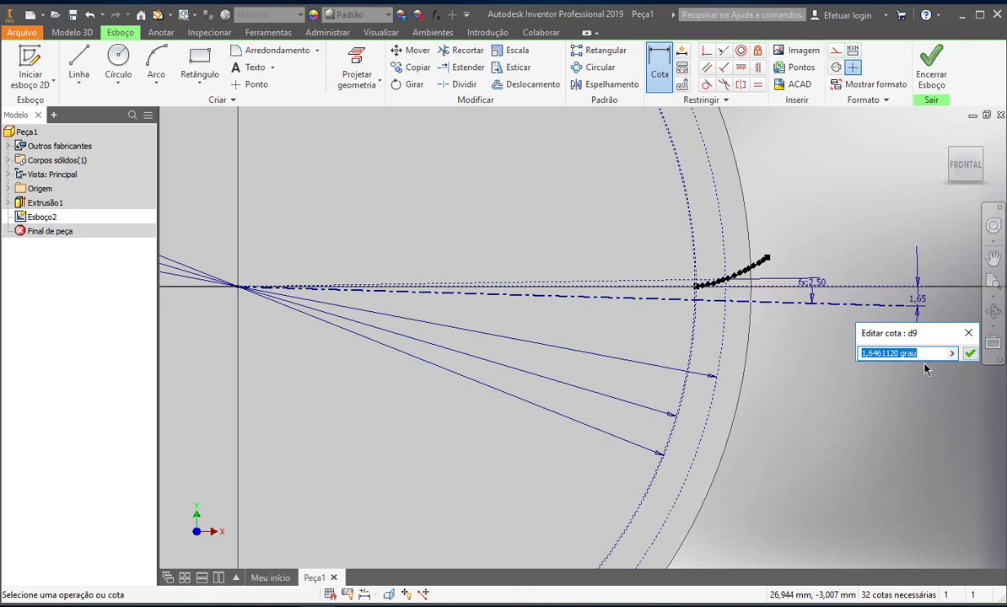
click(969, 354)
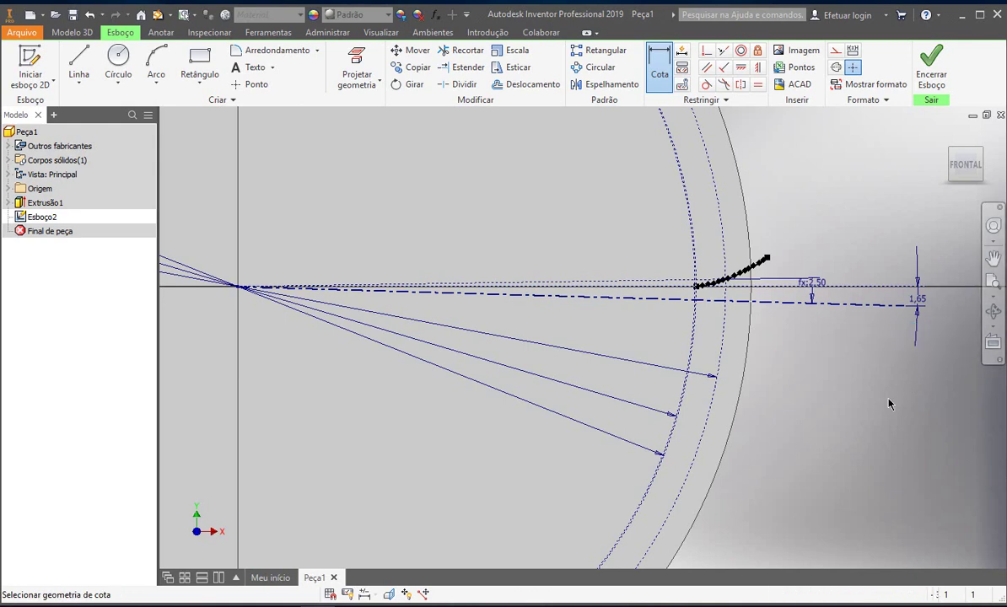
click(919, 304)
key(BackSpace)
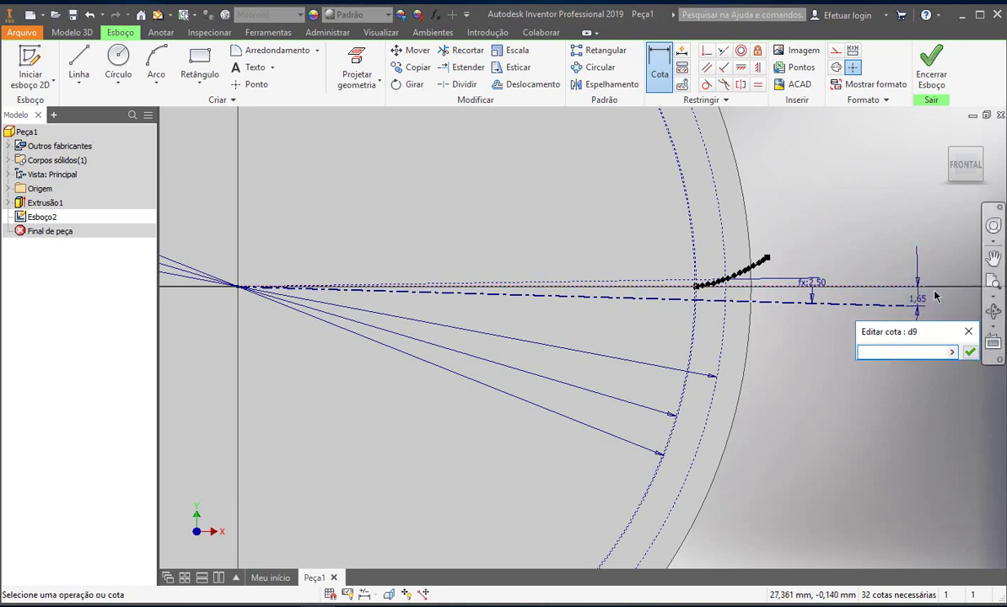
key(Escape)
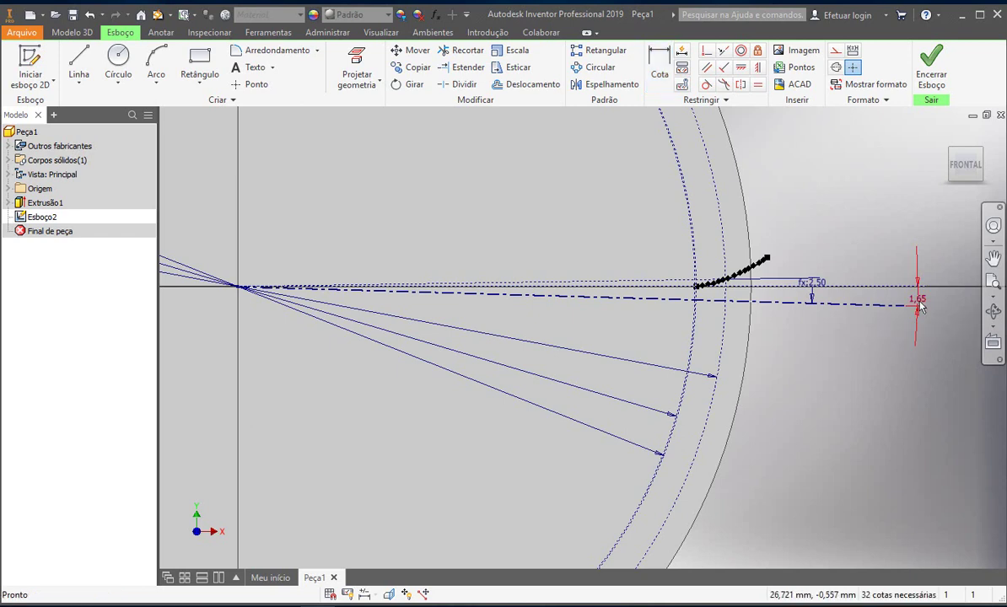
Delete the angle dimension between the centreline and the horizontal construction line, along with that construction line.
key(Delete)
click(903, 288)
key(Delete)
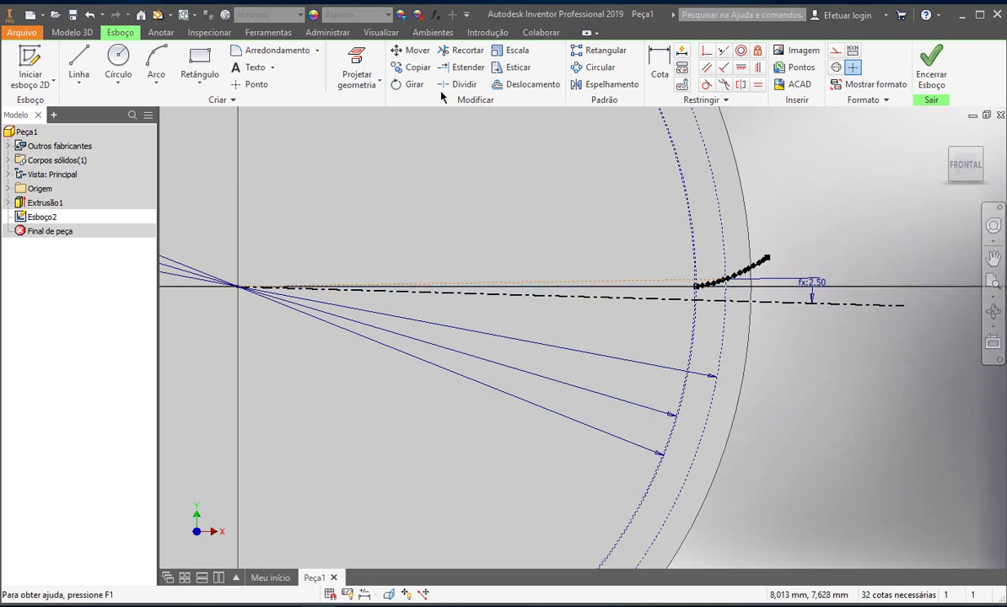
Rotate the flank spline, dashed construction line and tooth centreline by 1.6461120 degrees about the disc's centre, without copying.
click(411, 84)
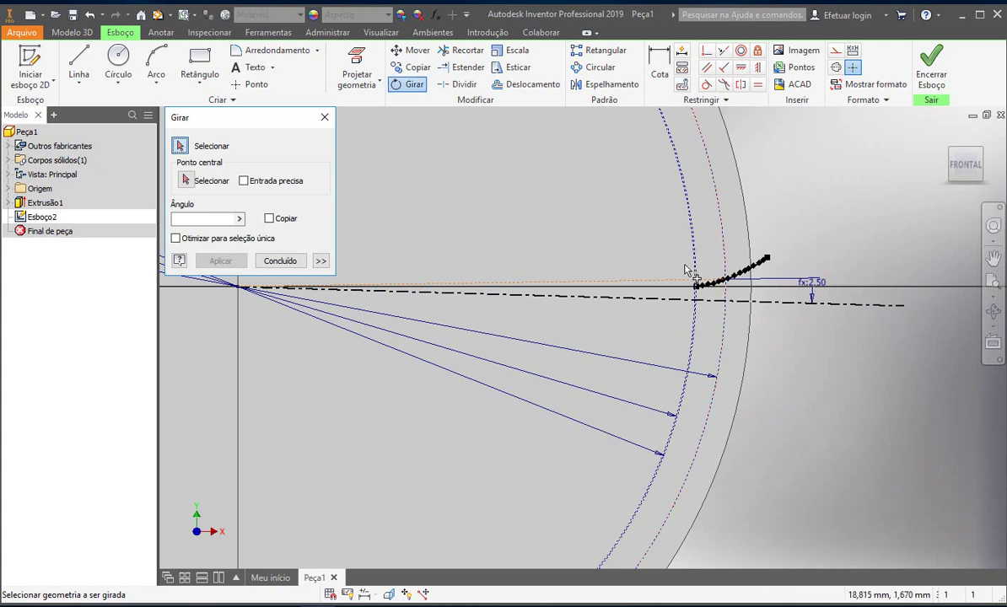
mouse_move(665, 245)
mouse_down()
mouse_move(753, 281)
mouse_move(785, 309)
mouse_move(790, 332)
mouse_up()
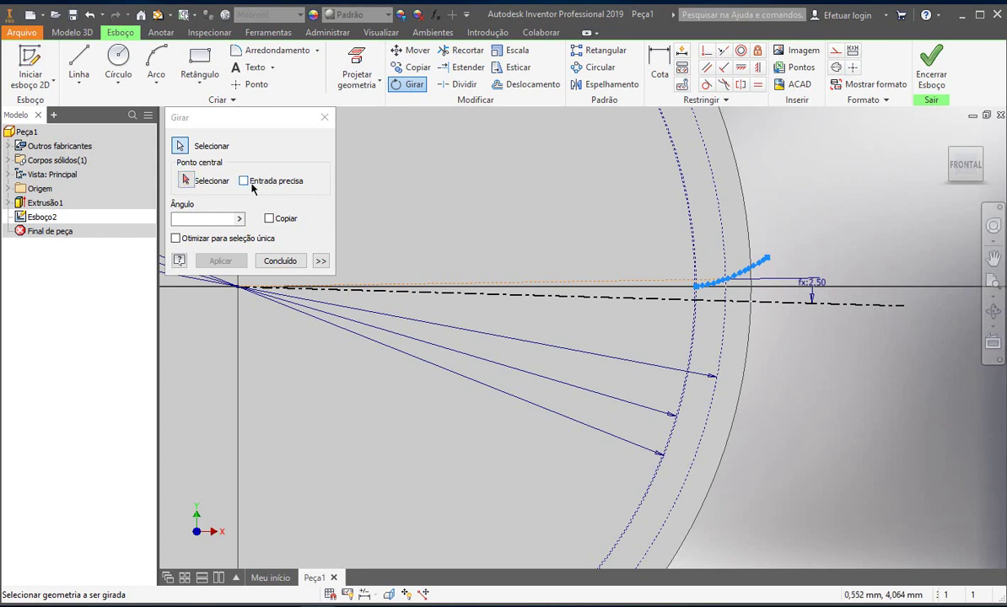
click(187, 181)
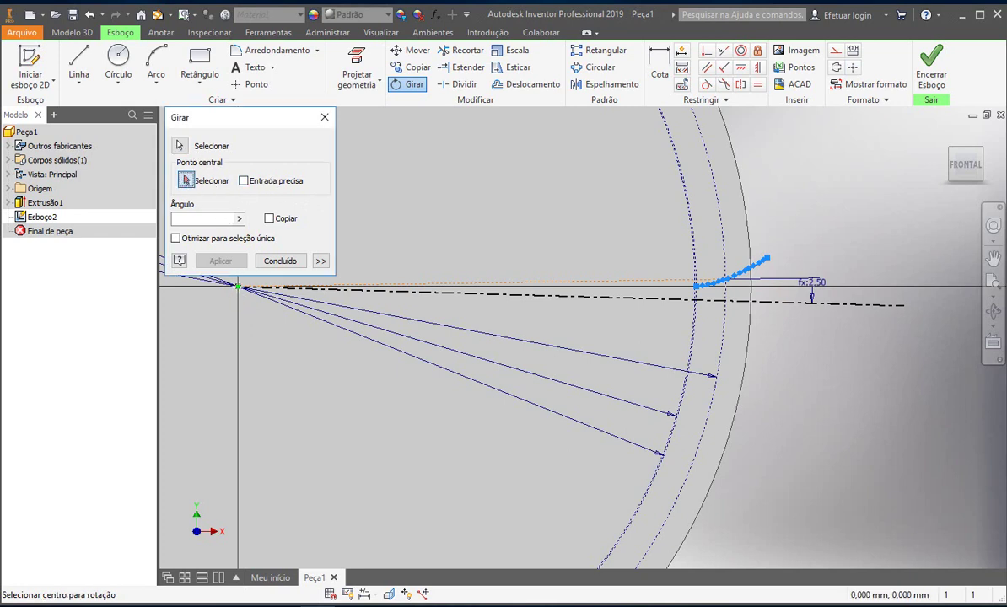
click(302, 297)
click(449, 340)
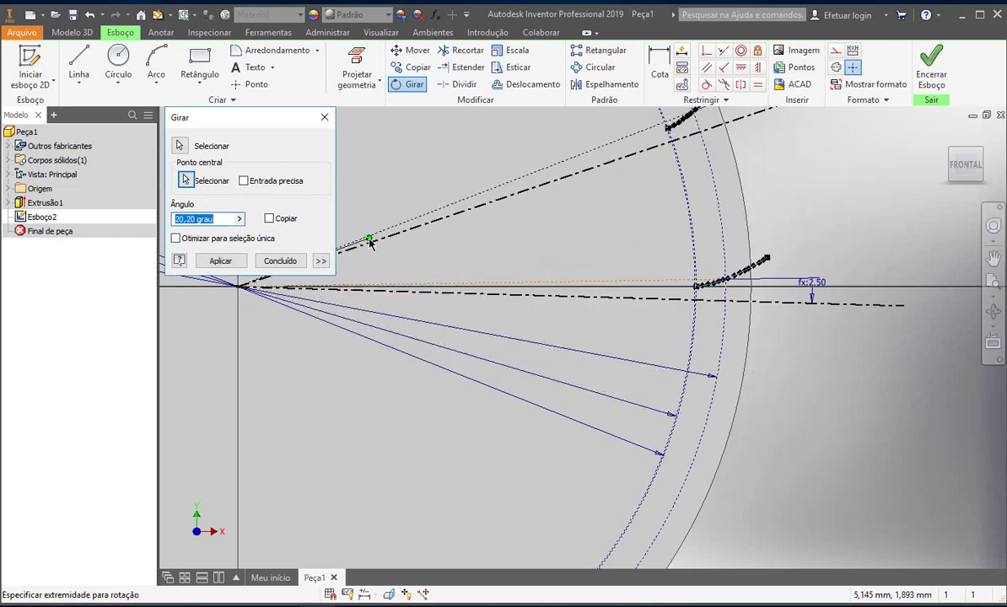
click(369, 242)
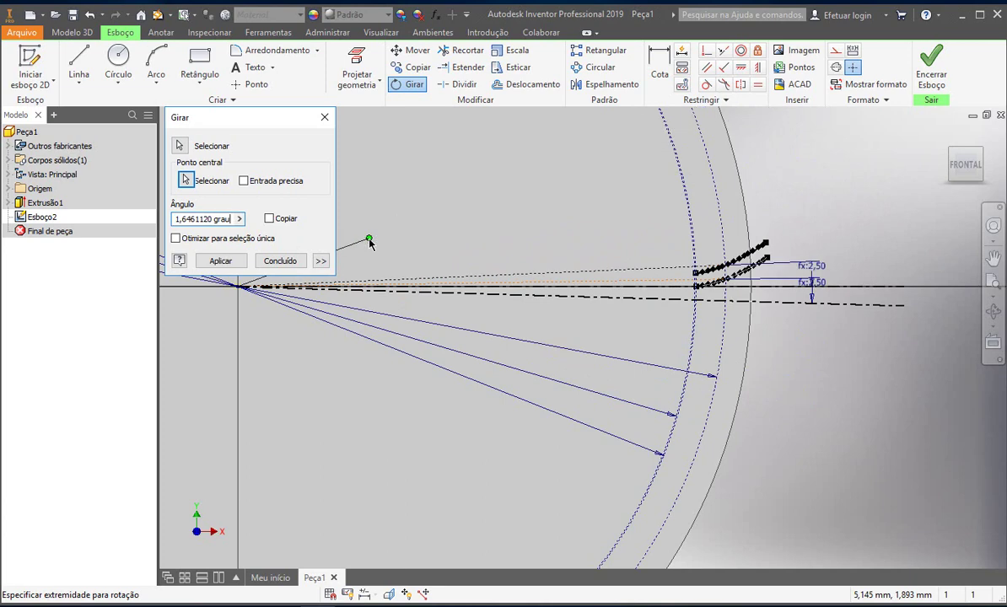
click(369, 242)
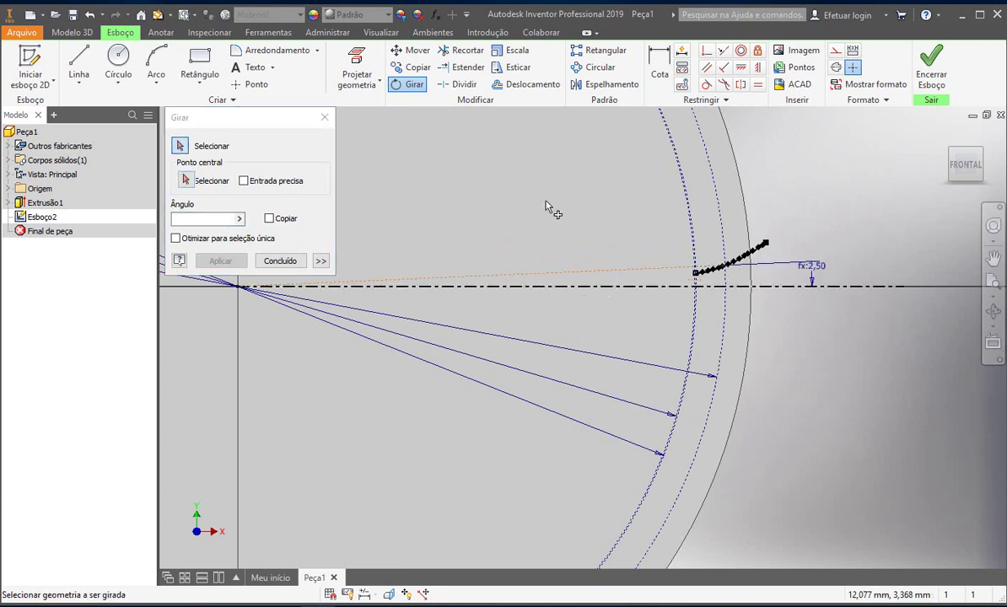
key(Escape)
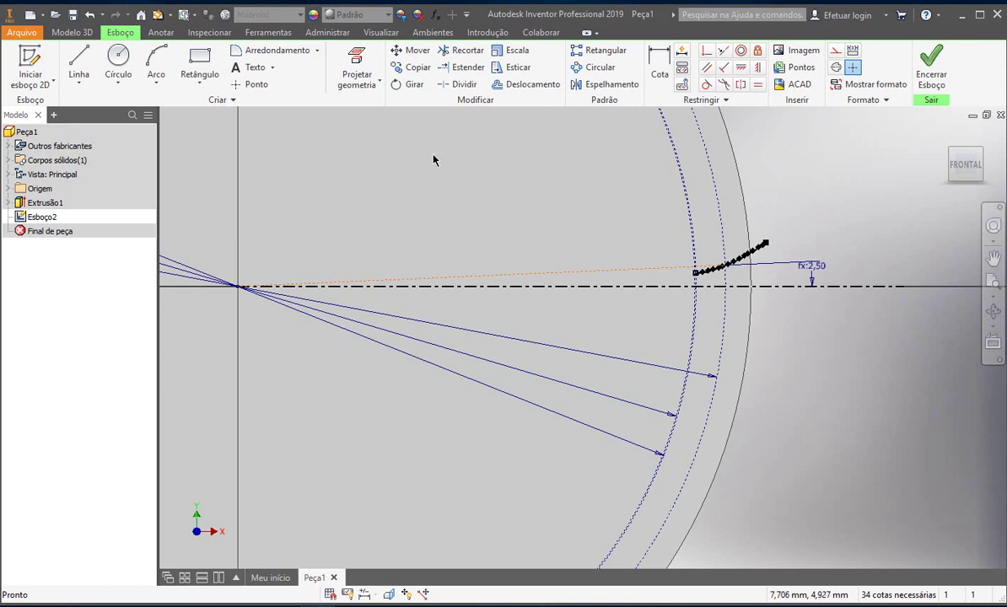
Mirror the involute flank and its short inner line across the horizontal tooth centreline.
click(603, 86)
mouse_move(656, 210)
mouse_down()
mouse_move(675, 247)
mouse_move(790, 297)
mouse_up()
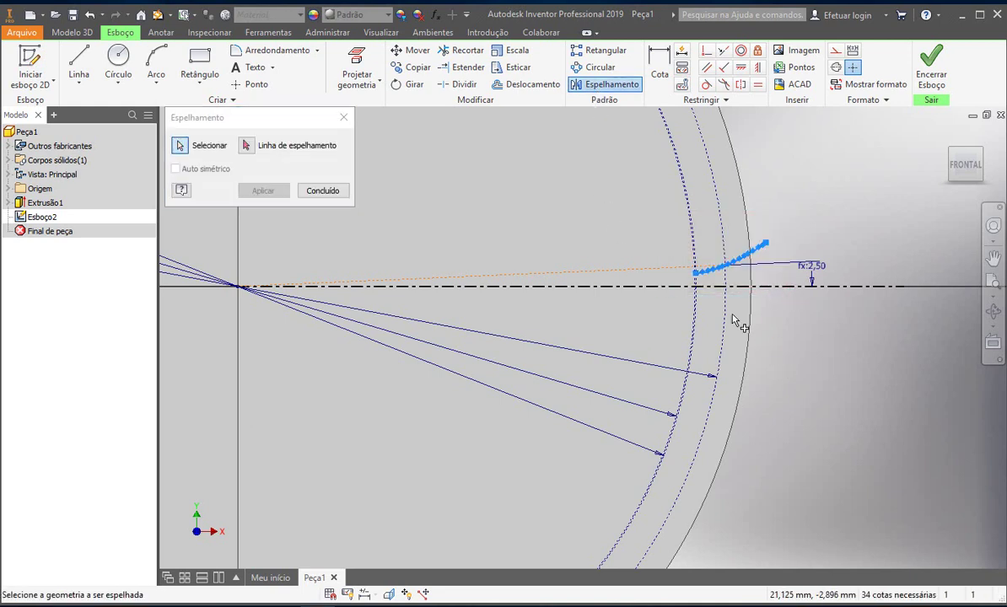
click(247, 146)
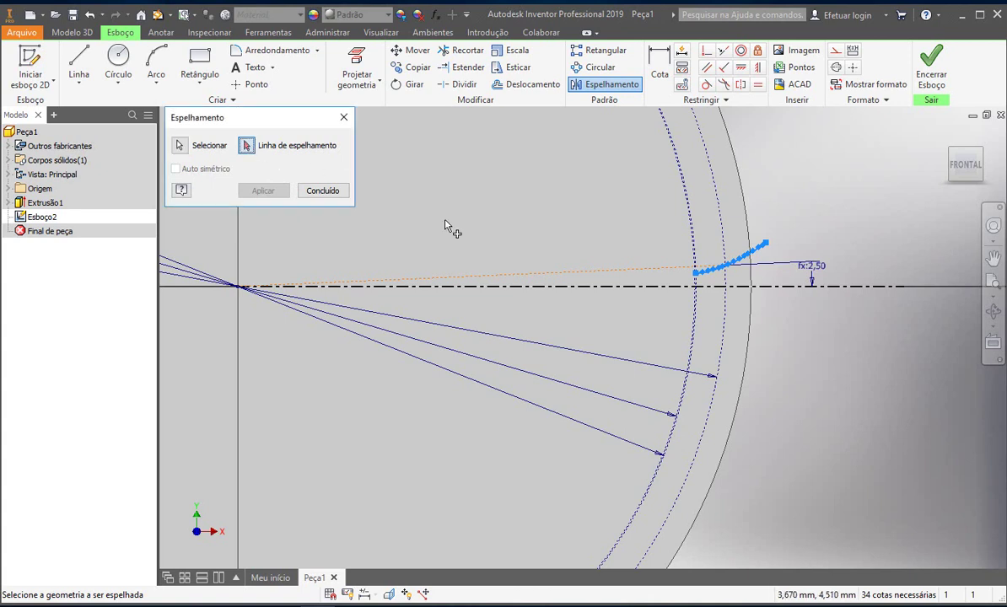
click(798, 287)
click(263, 190)
click(322, 192)
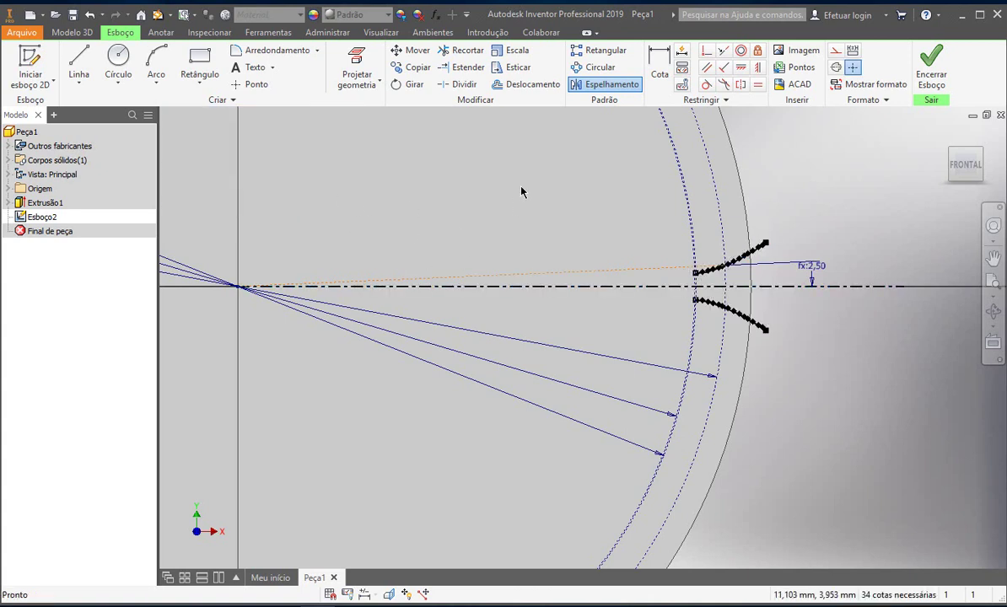
Convert the innermost construction circle to normal geometry and trim it to the arc between the two flanks.
scroll(696, 287, up, 5)
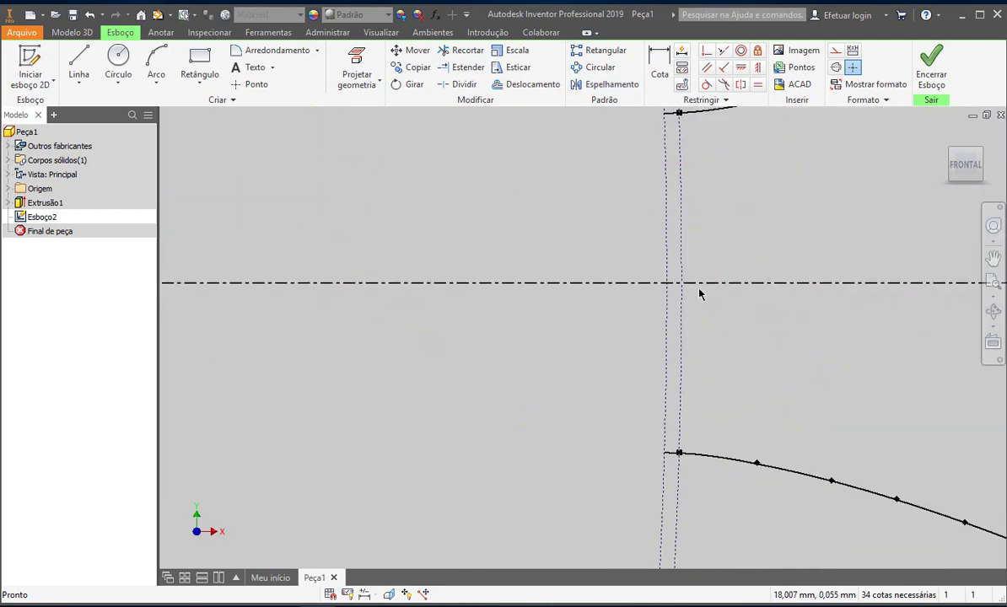
click(666, 255)
click(852, 66)
scroll(456, 262, down, 4)
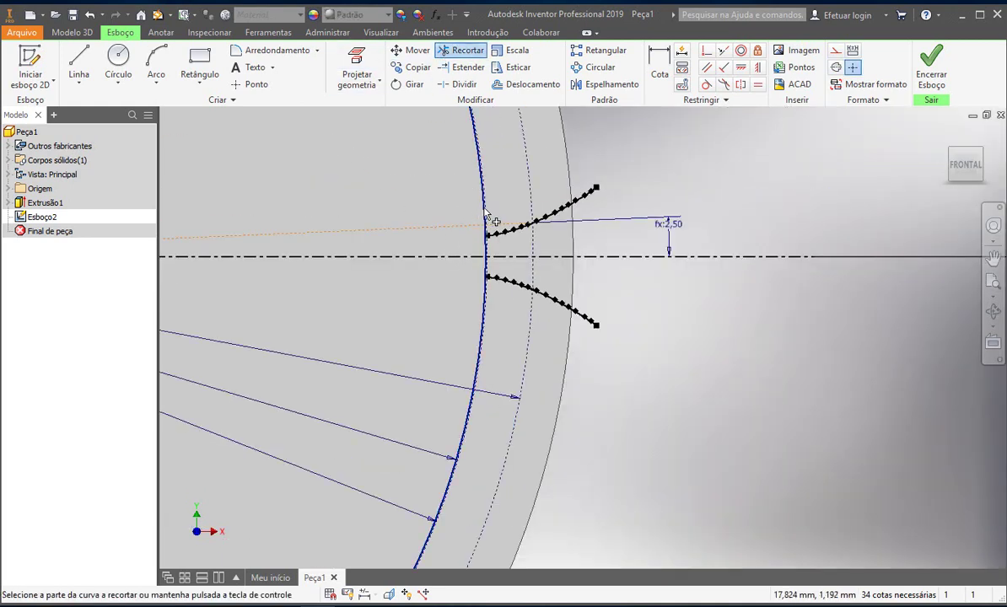
scroll(487, 228, up, 5)
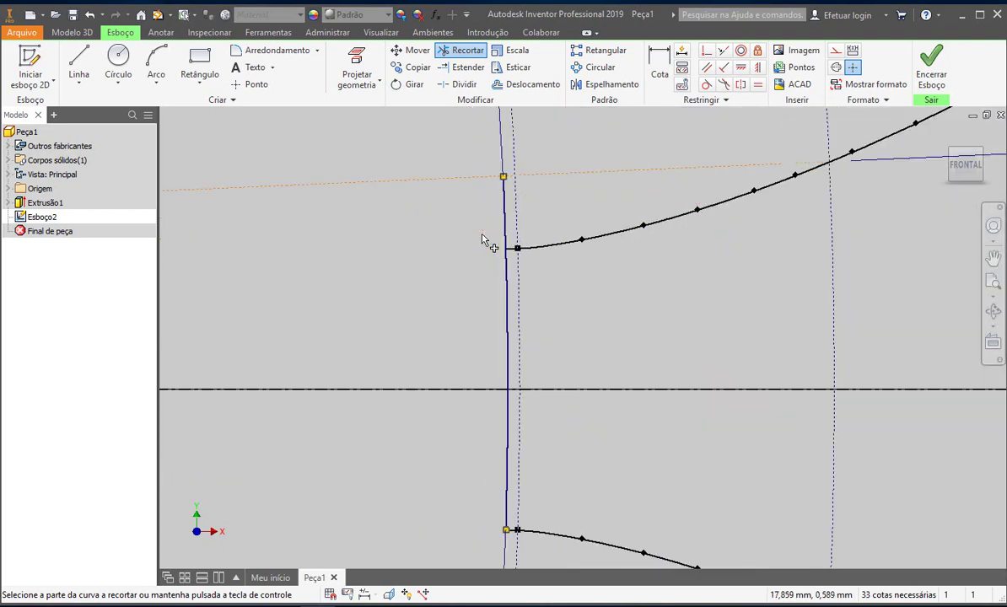
click(506, 218)
scroll(466, 263, down, 5)
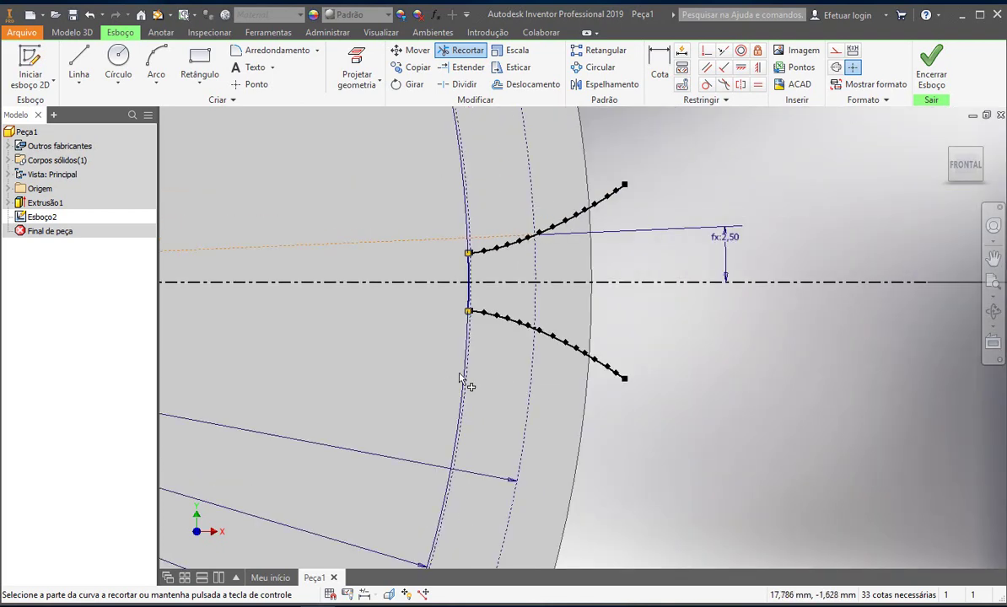
Draw a circle centred on the disc, slightly larger than its outer edge and crossing both flanks near their outer ends.
scroll(459, 371, down, 3)
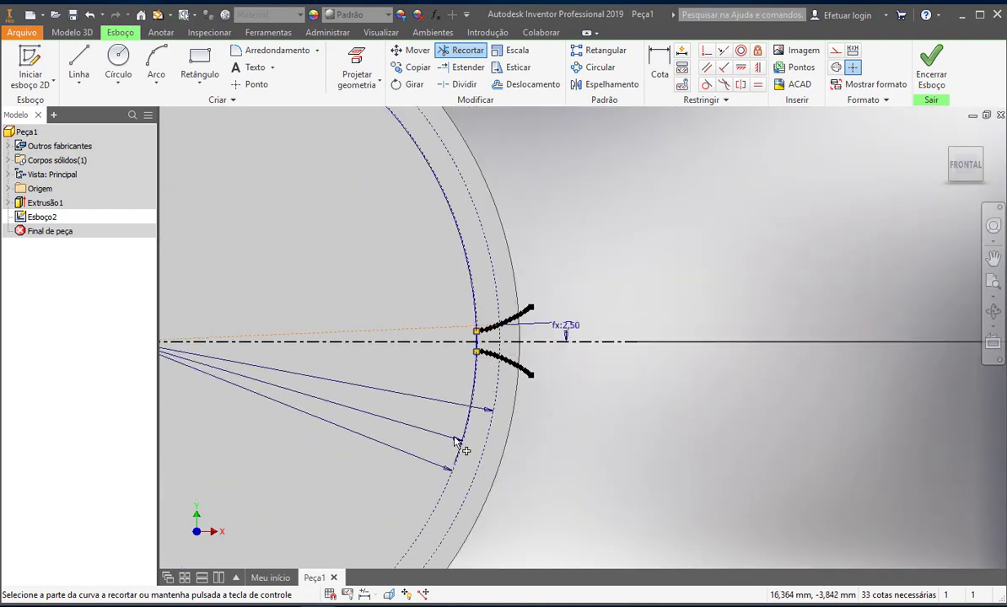
scroll(454, 434, down, 3)
scroll(464, 422, up, 5)
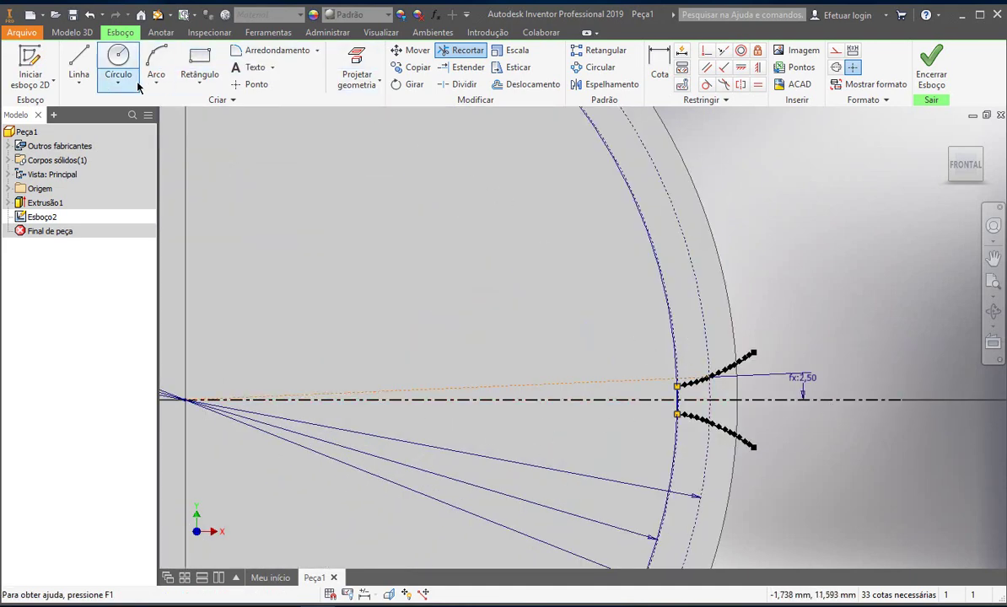
click(123, 63)
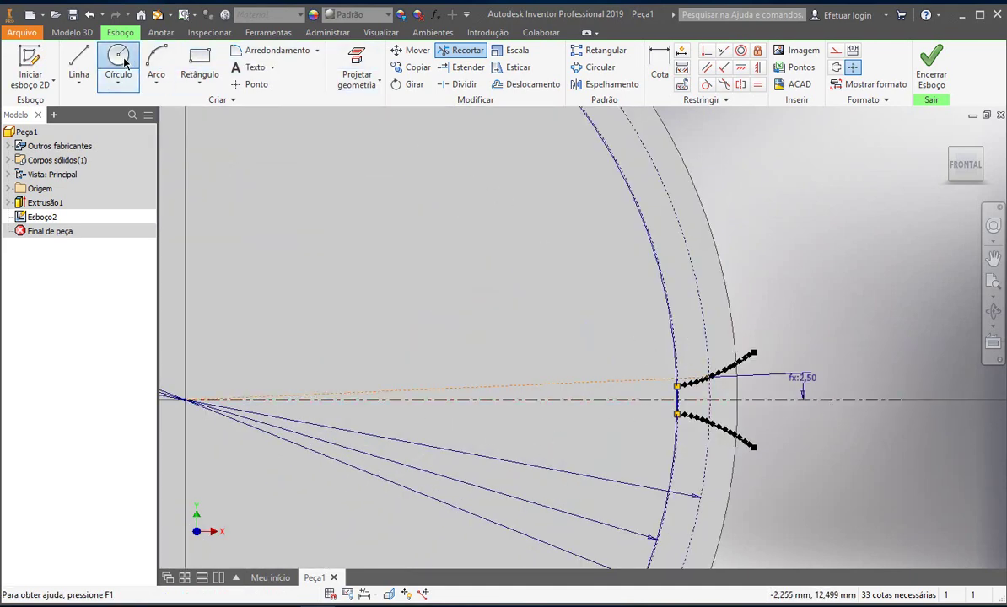
click(187, 399)
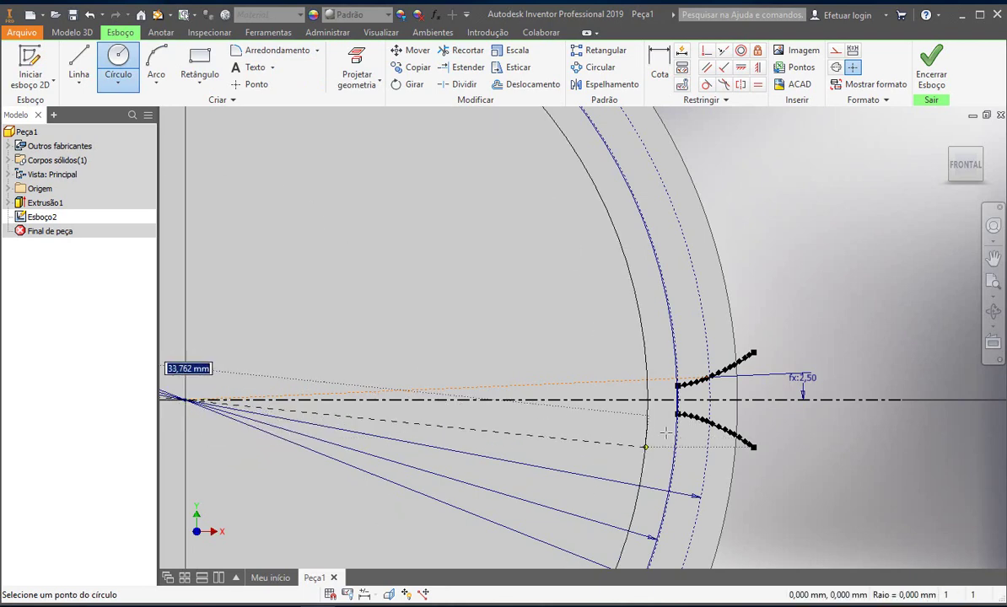
click(744, 465)
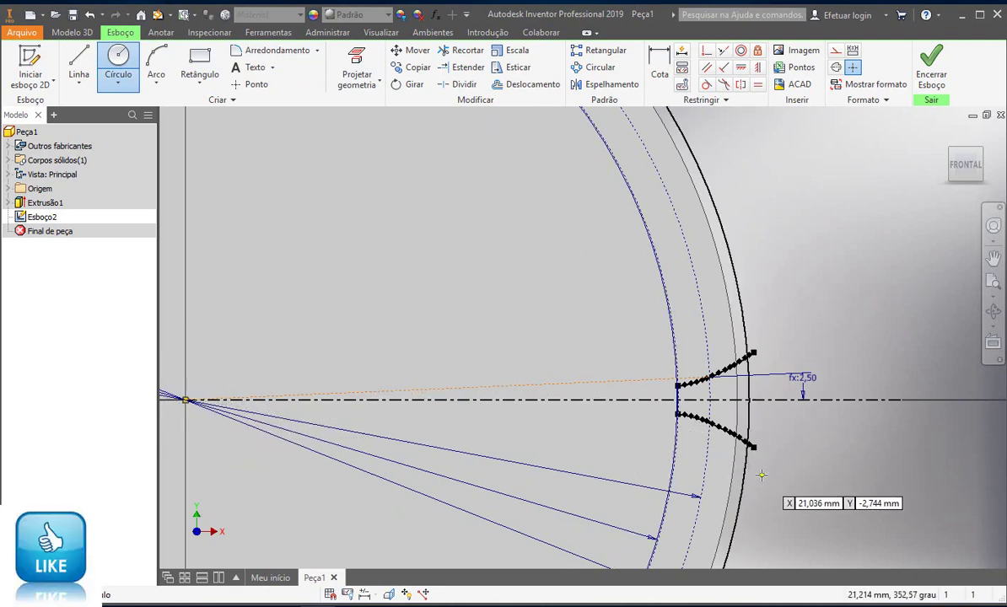
key(Escape)
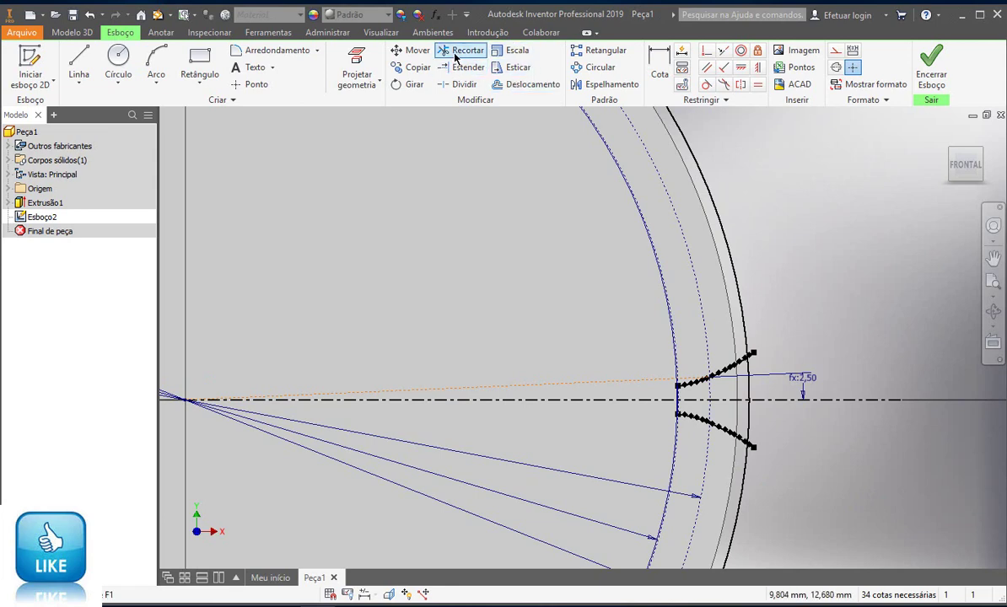
Trim the circle outside the disc's edge, keeping only the arc between the two flanks.
click(455, 52)
click(749, 324)
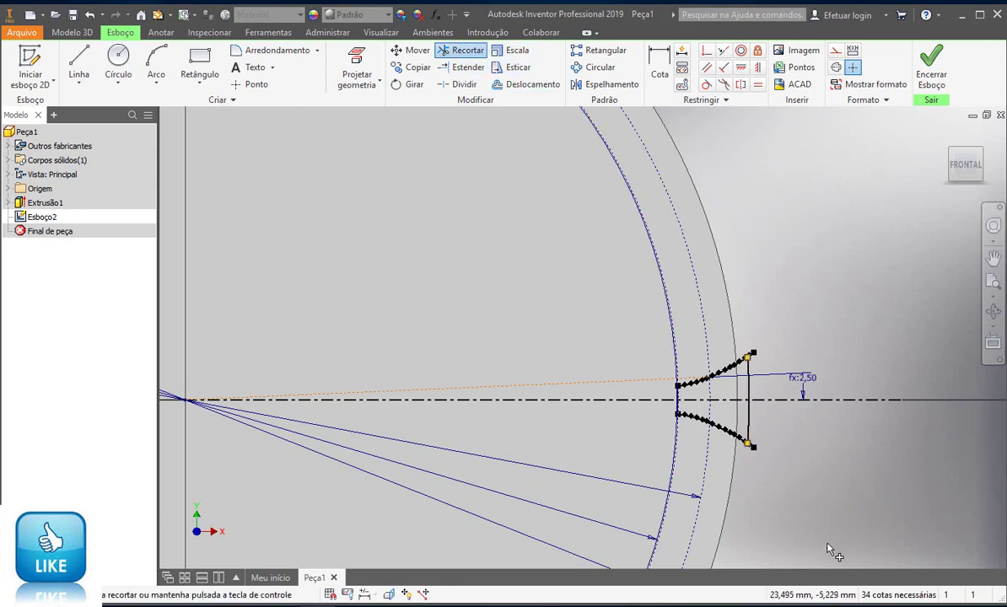
scroll(782, 432, up, 5)
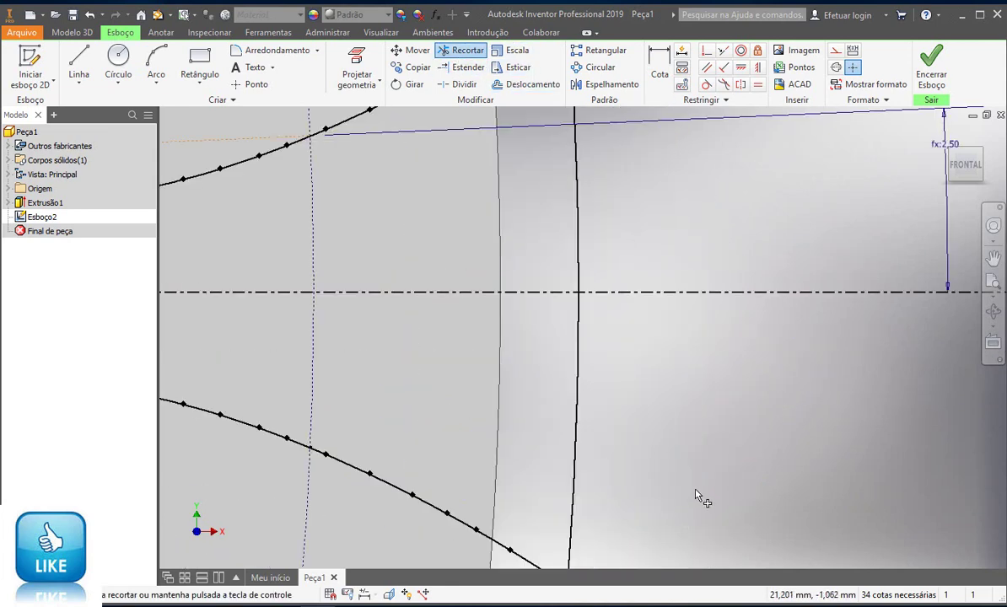
scroll(704, 510, down, 5)
scroll(687, 531, up, 4)
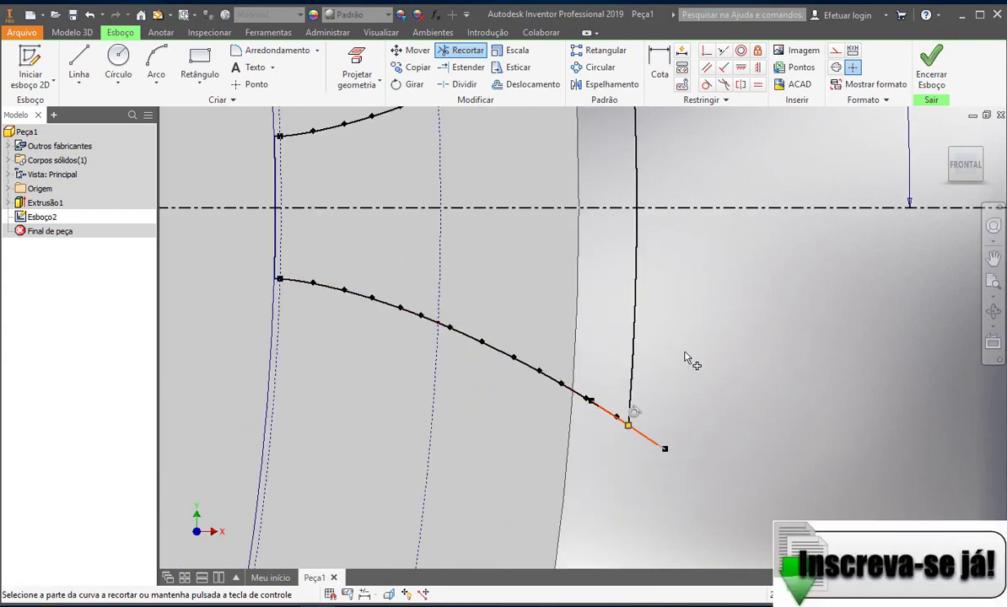
Check both flank ends at the outer arc, leave the Trim command and finish the tooth-space sketch.
scroll(687, 361, down, 4)
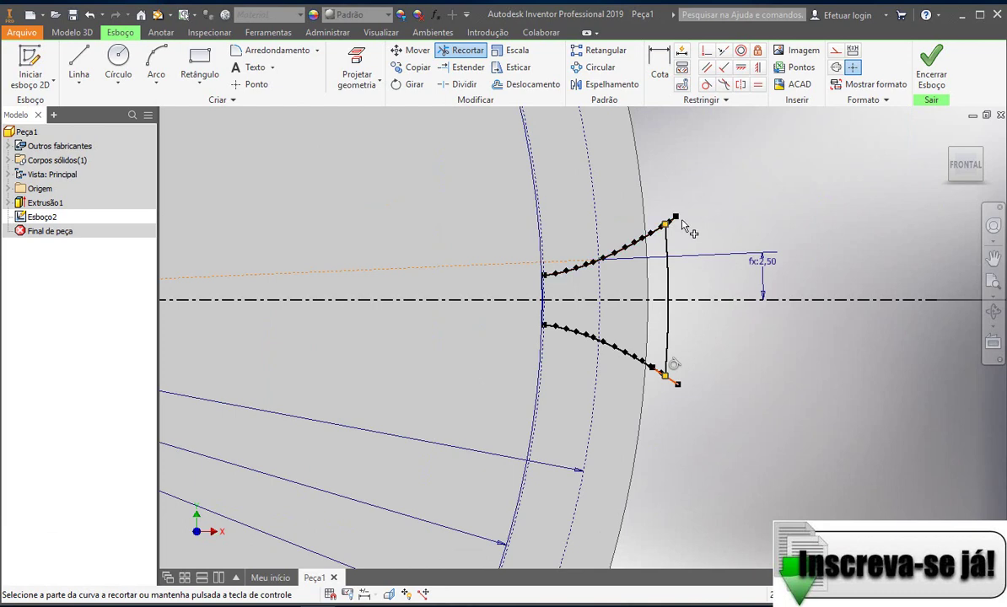
scroll(681, 223, up, 4)
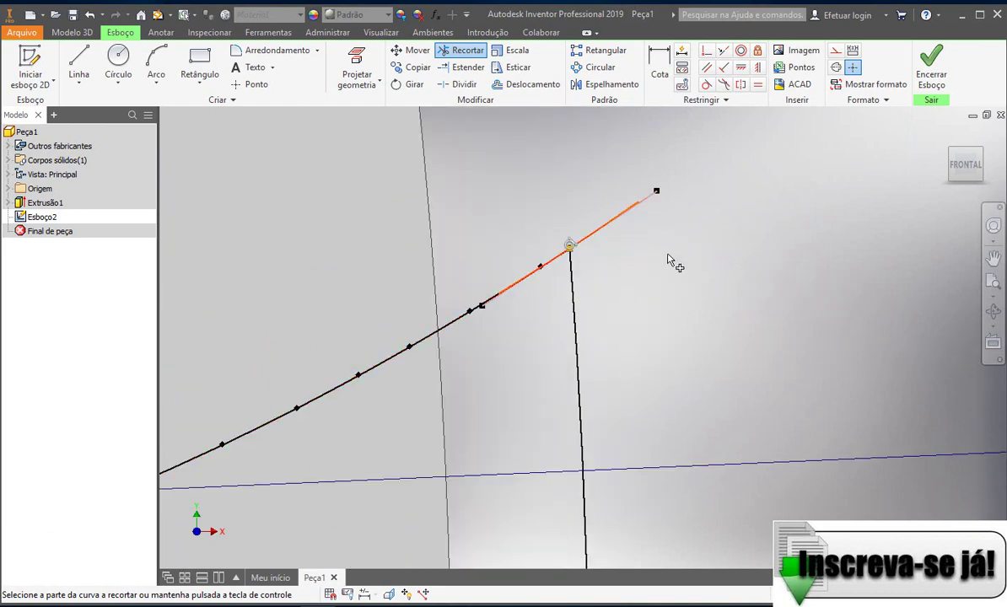
scroll(675, 261, down, 5)
key(Escape)
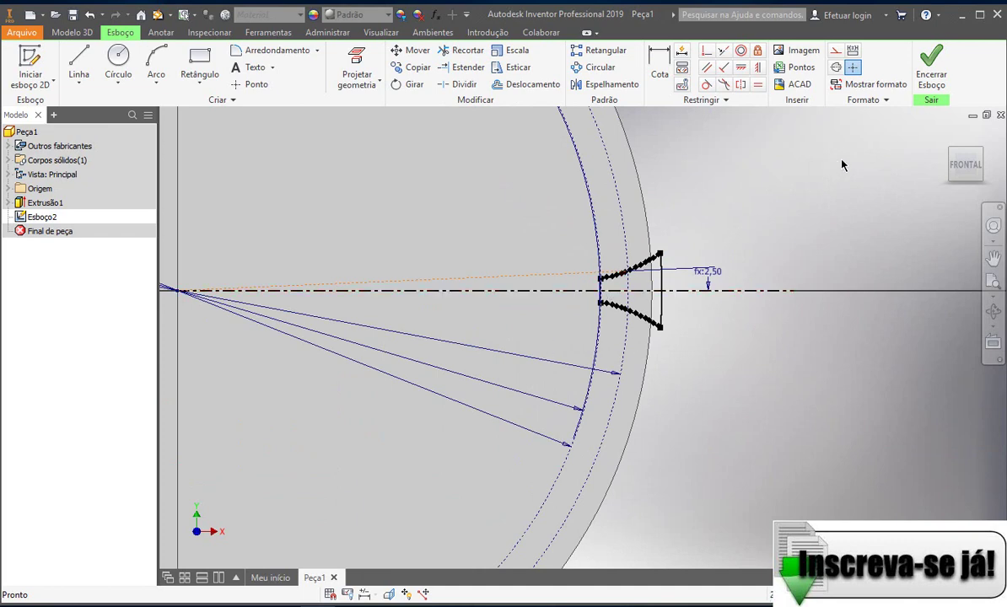
click(932, 59)
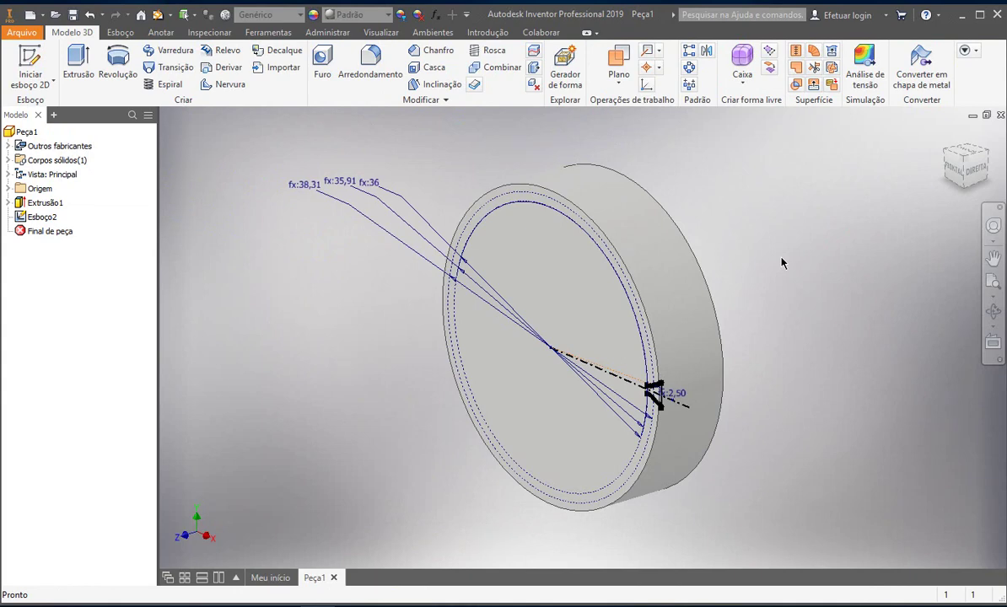
Start a Coil of the tooth-space profile around the origin Z axis, with its direction reversed into the disc.
click(166, 88)
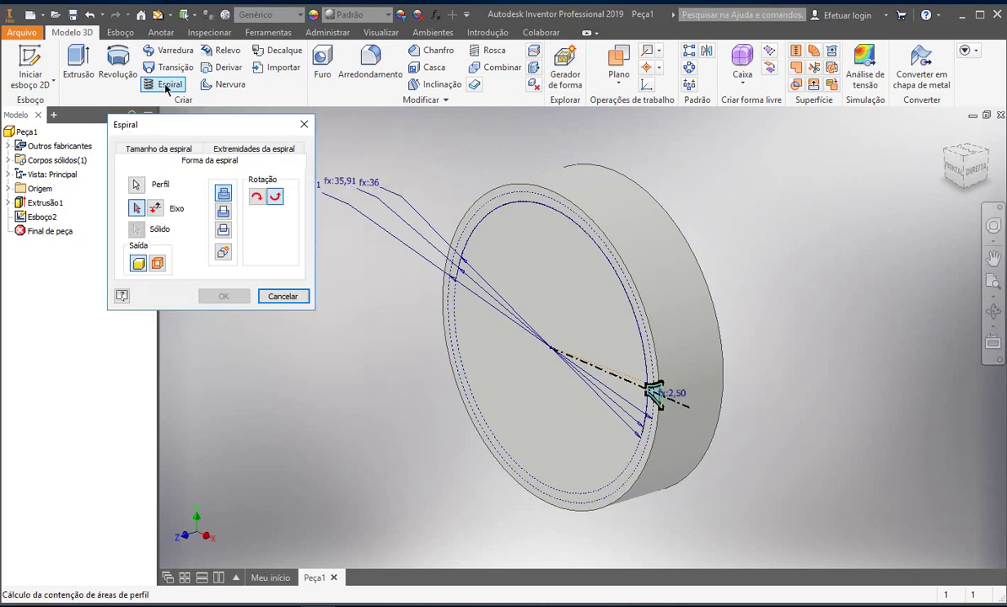
click(135, 209)
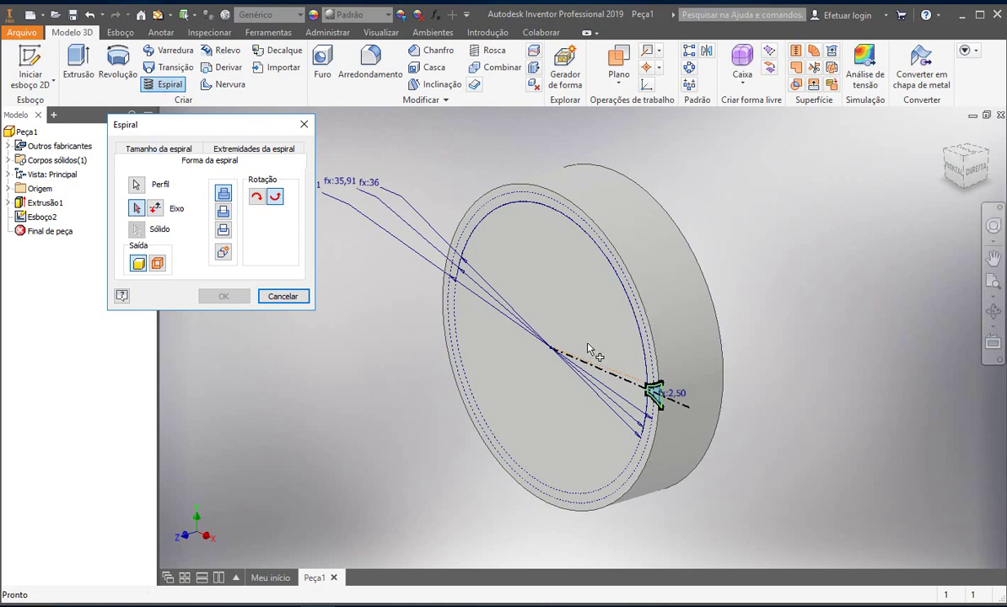
click(8, 188)
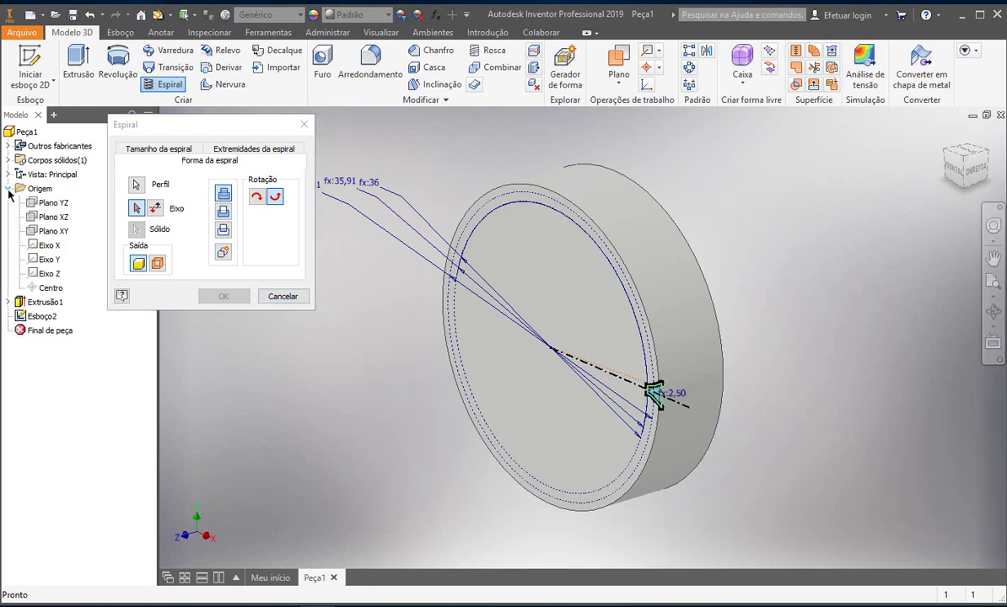
click(47, 274)
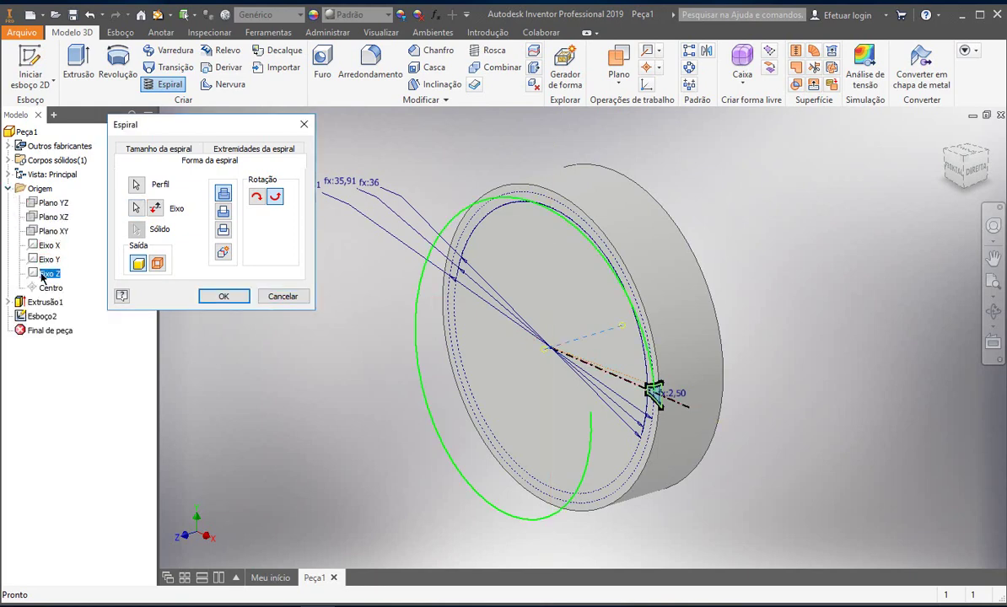
click(155, 208)
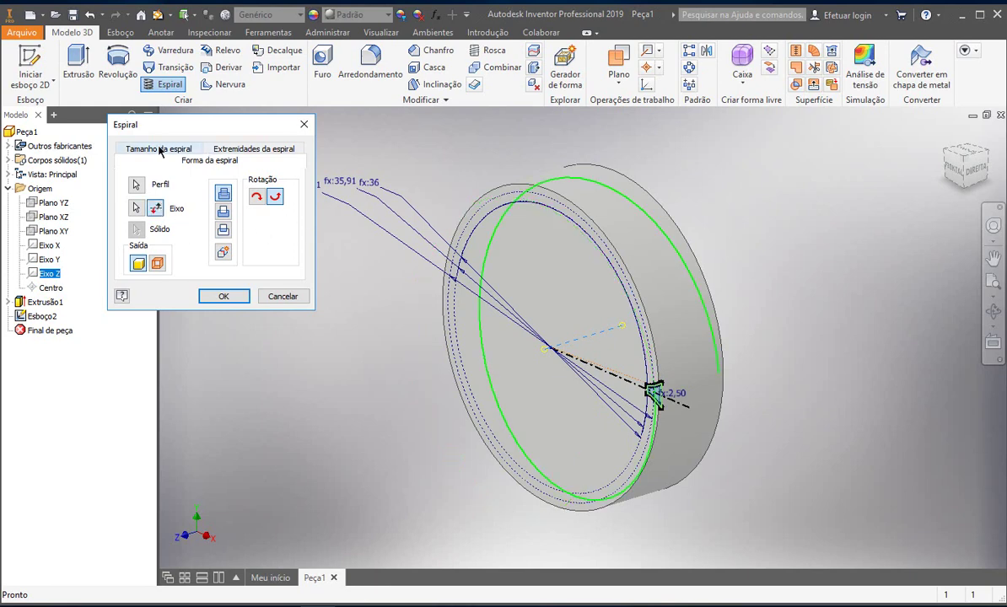
Define the coil size by pitch and revolutions, with the pitch set to the parameter Phe.
click(160, 150)
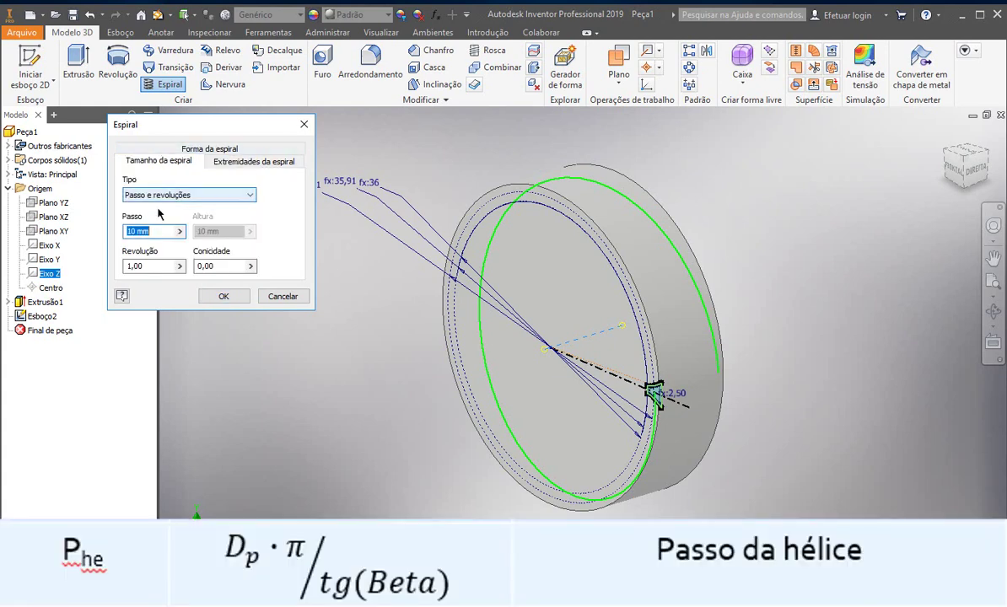
click(185, 198)
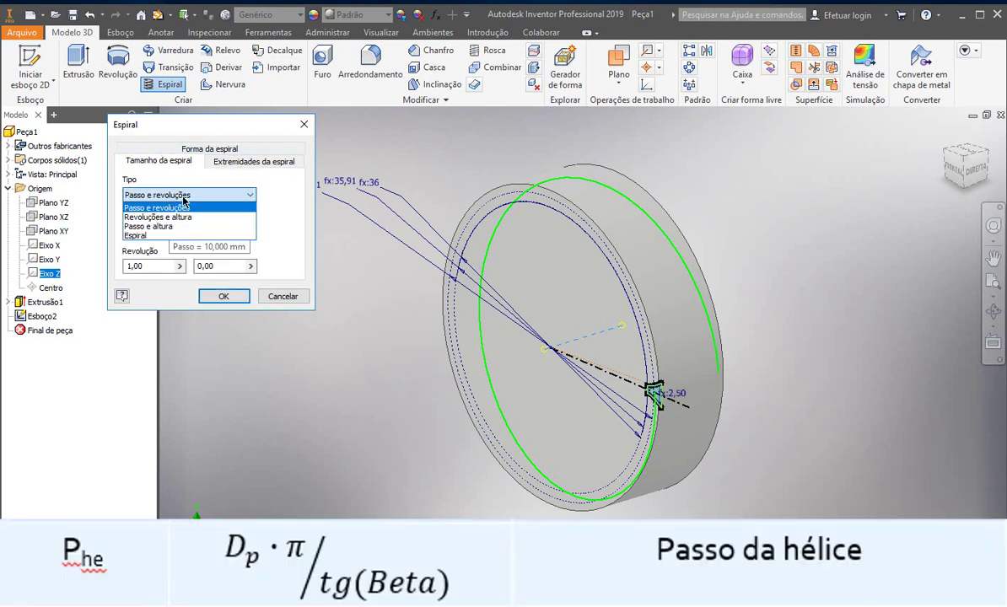
click(183, 200)
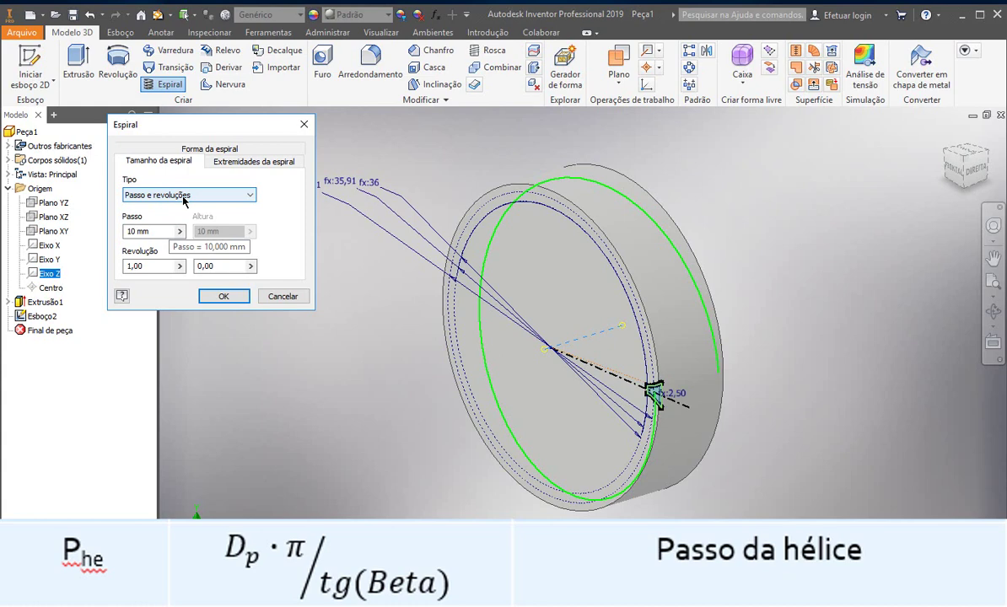
click(132, 233)
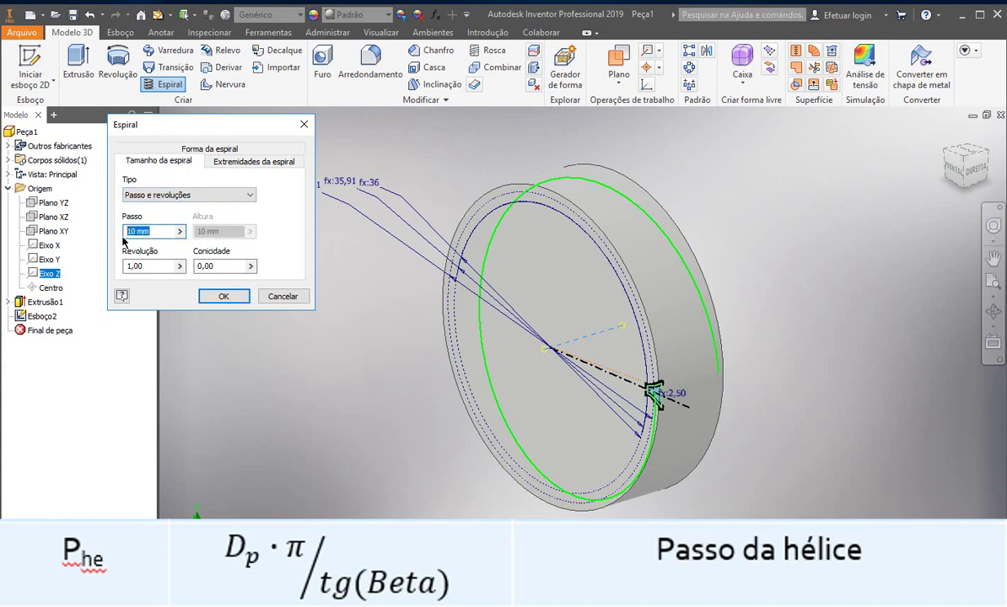
text(Phe)
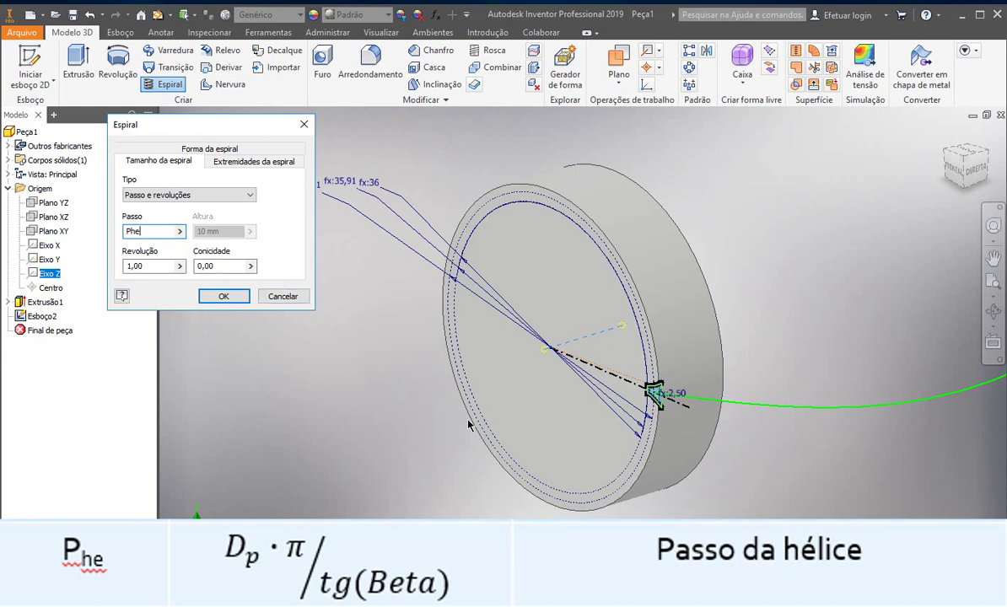
Check the helix preview from the side, set the coil operation to Cut and create the helical tooth space.
middle_drag(446, 434, 416, 403)
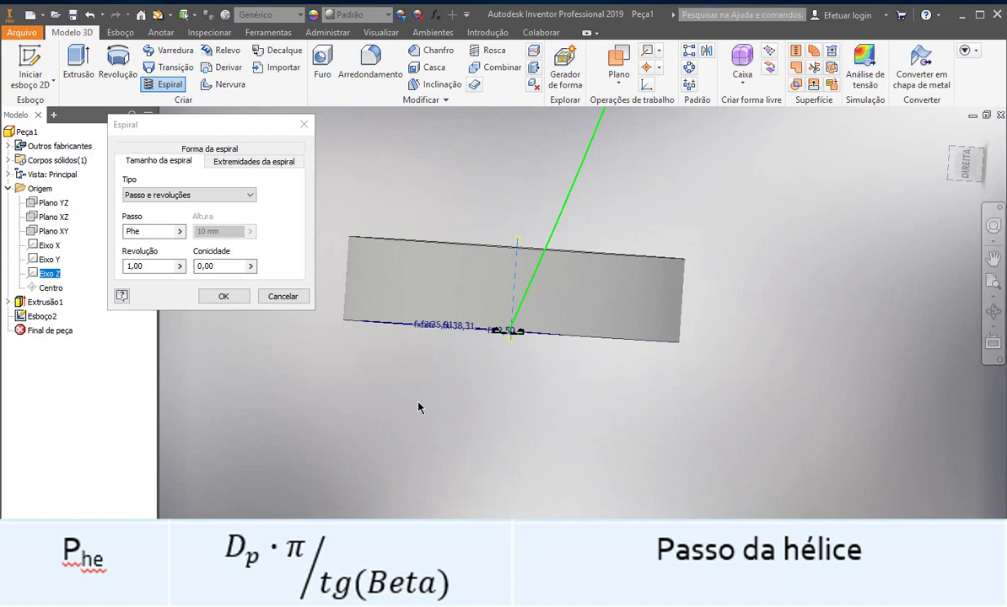
click(965, 165)
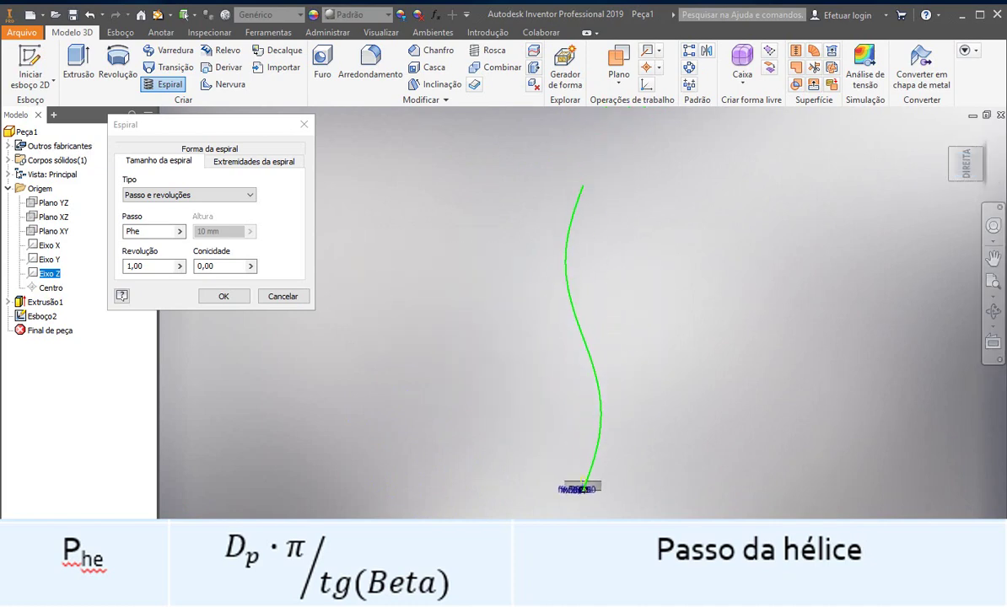
scroll(571, 500, up, 5)
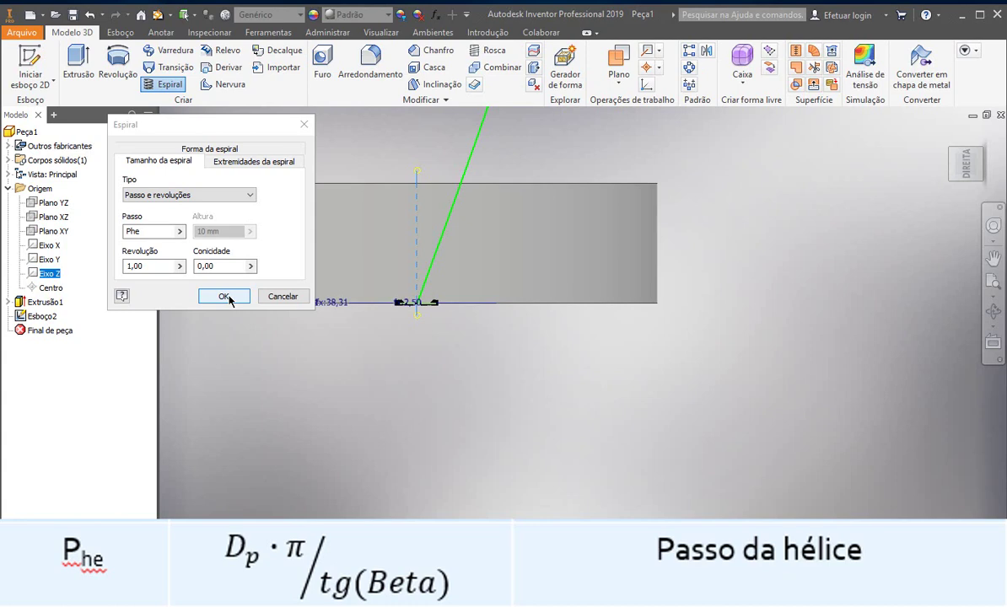
click(165, 145)
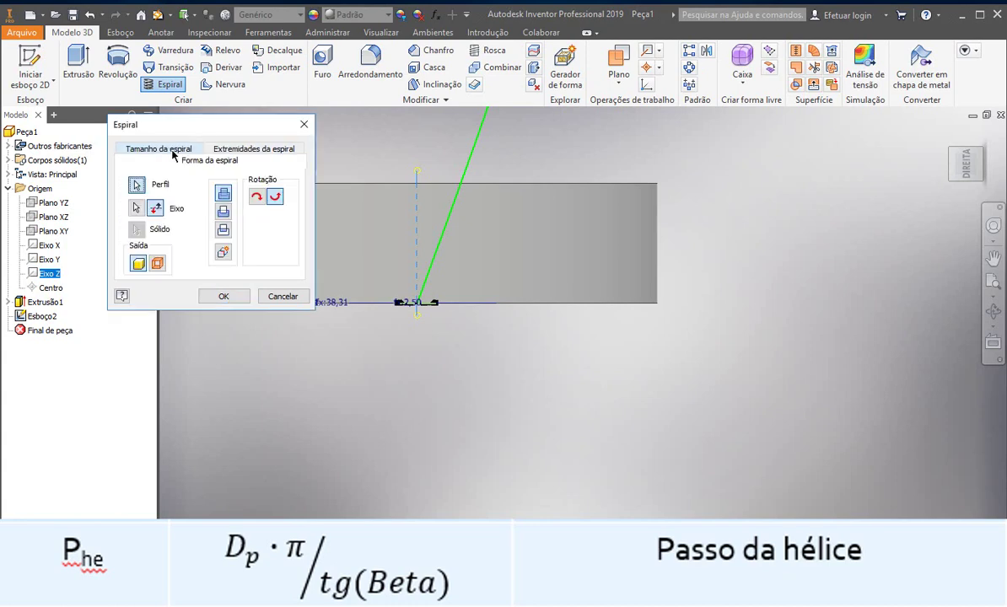
click(221, 208)
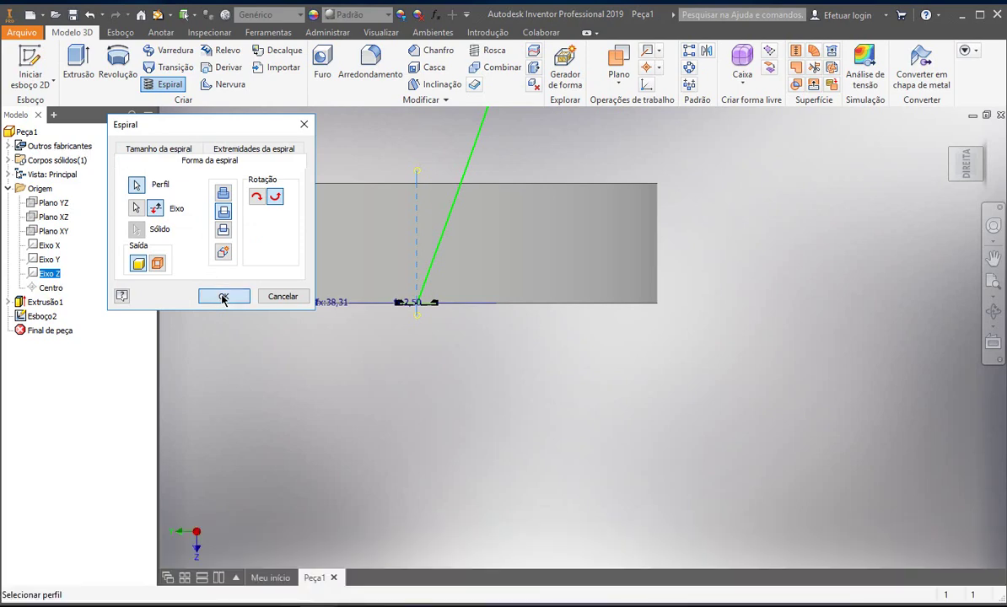
click(223, 296)
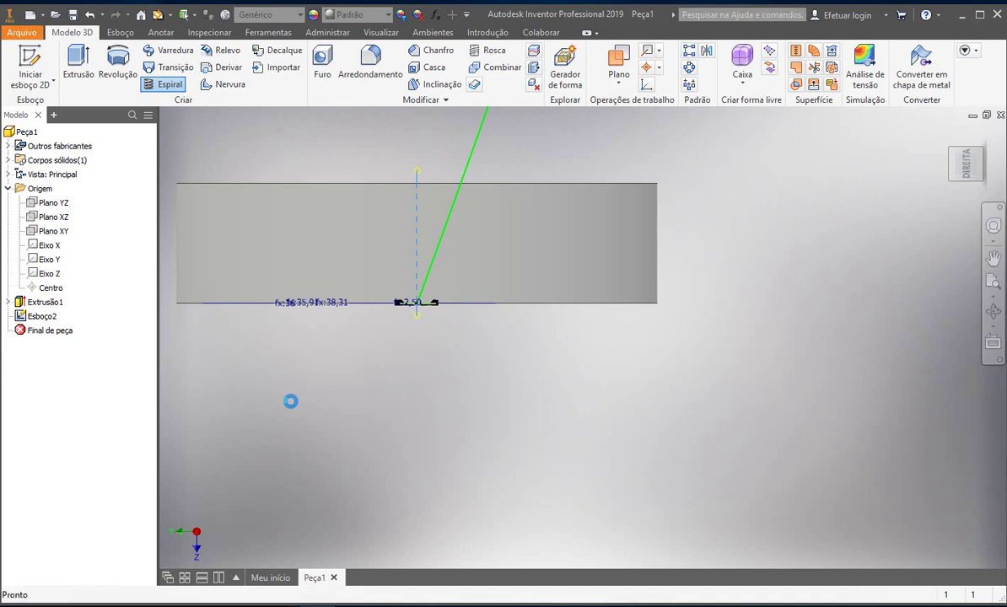
Examine the helical groove cut through the disc's rim from several angles, including its flanks, floor and inclination.
shift+middle_drag(332, 366, 460, 164)
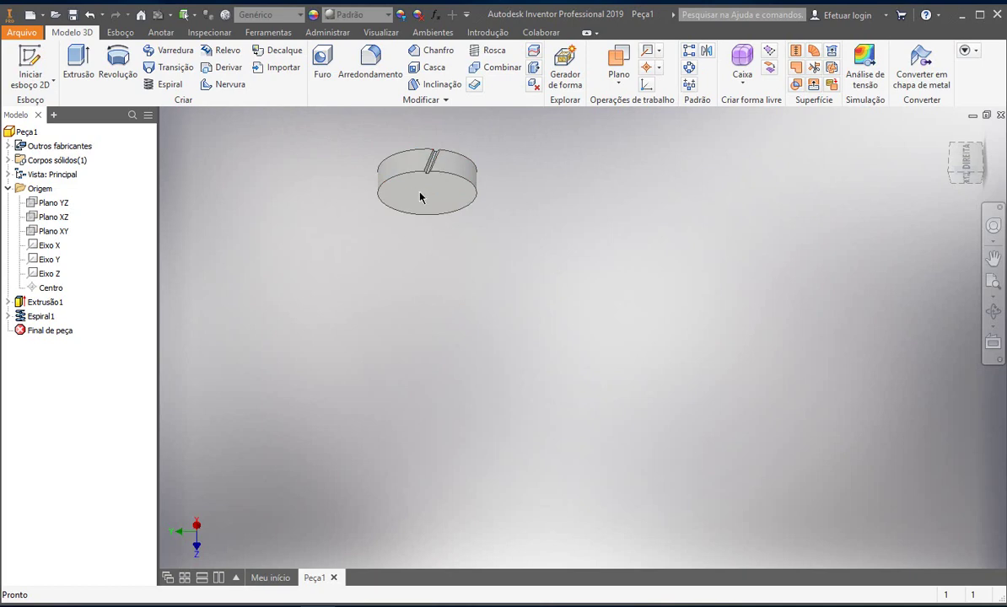
scroll(466, 177, up, 3)
scroll(472, 193, down, 2)
scroll(472, 194, down, 3)
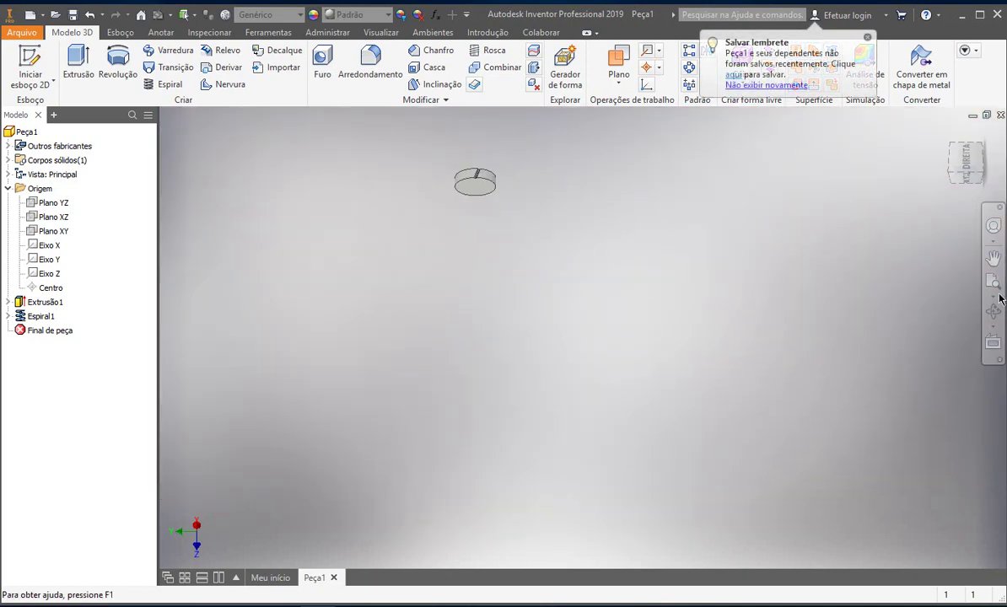
shift+middle_drag(508, 162, 722, 185)
key(Home)
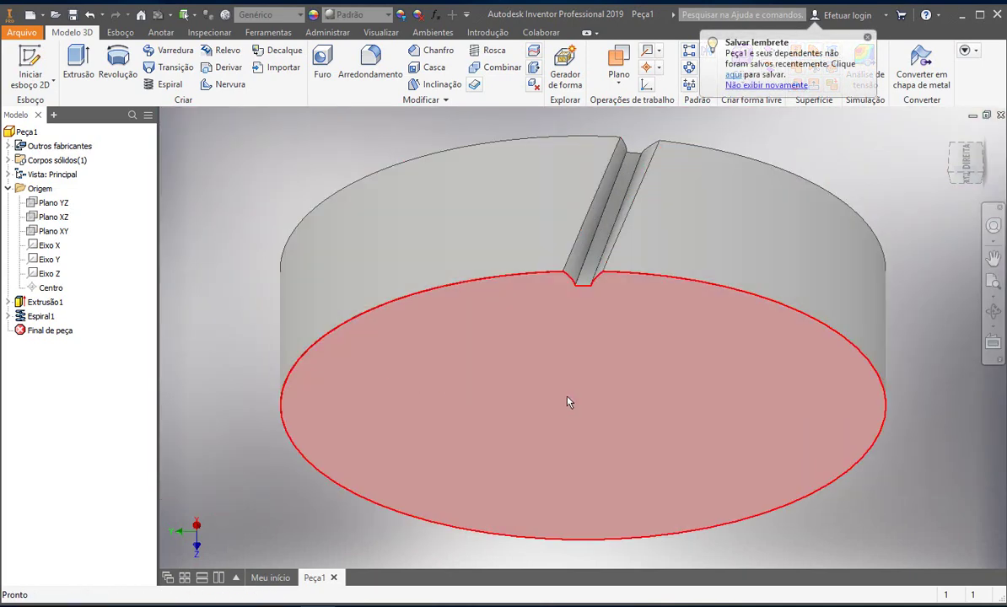
shift+middle_drag(229, 287, 229, 277)
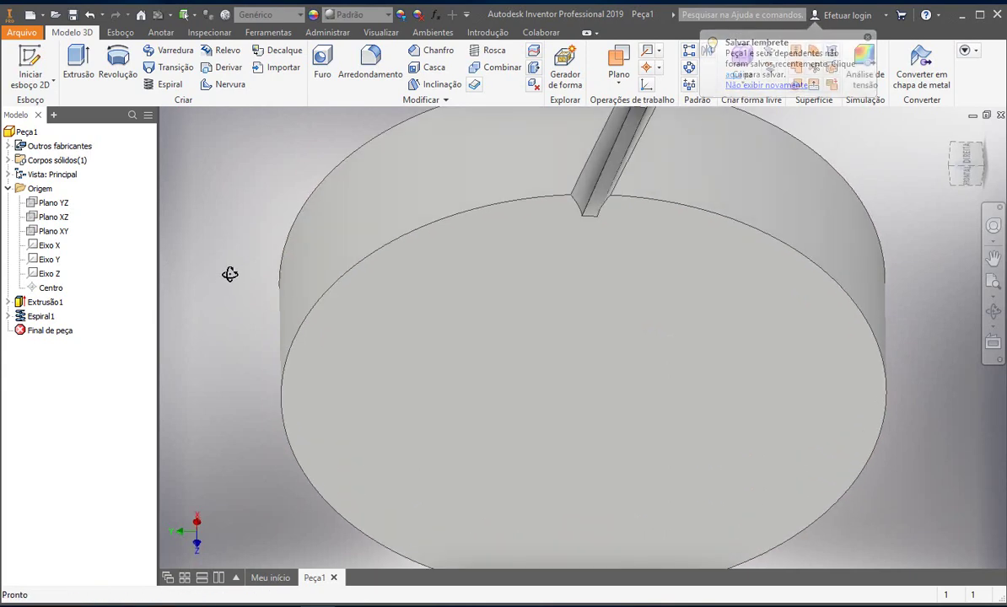
scroll(229, 276, down, 3)
scroll(251, 278, up, 3)
scroll(371, 311, up, 4)
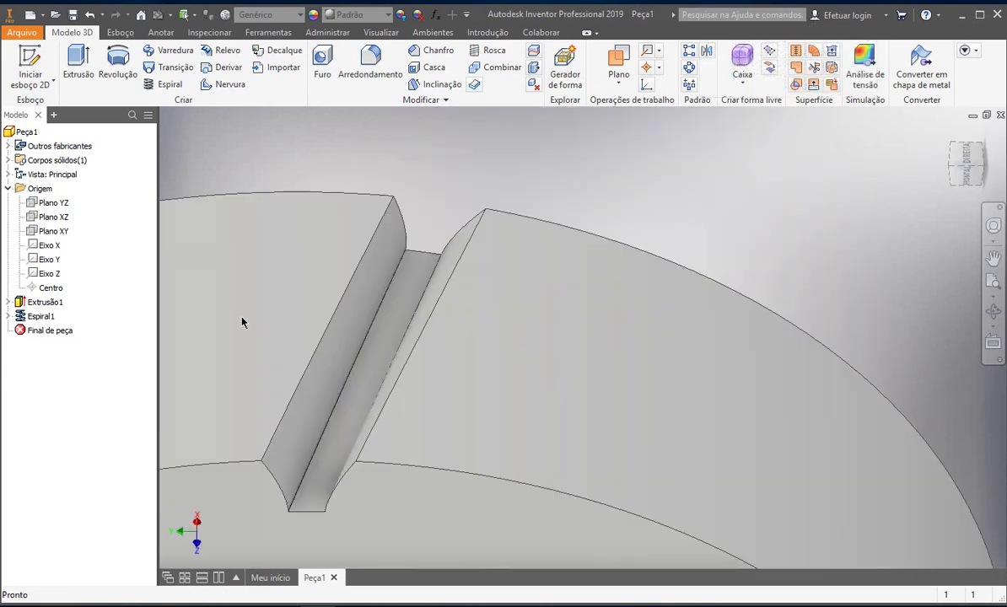
scroll(445, 317, down, 5)
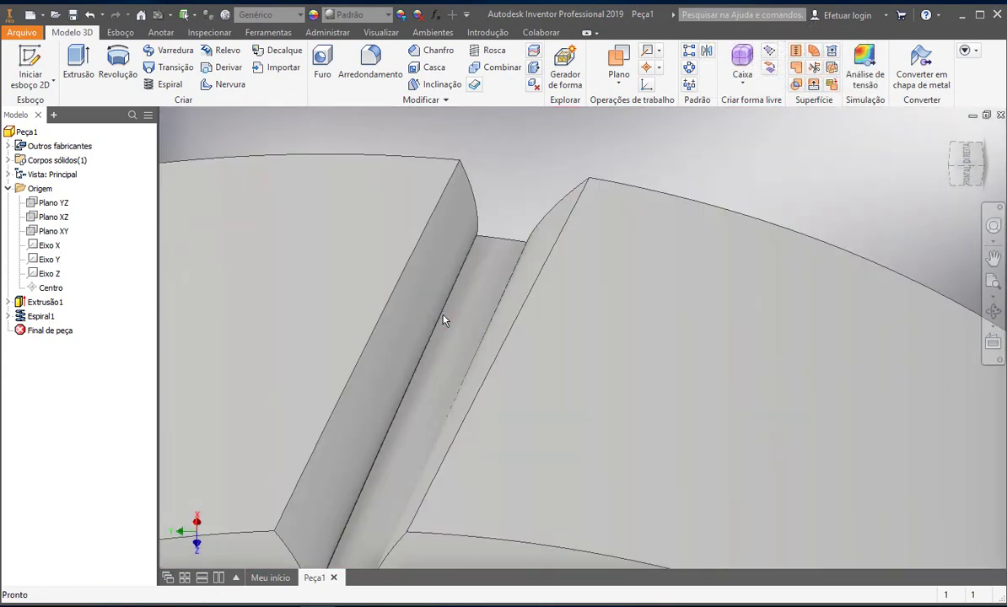
scroll(446, 319, up, 2)
scroll(489, 253, down, 5)
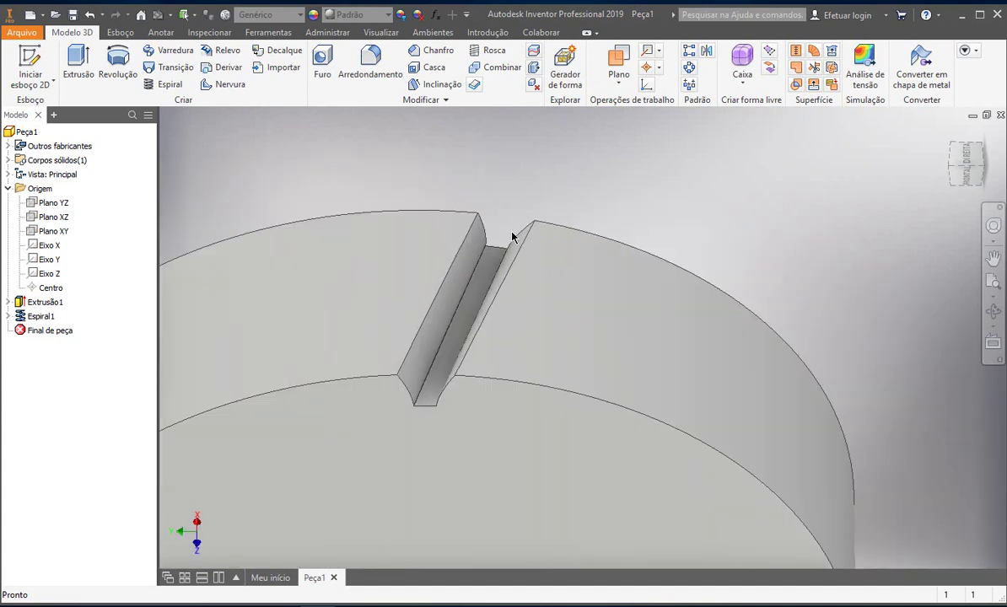
shift+middle_drag(597, 209, 618, 247)
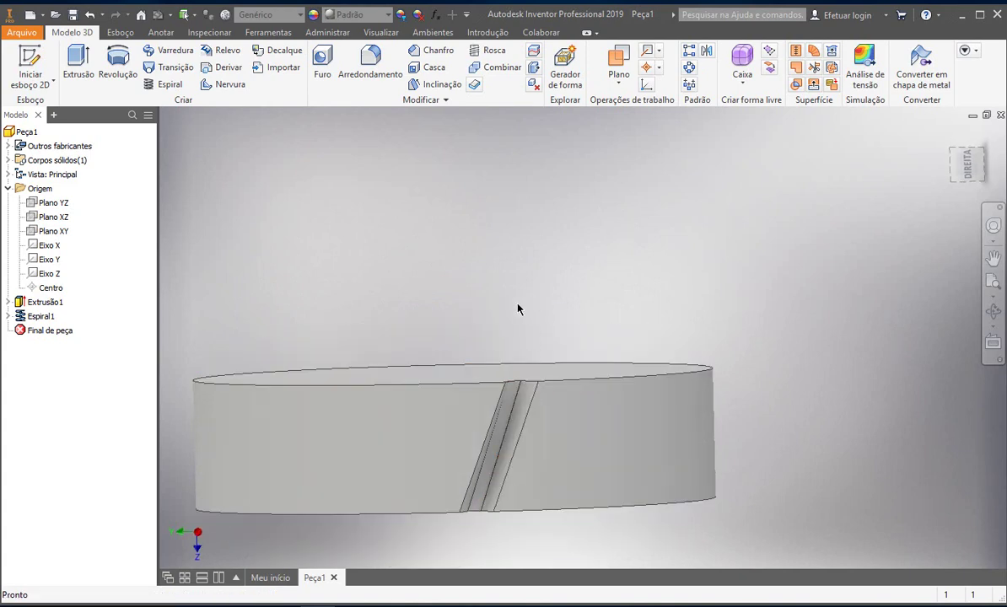
scroll(518, 309, up, 2)
shift+middle_drag(520, 309, 526, 279)
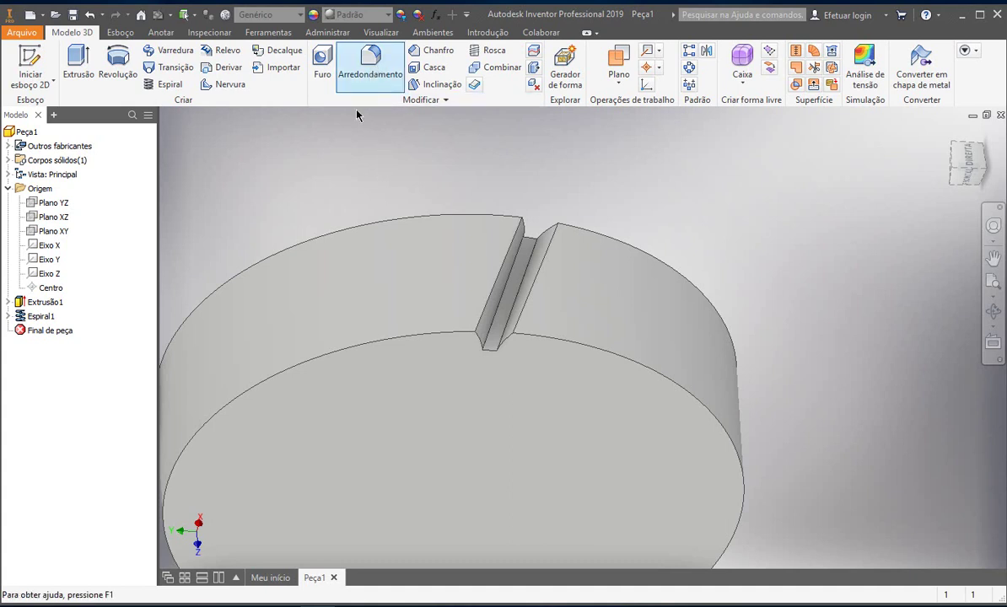
Apply a face fillet of radius 0,25 between one flank of the groove and the groove's floor.
click(350, 61)
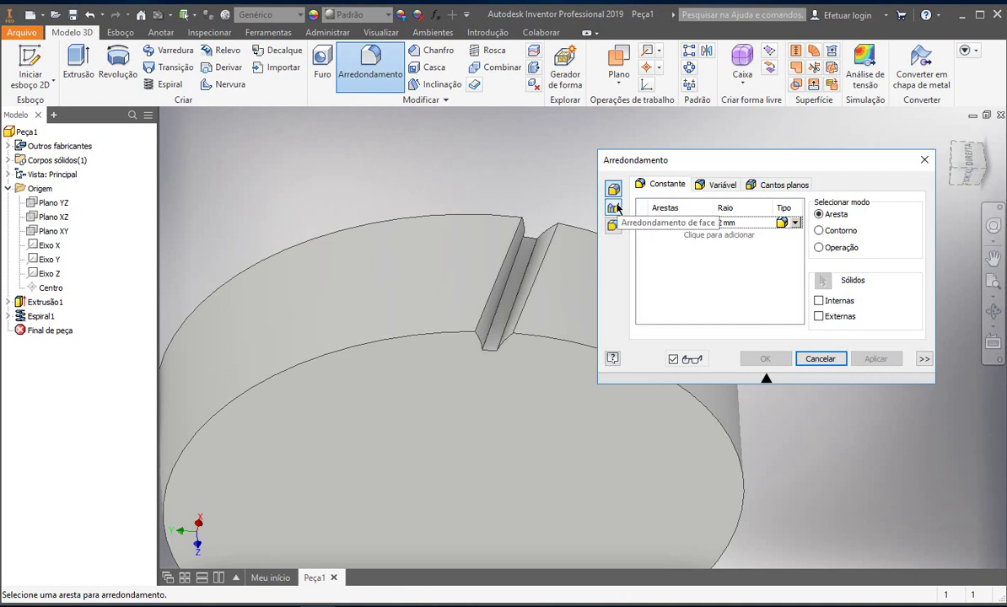
click(613, 208)
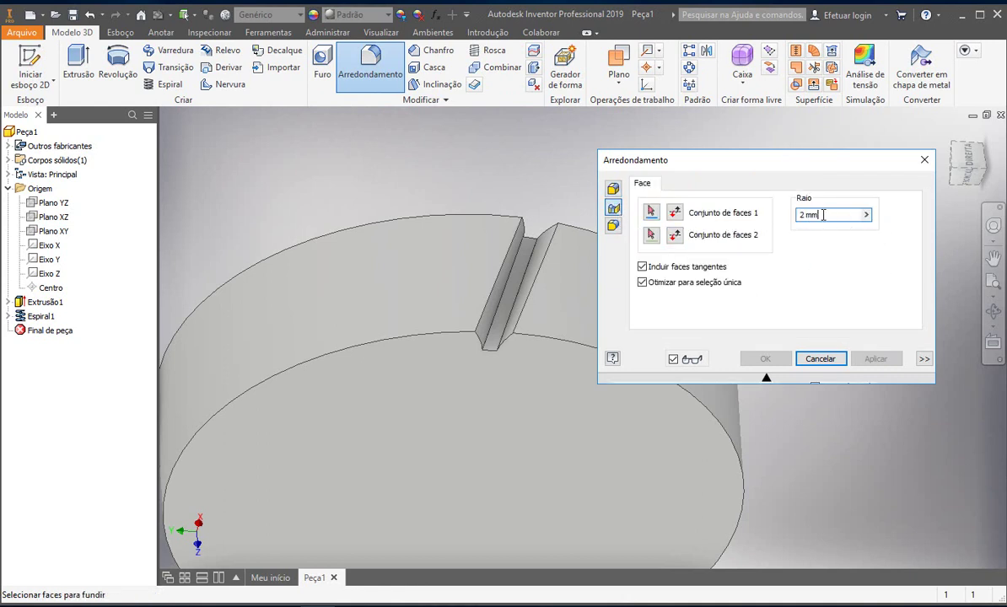
text(0,25)
click(651, 213)
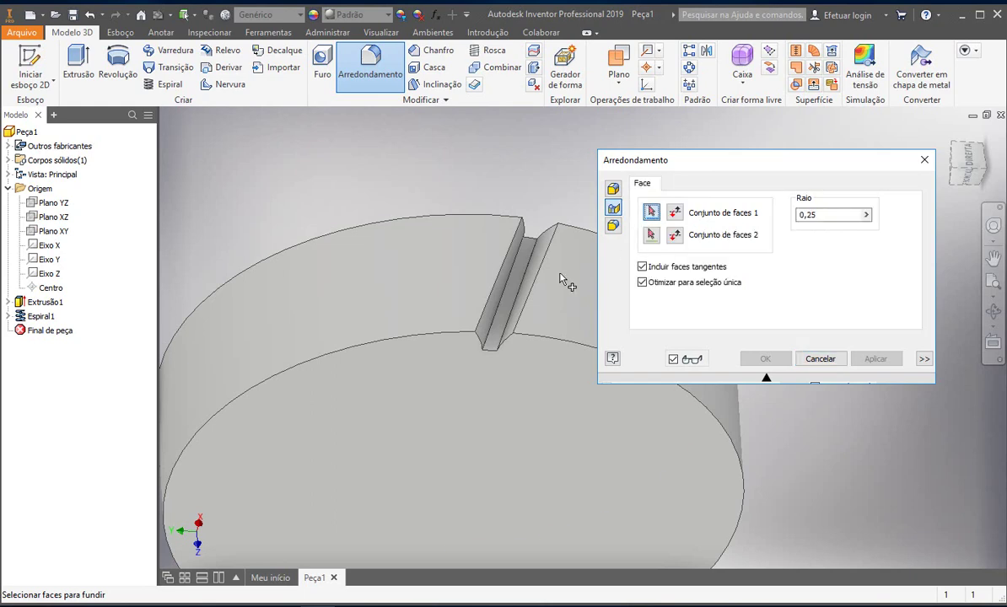
click(496, 286)
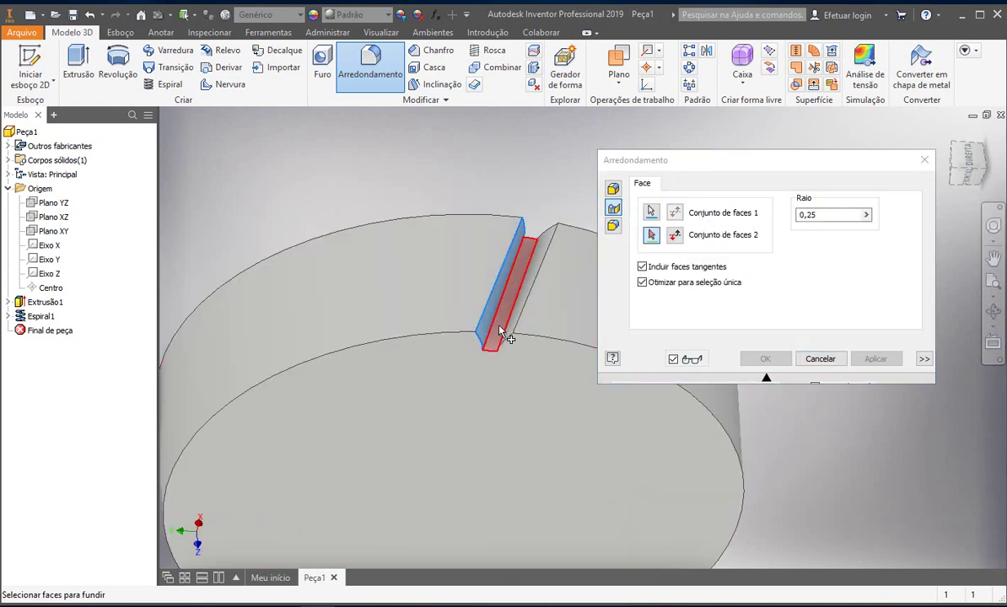
click(502, 332)
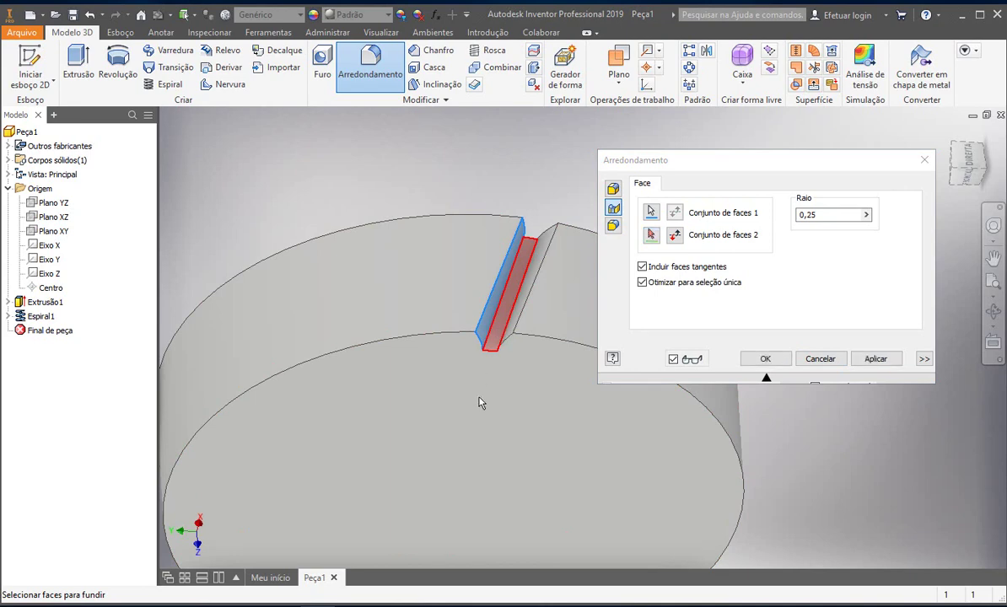
click(875, 359)
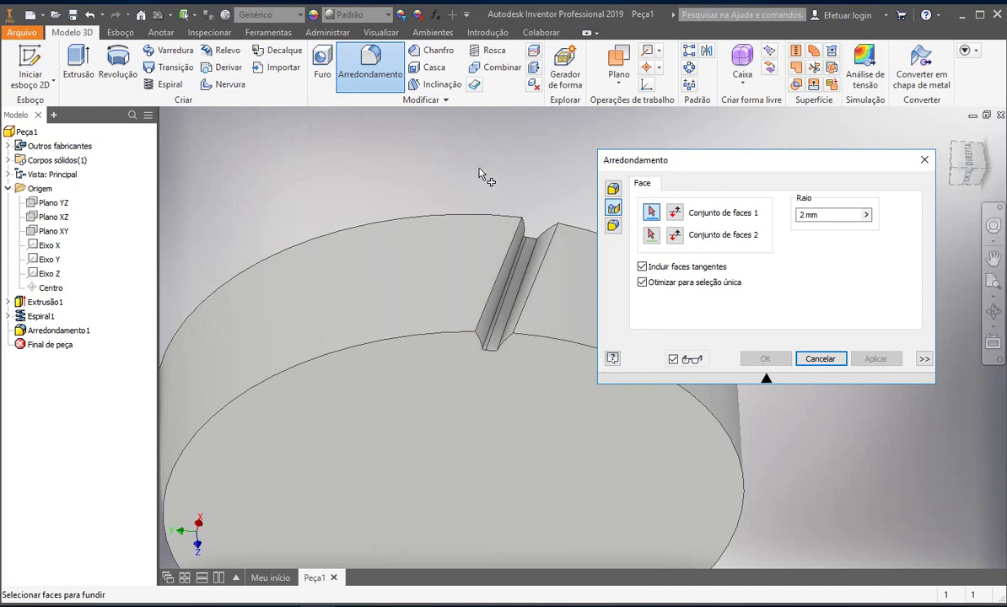